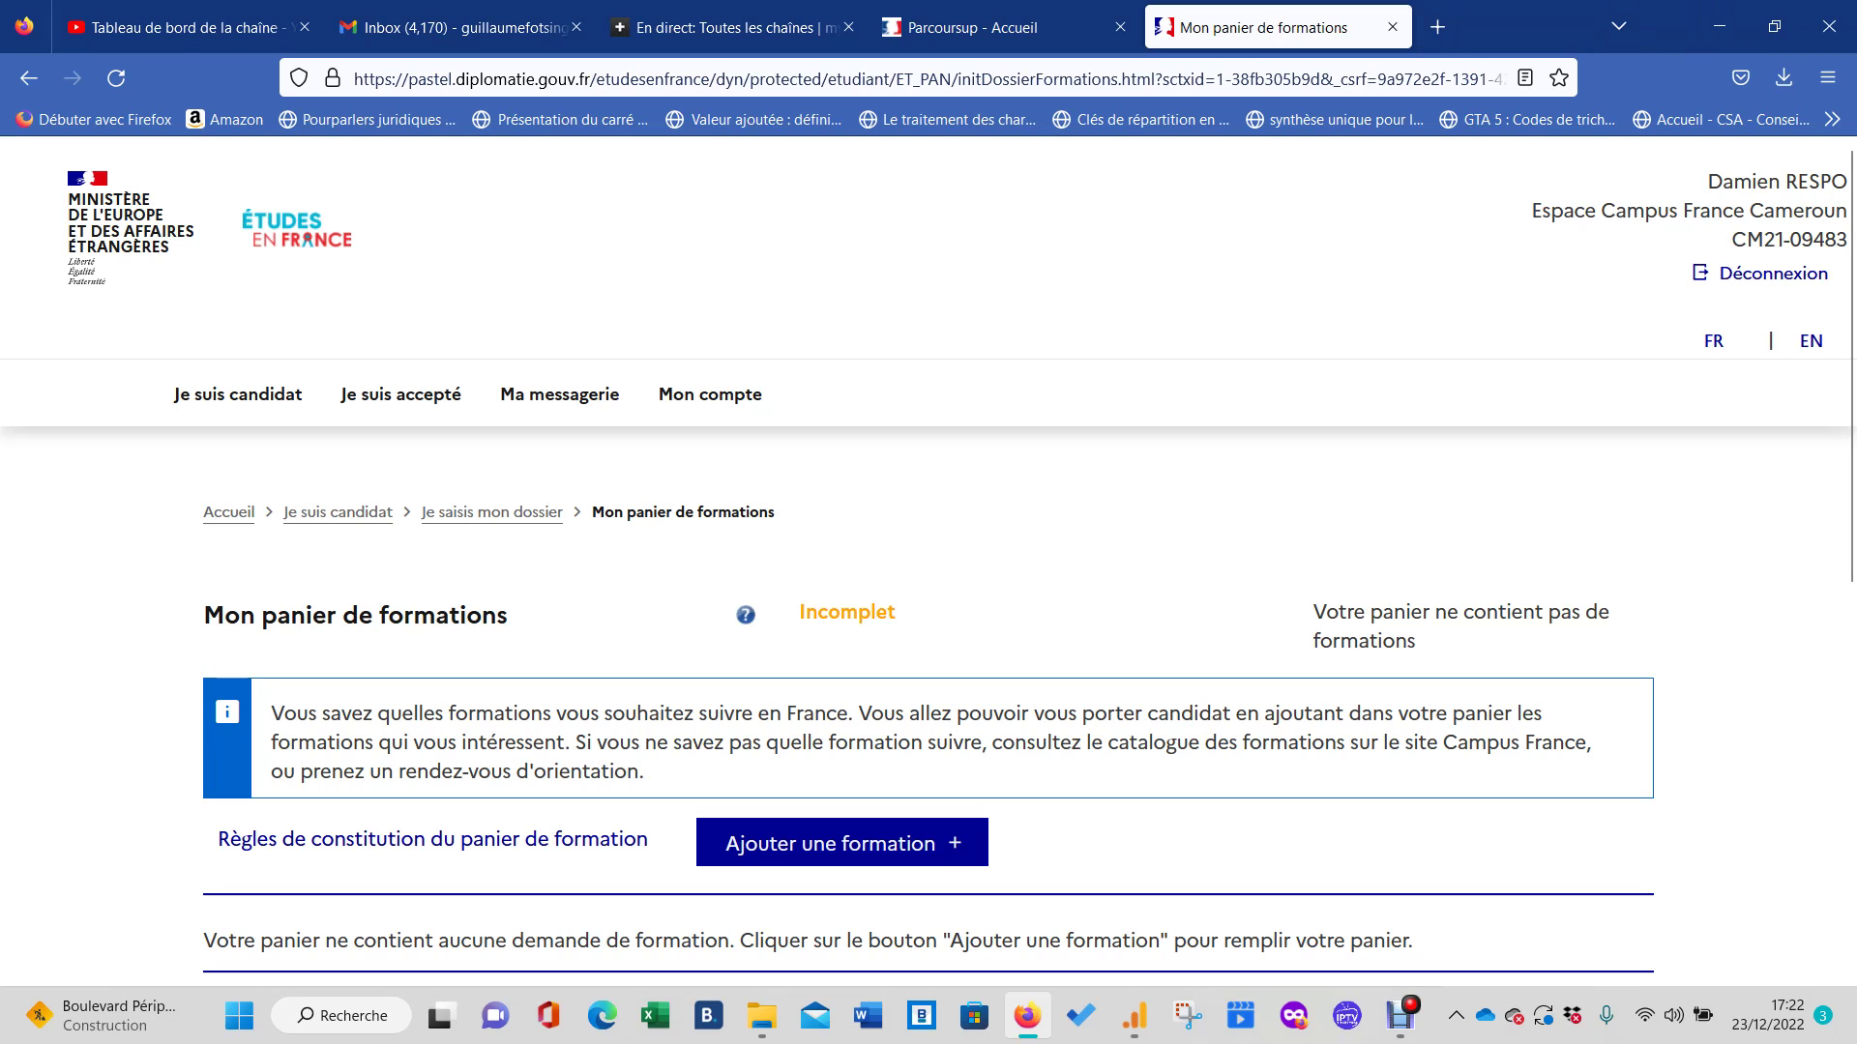
Switch to the Parcoursup home page and visit the Terminales2022-2023.fr site linked under the "Découvrir les formations" stage.
left_click(997, 27)
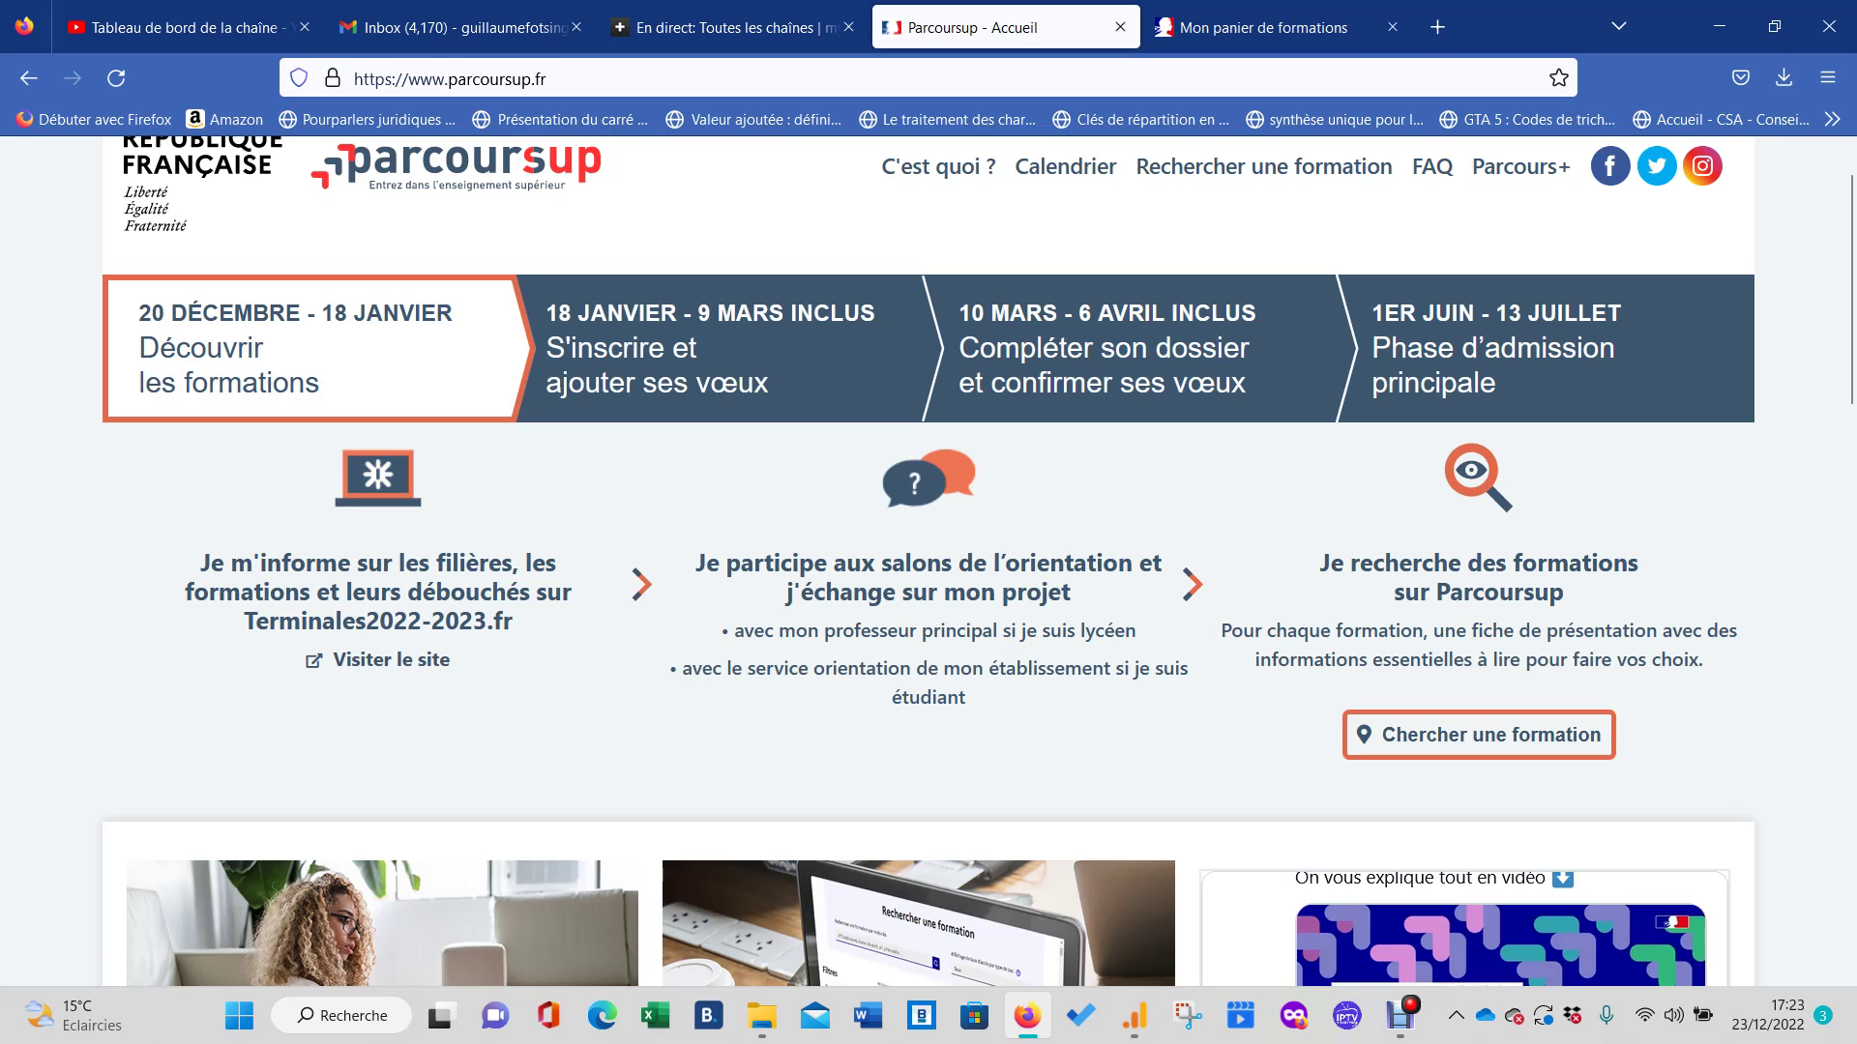
scroll(929, 562, "up", 2)
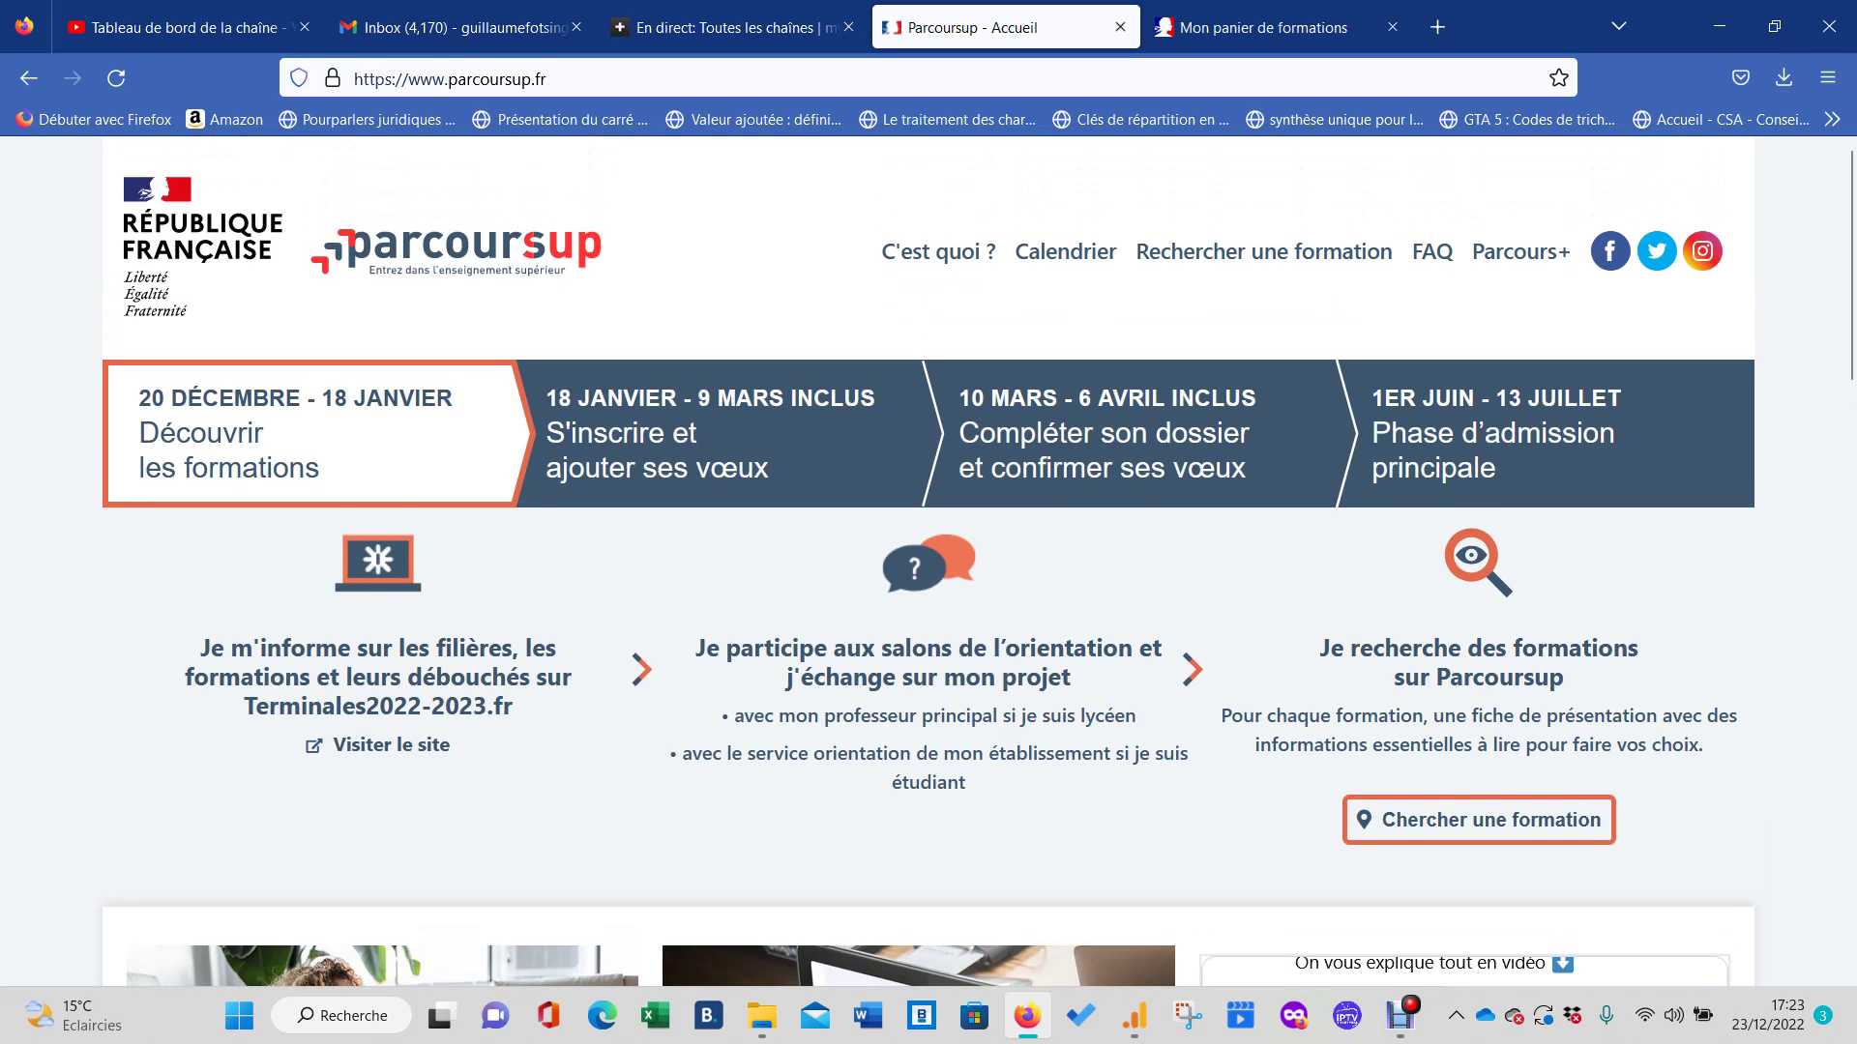
scroll(928, 562, "down", 2)
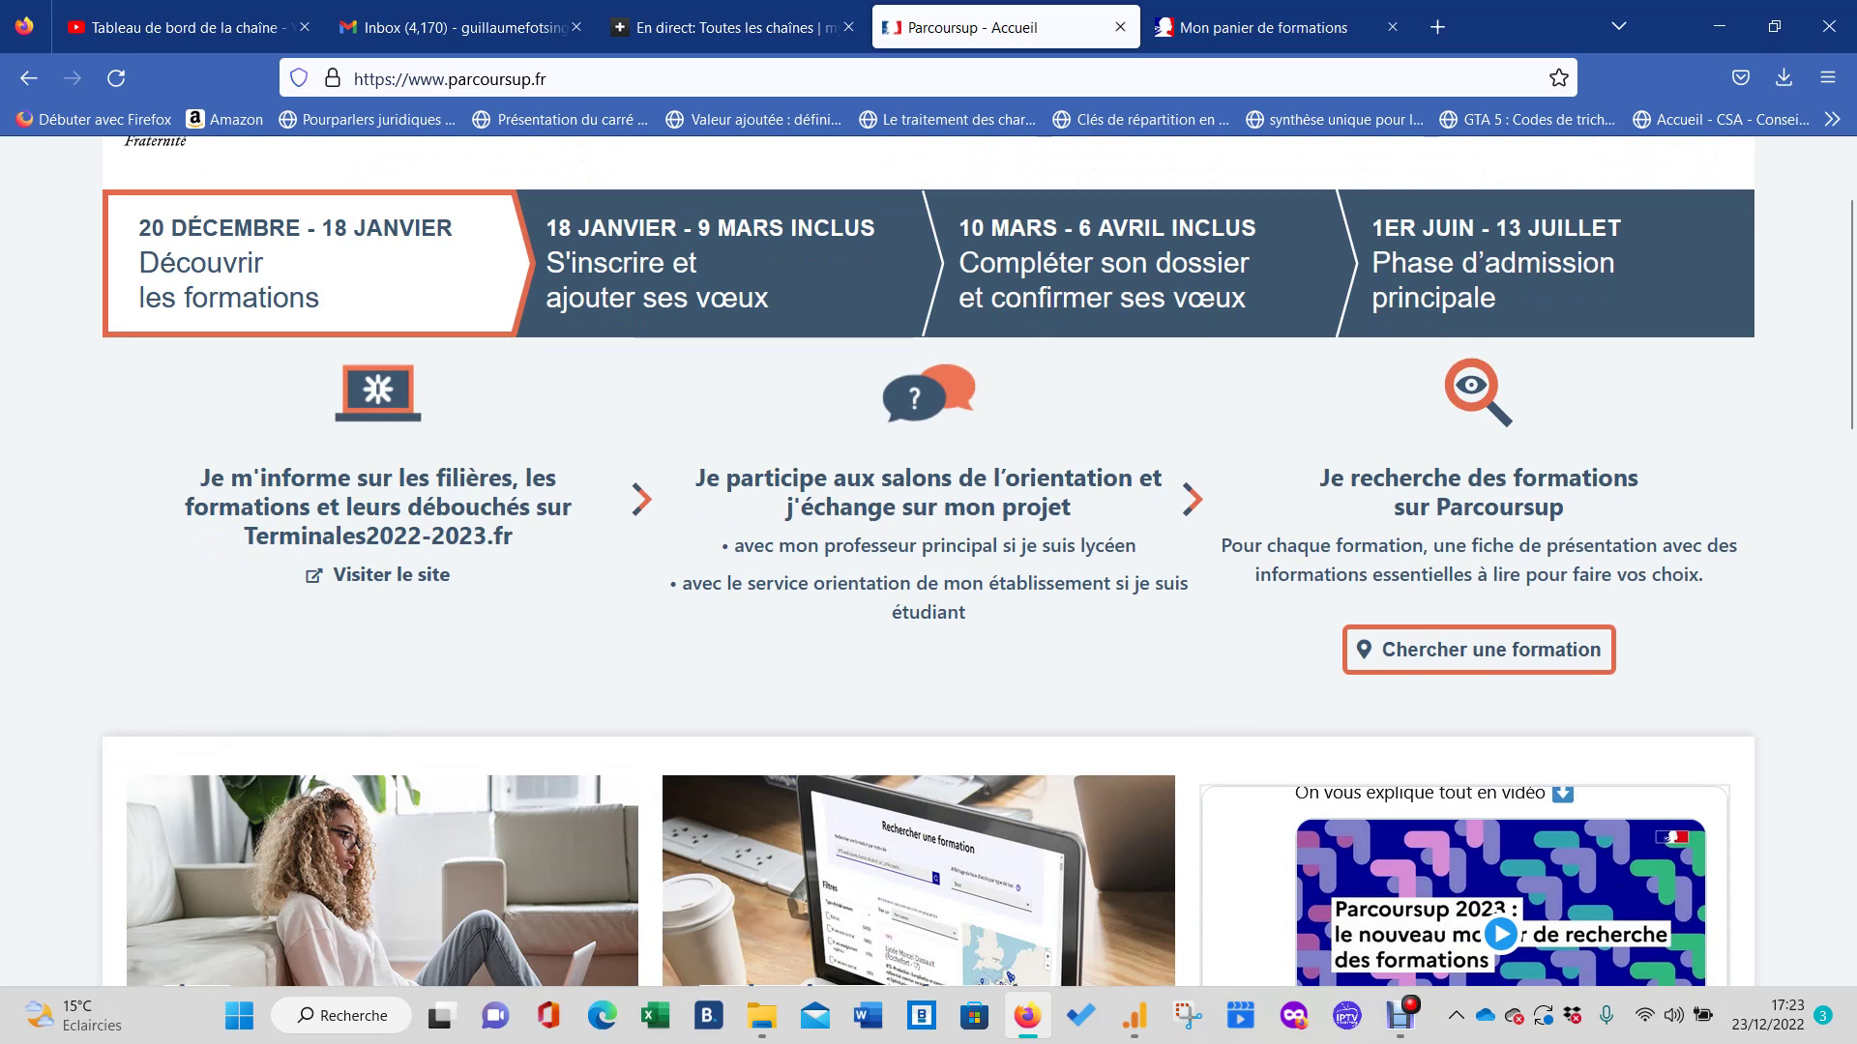
left_click_drag(244, 535, 328, 478)
left_click(329, 478)
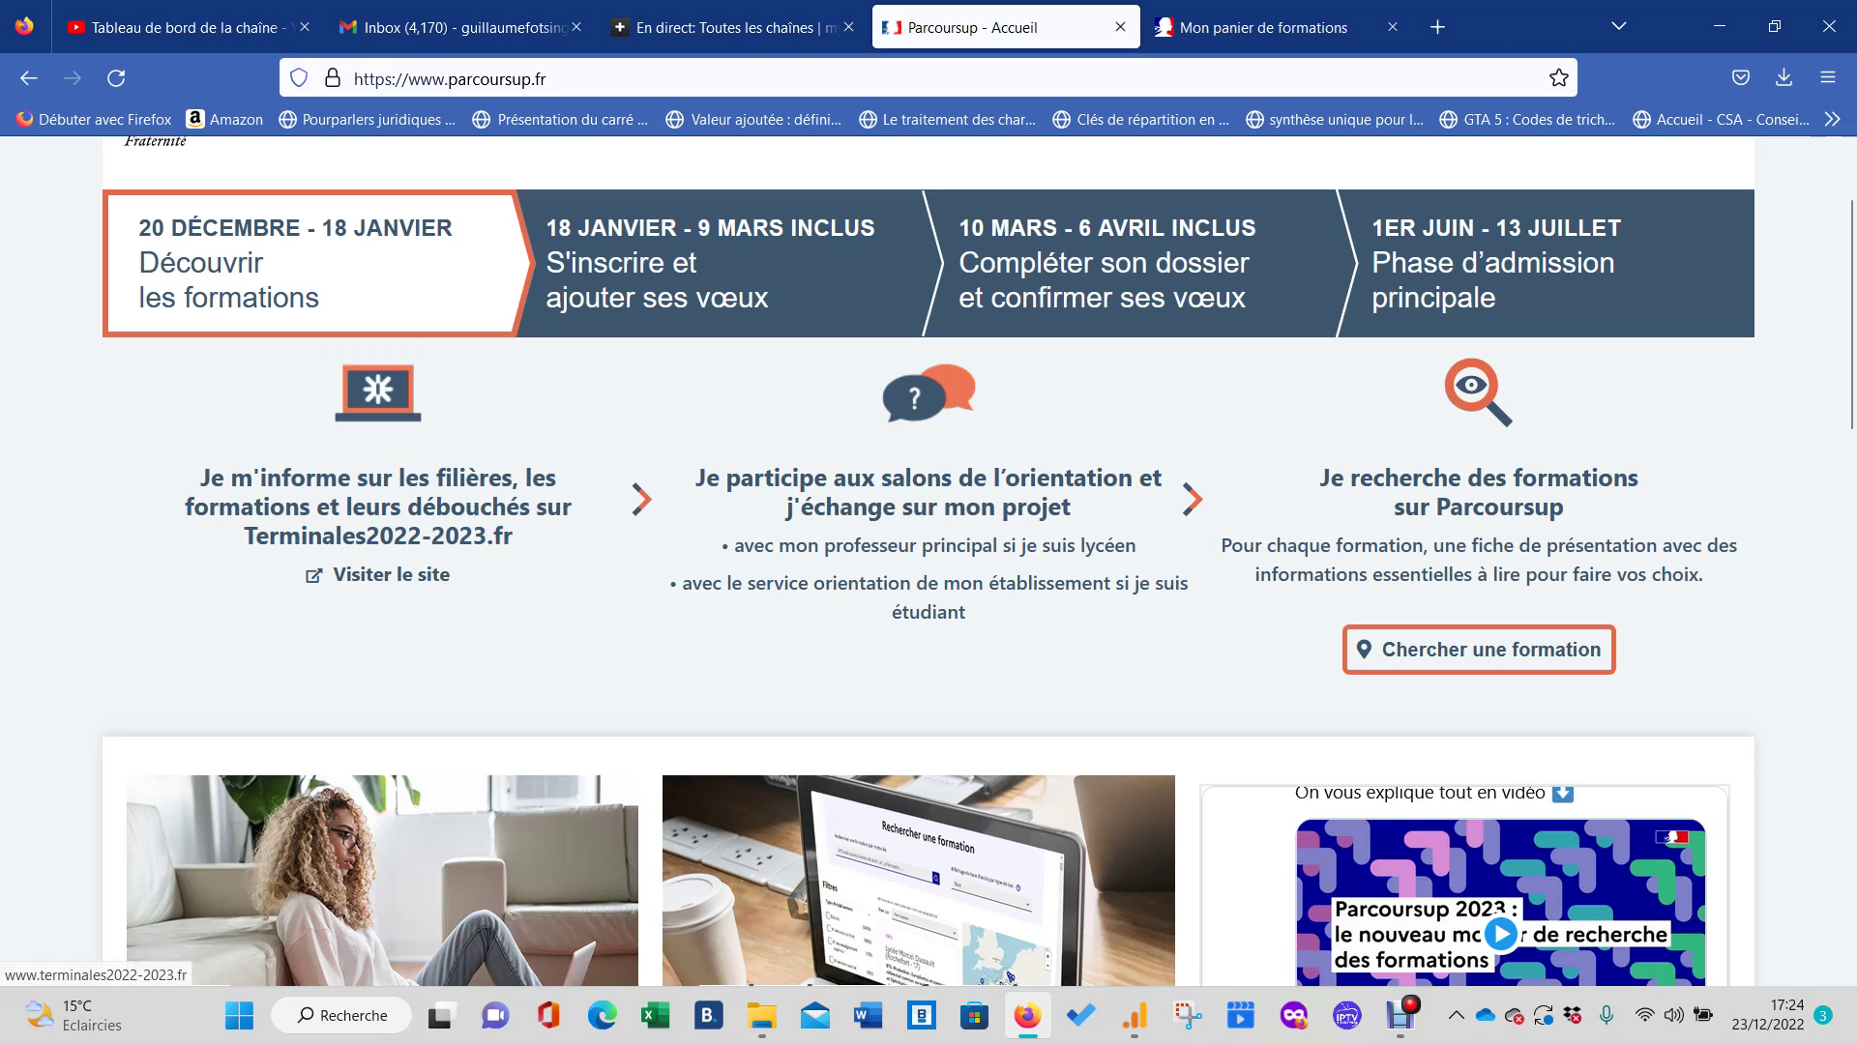
left_click(387, 575)
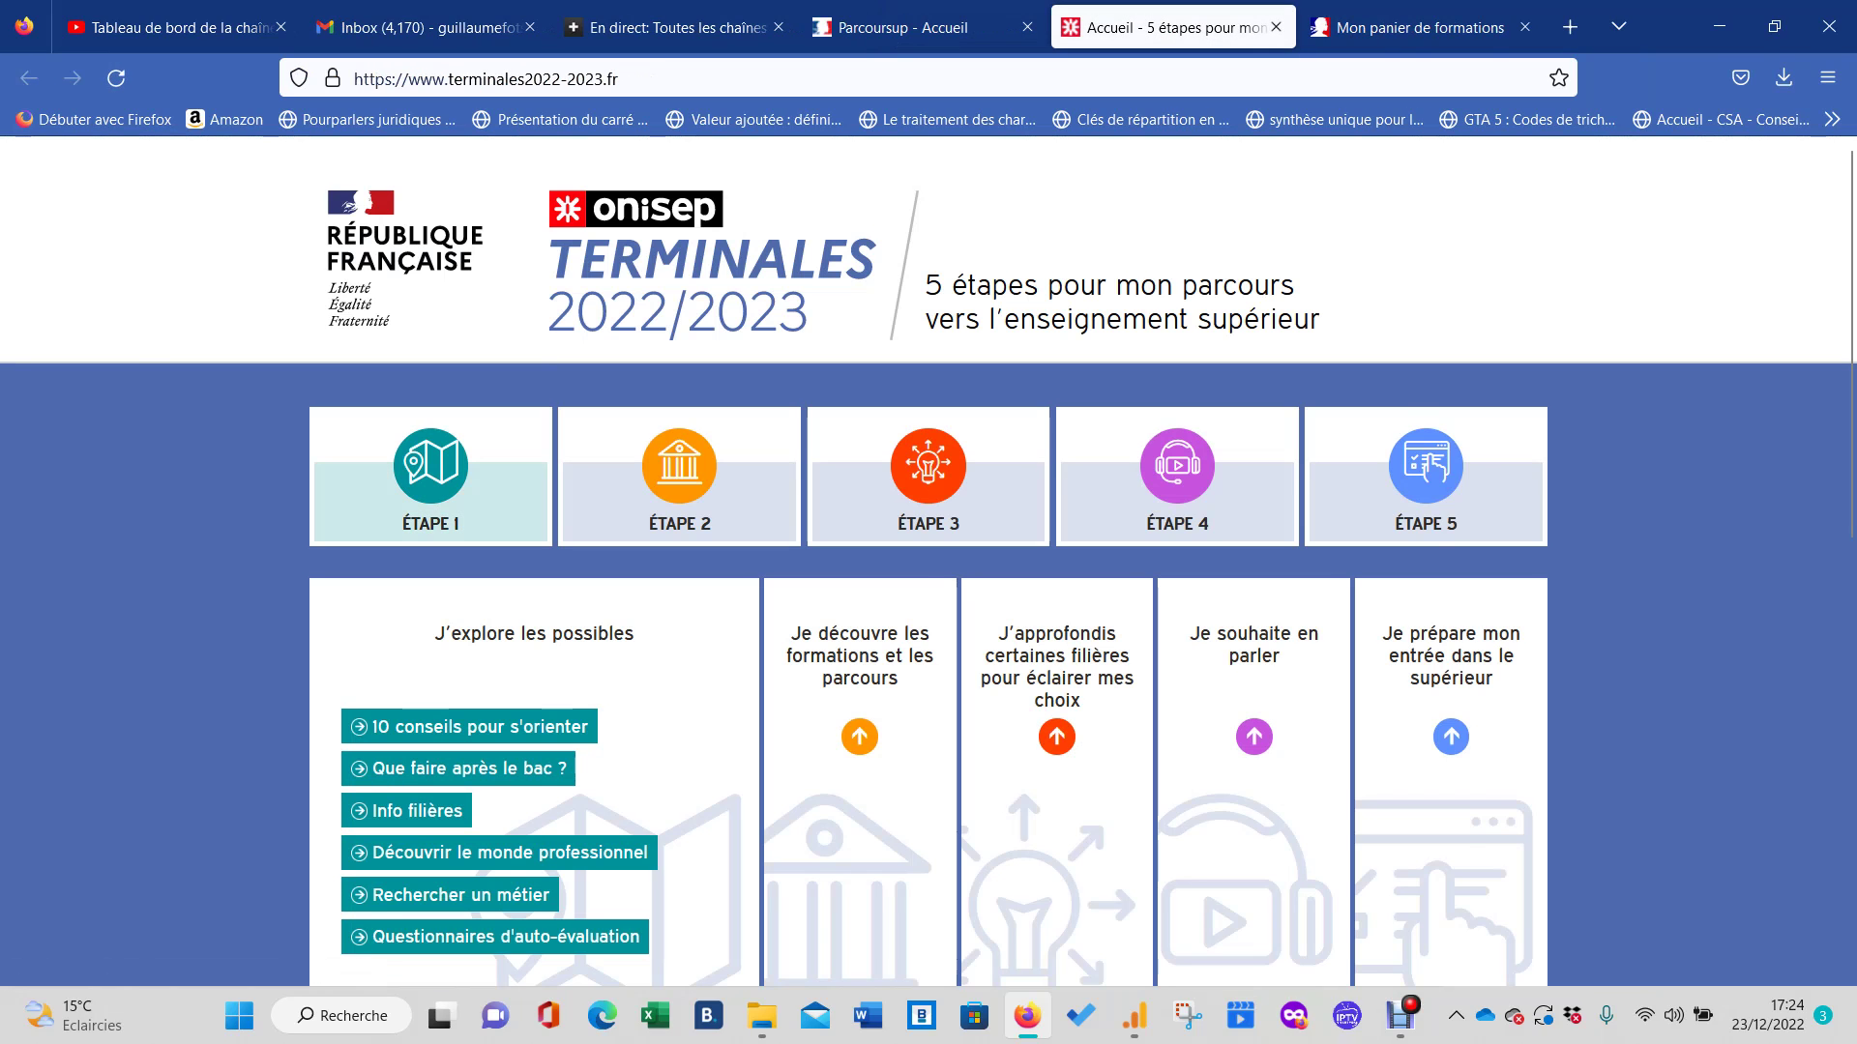
Open the "Rechercher une formation" page listed under "Je découvre les formations et les parcours".
scroll(929, 562, "down", 3)
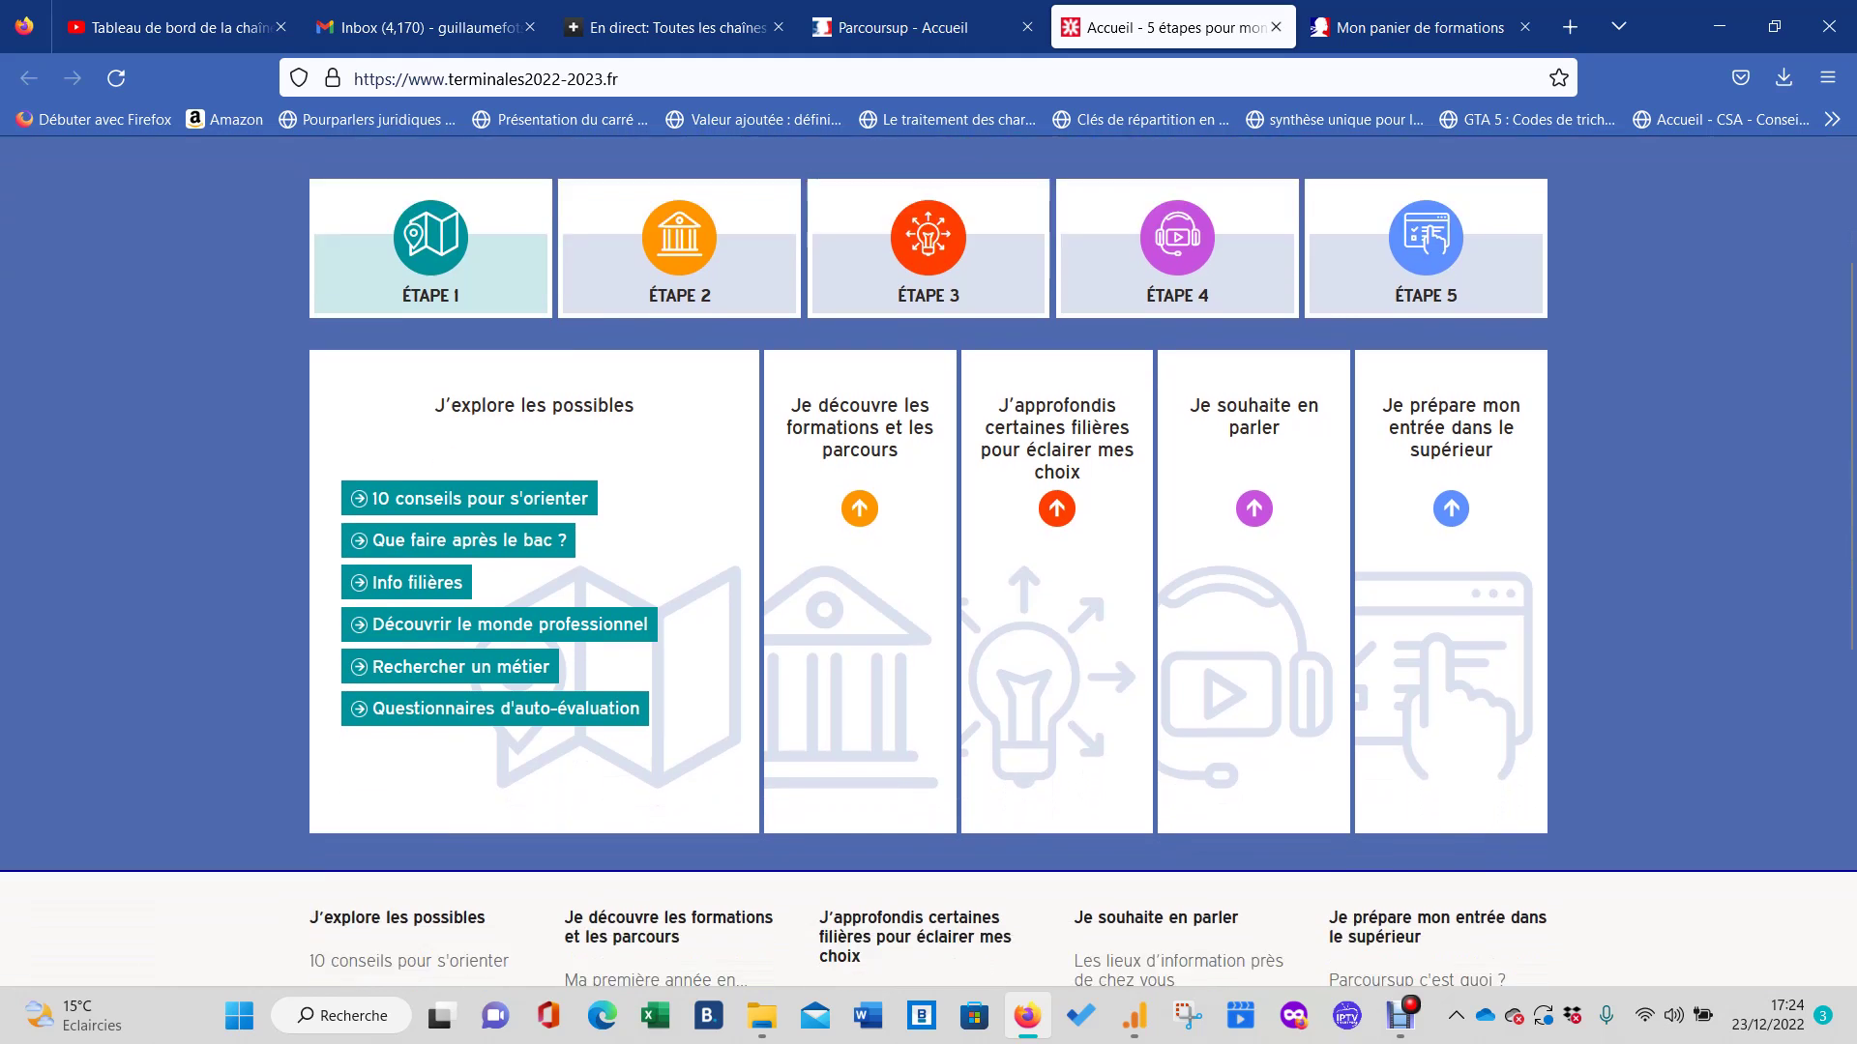
scroll(930, 562, "down", 4)
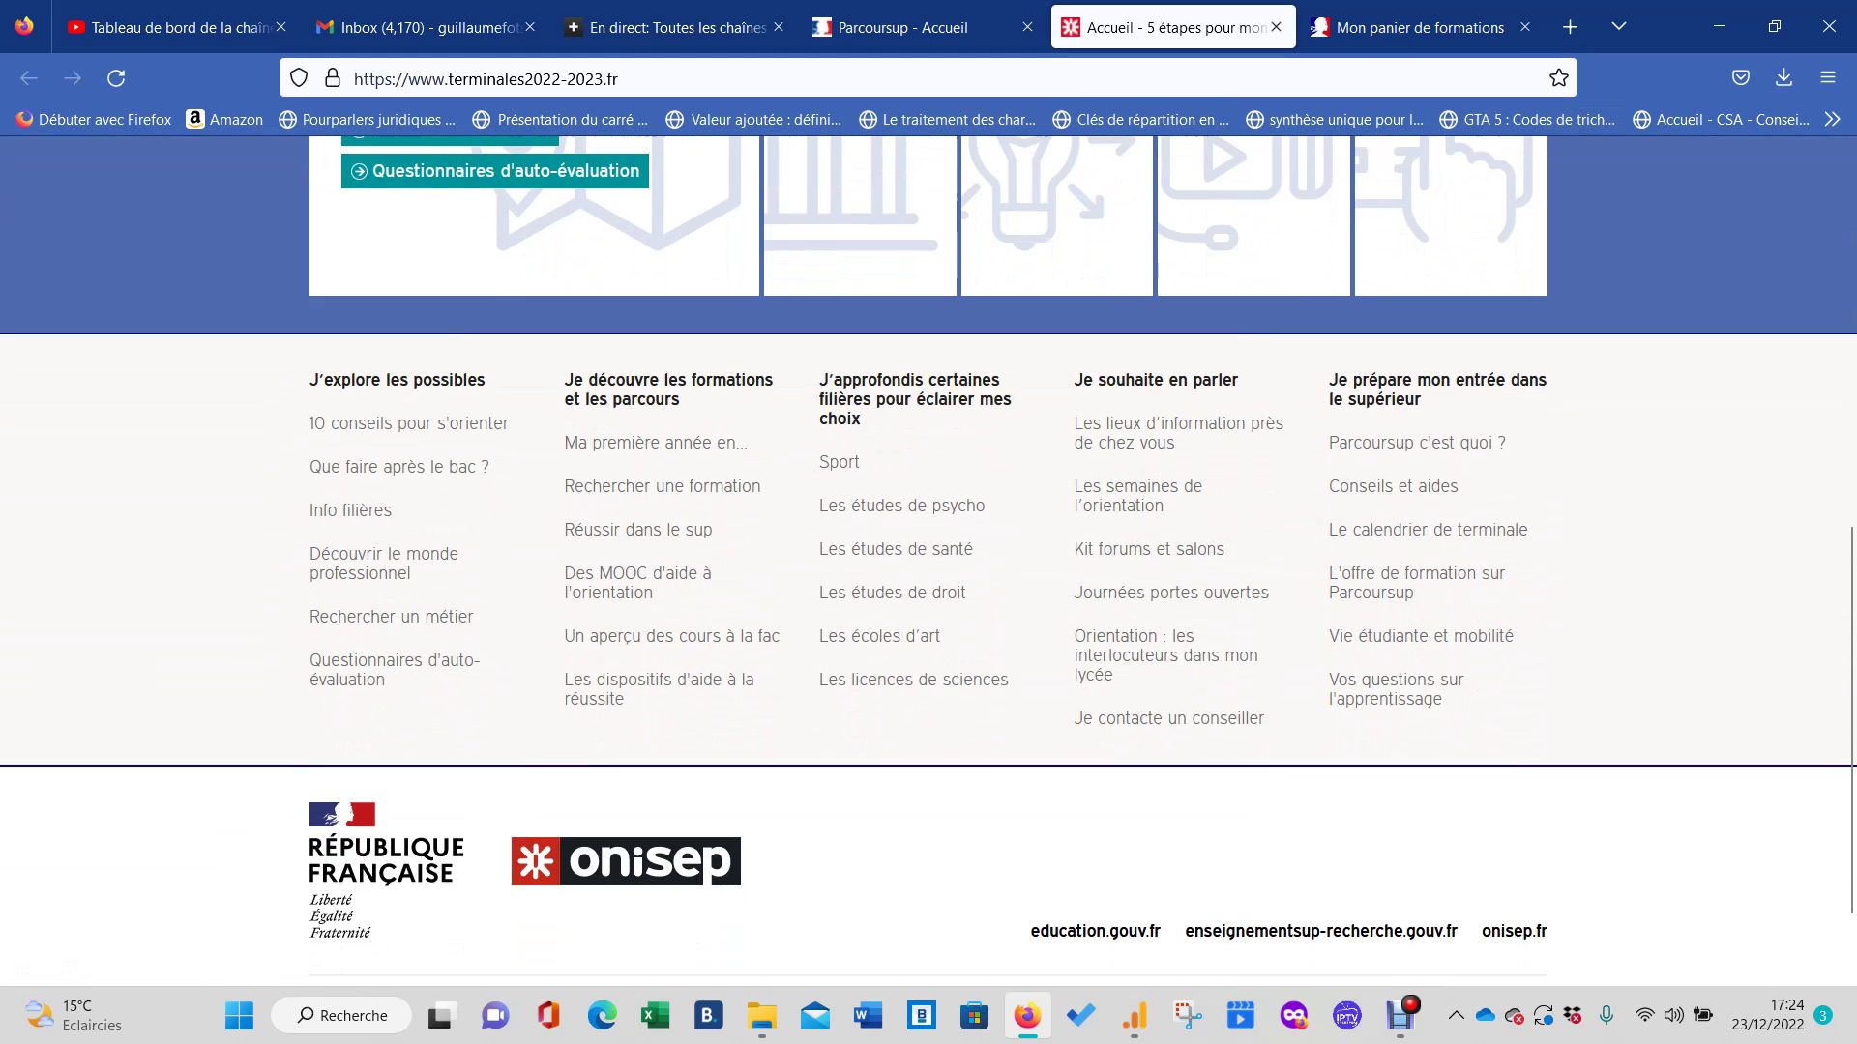
scroll(928, 562, "down", 1)
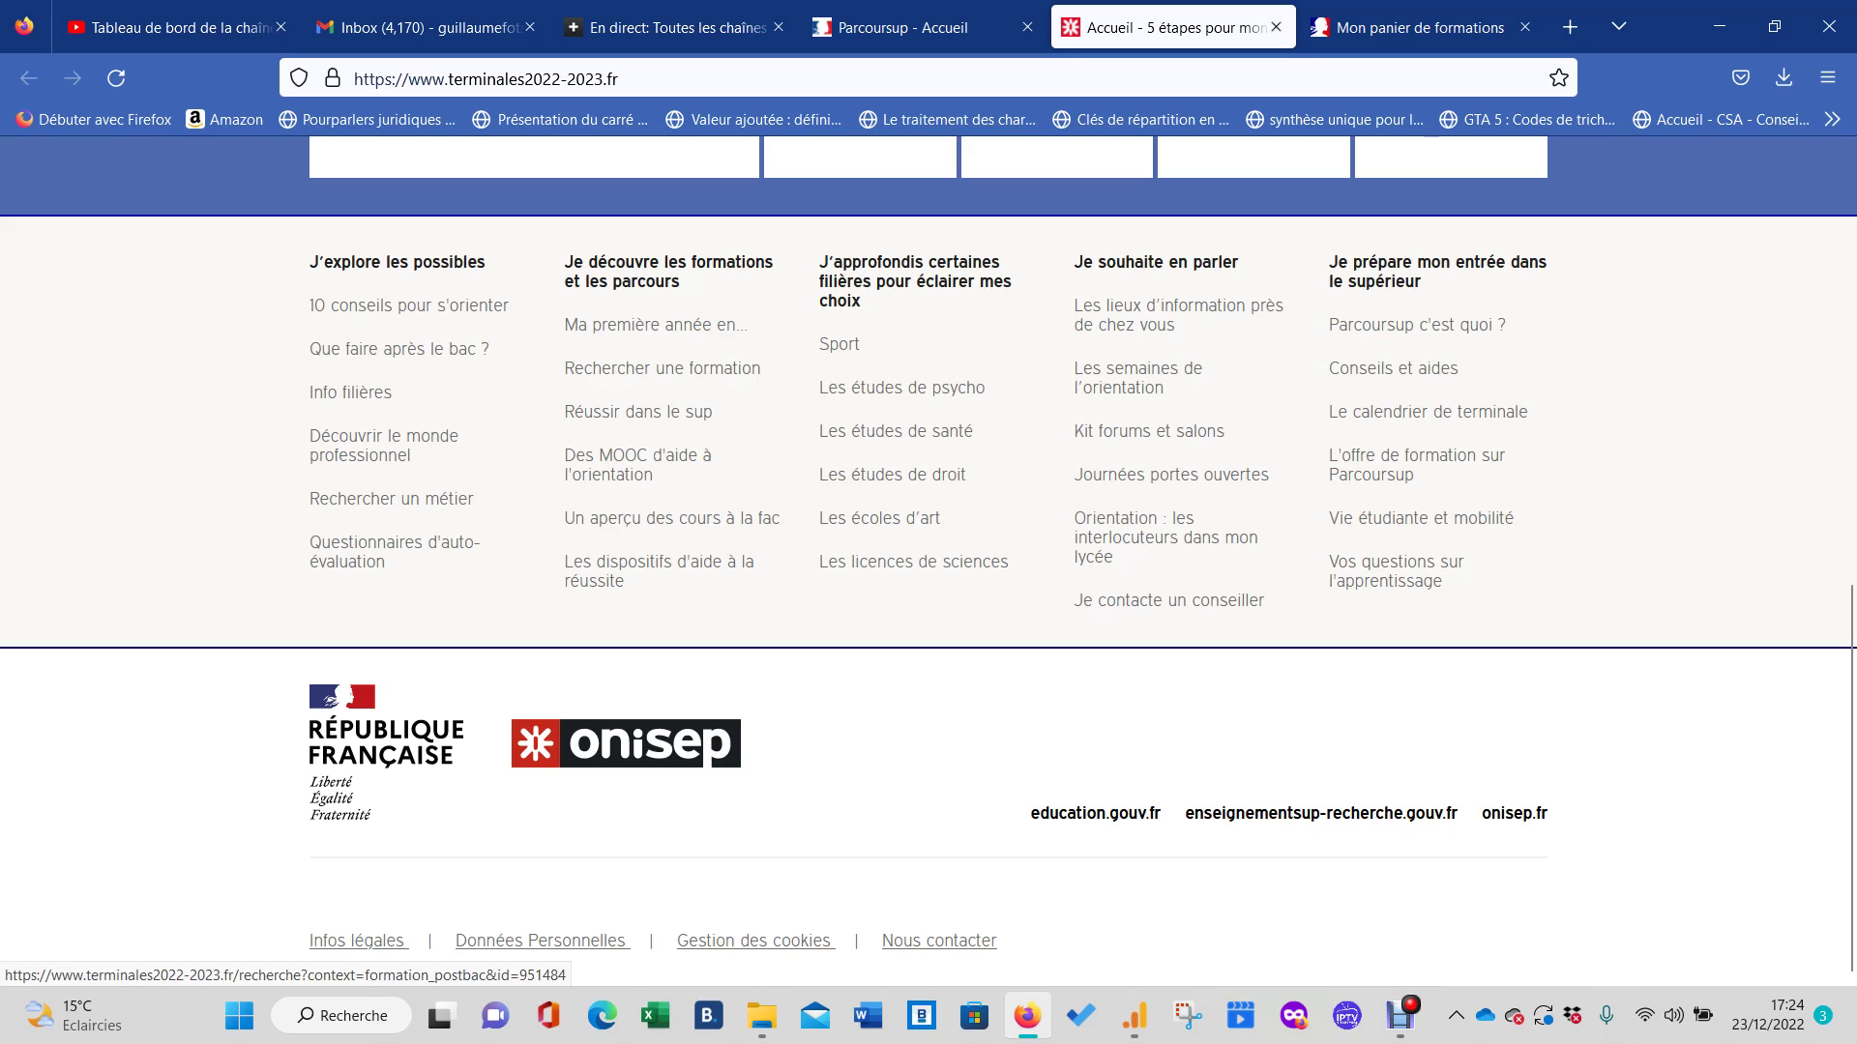
left_click(663, 369)
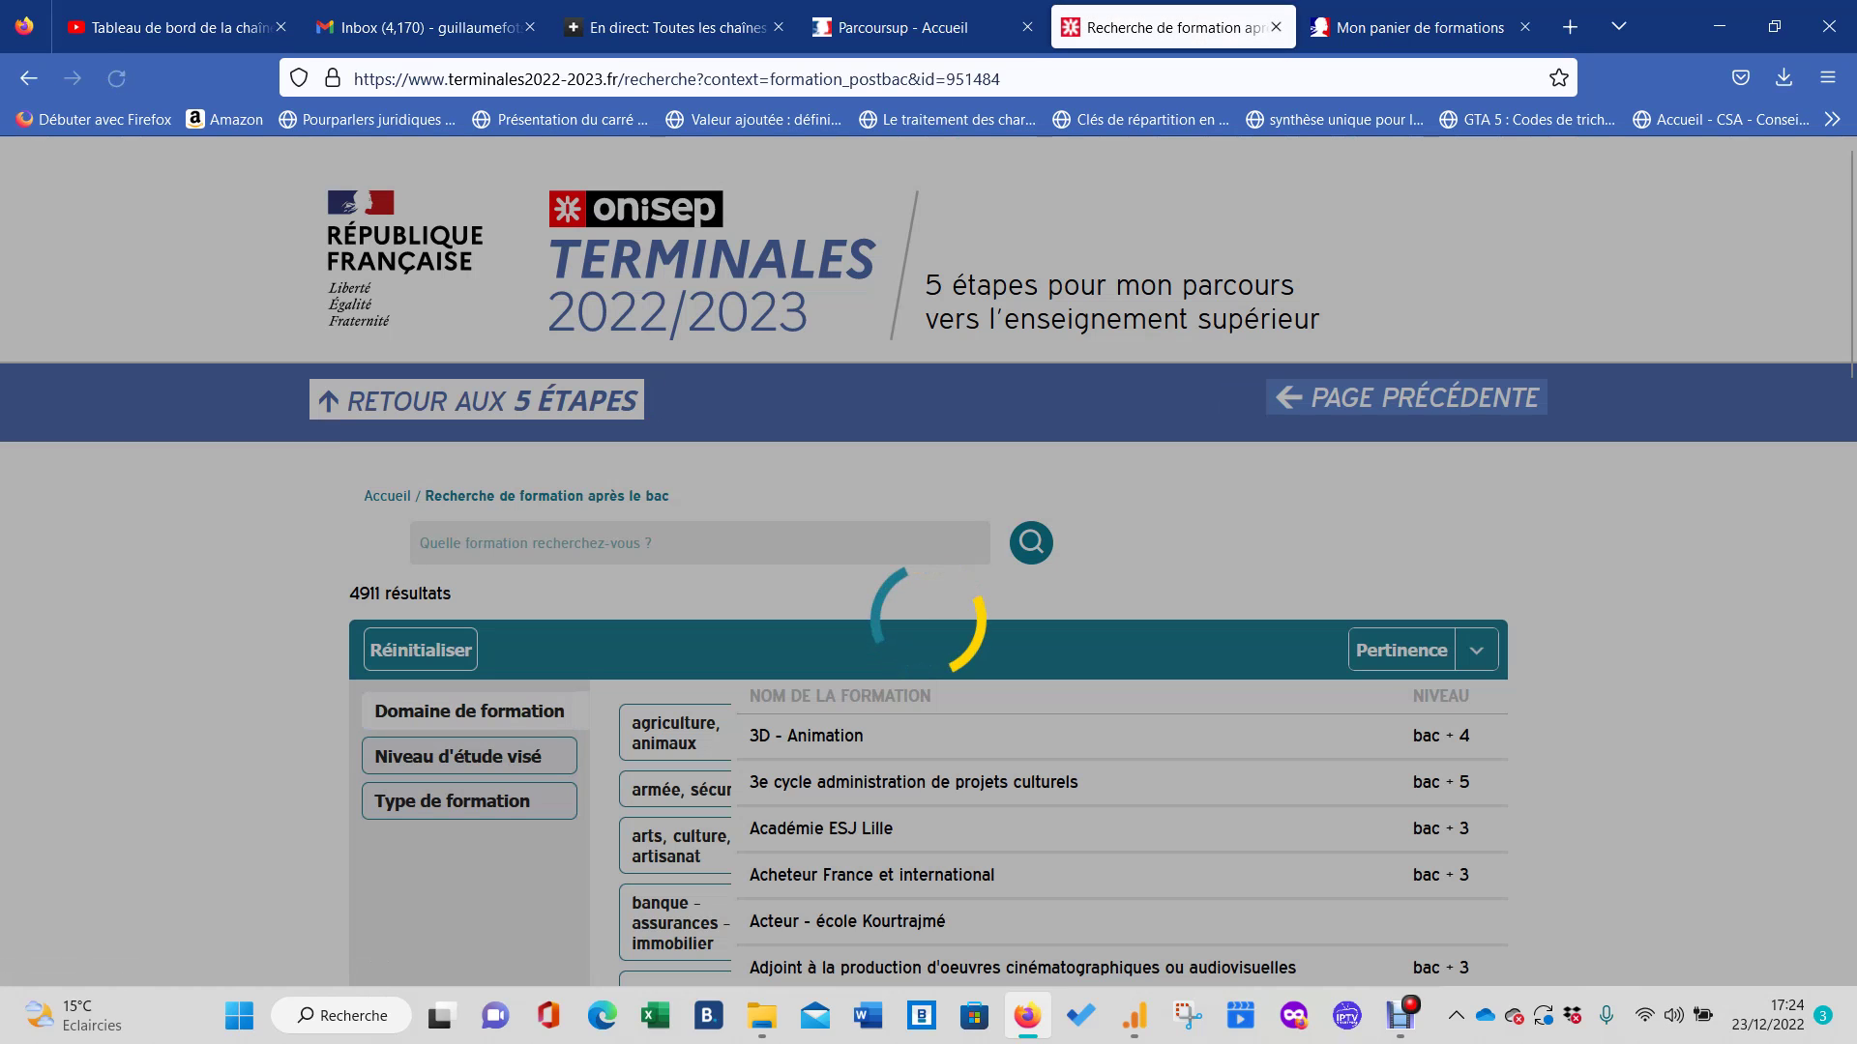
Examine the filter options for study level, training type and training domain in the post-bac training search.
scroll(822, 572, "down", 3)
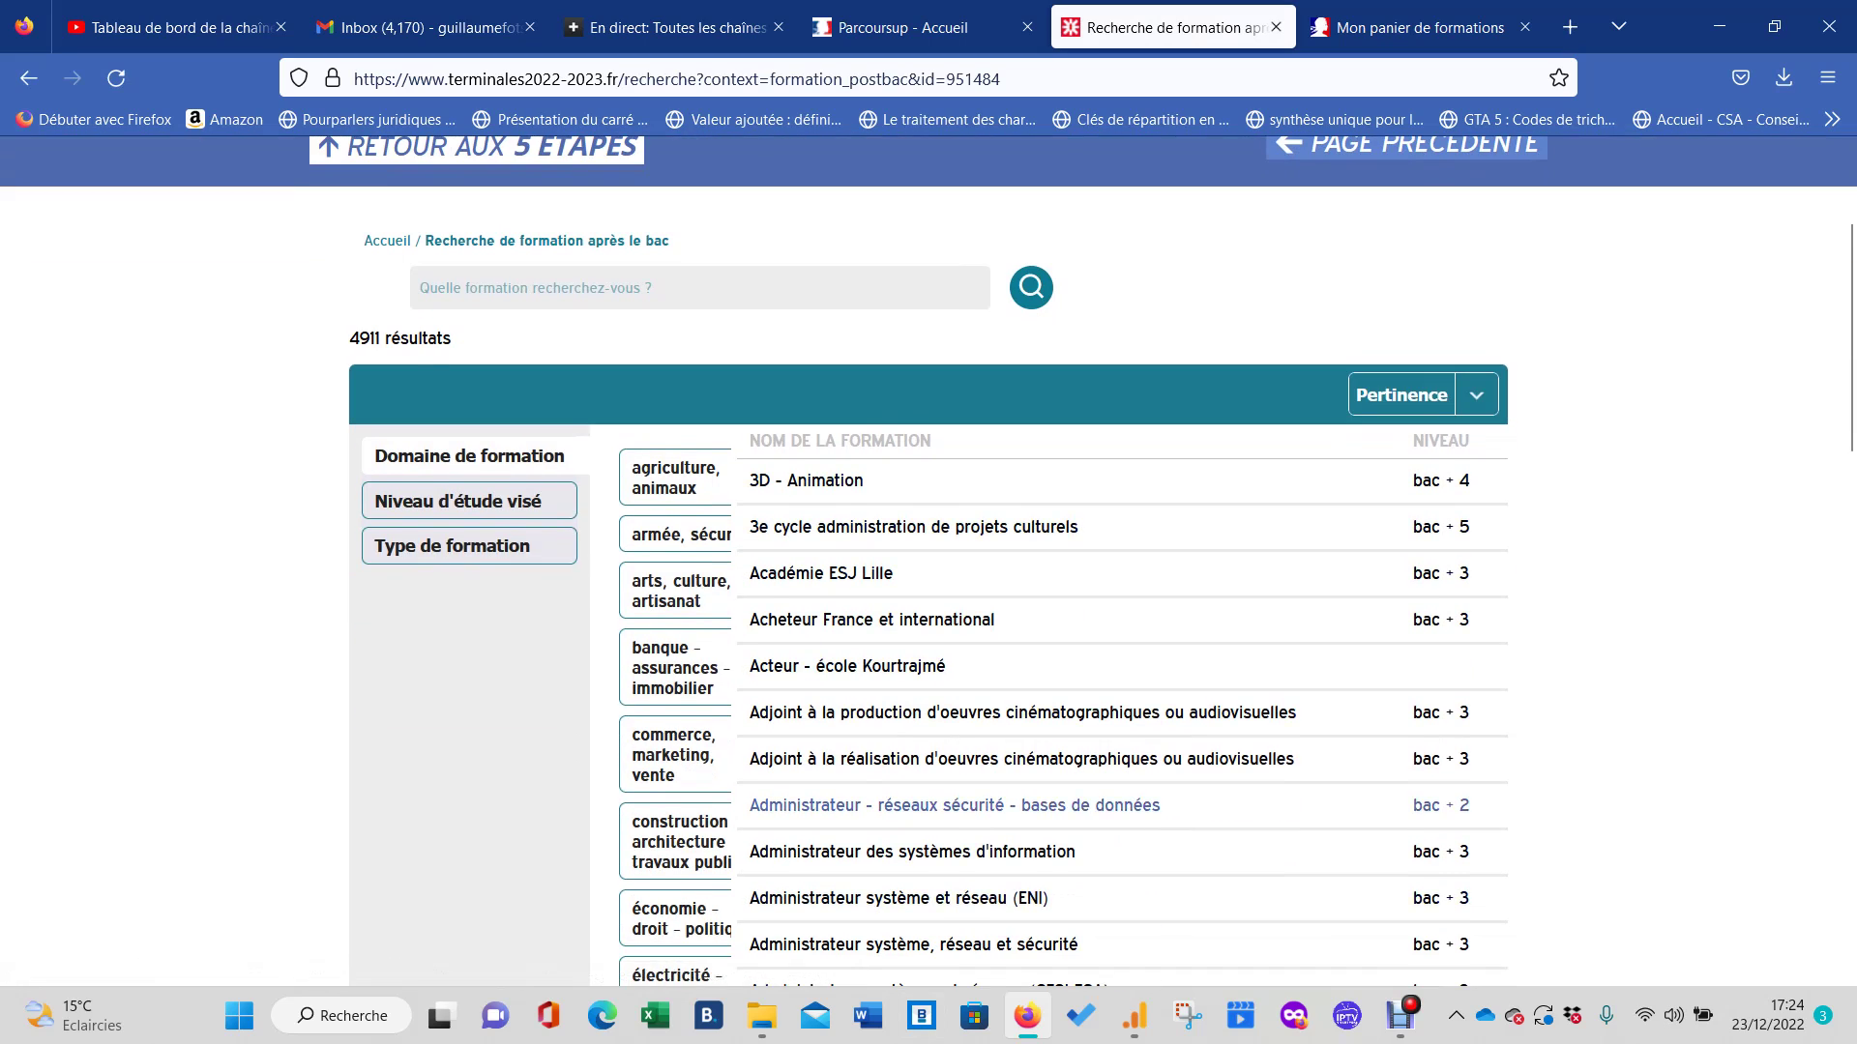
scroll(823, 573, "down", 2)
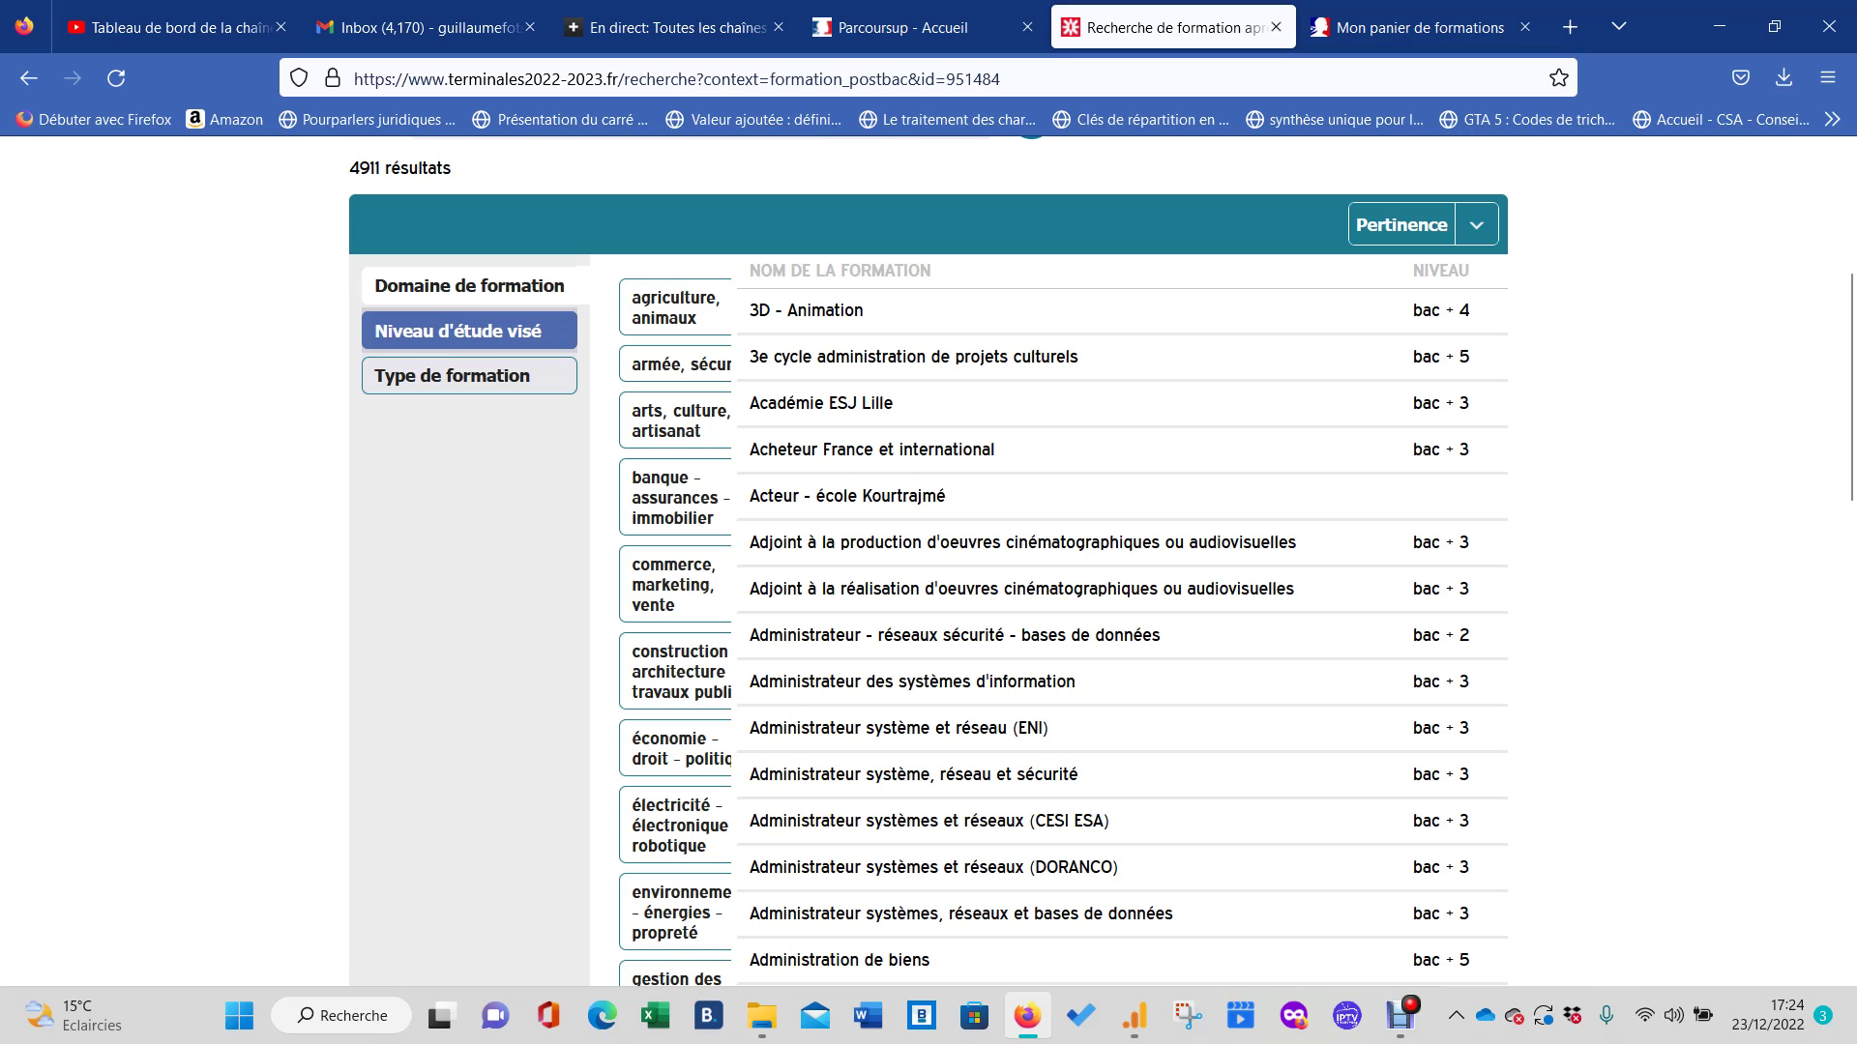
left_click(469, 331)
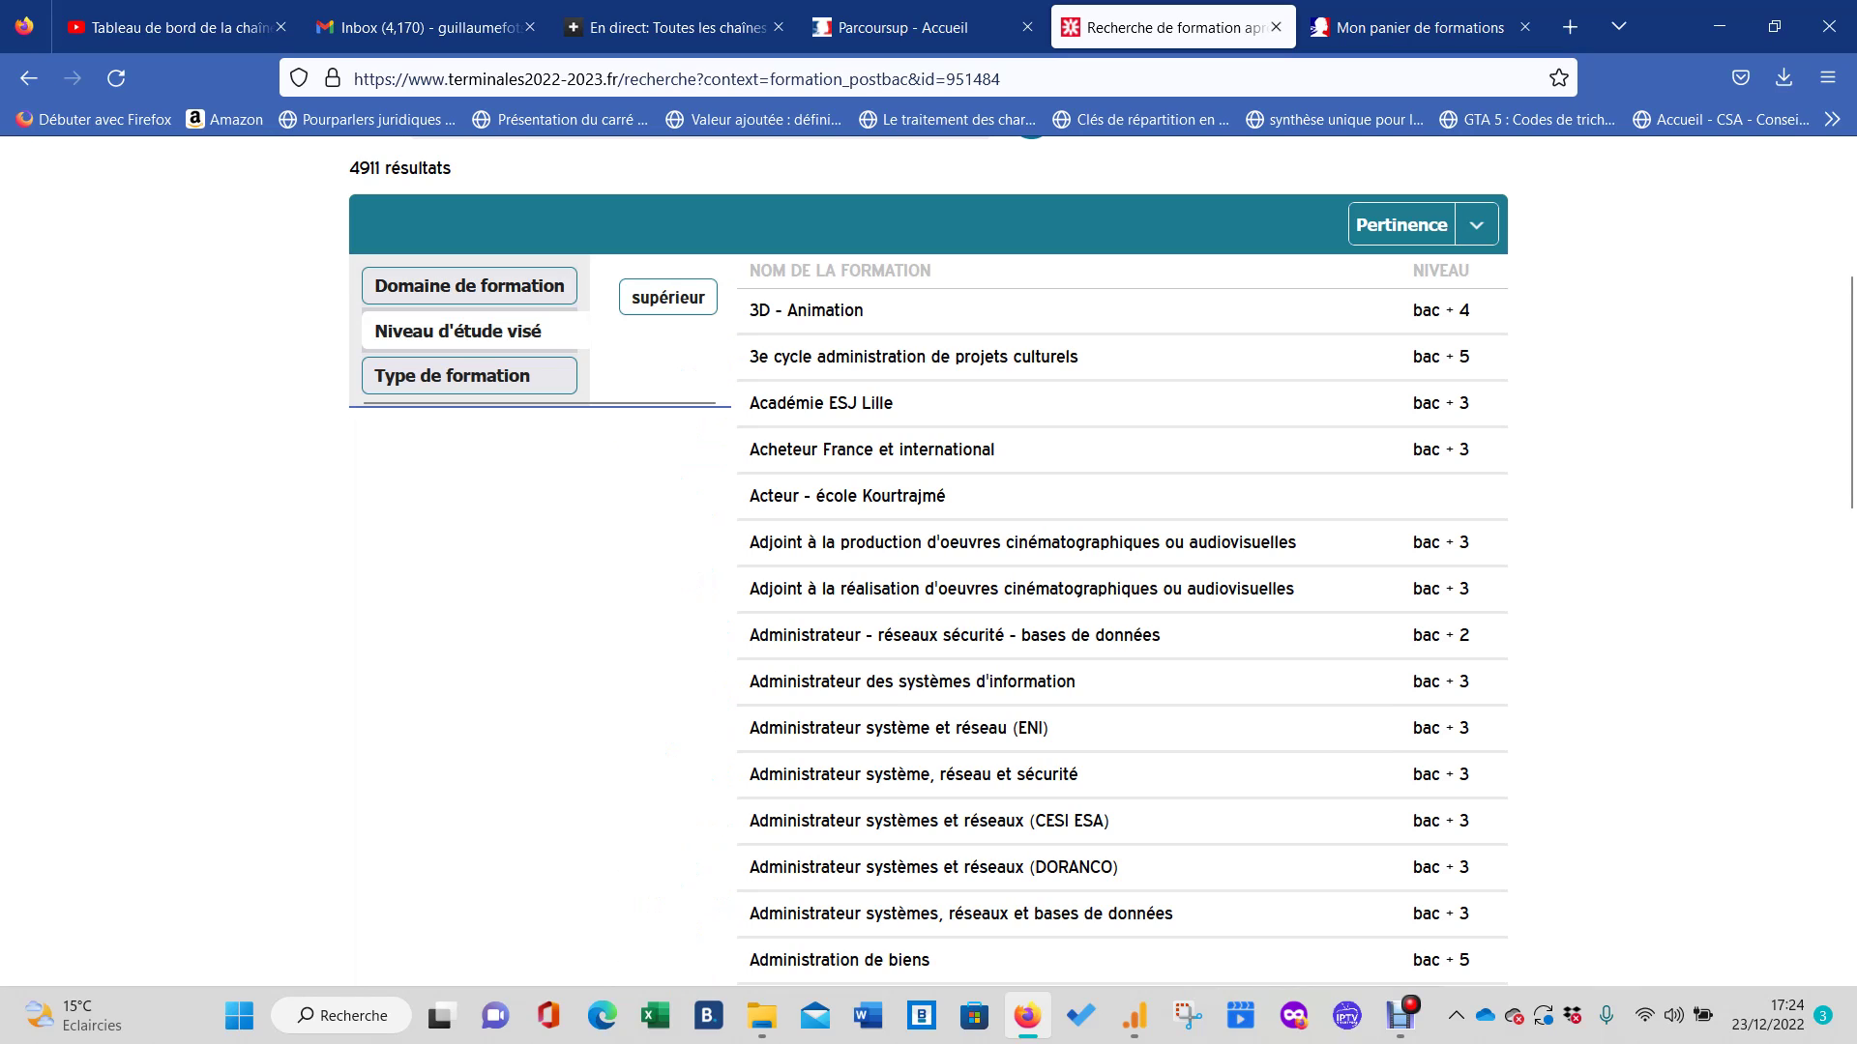
left_click(469, 286)
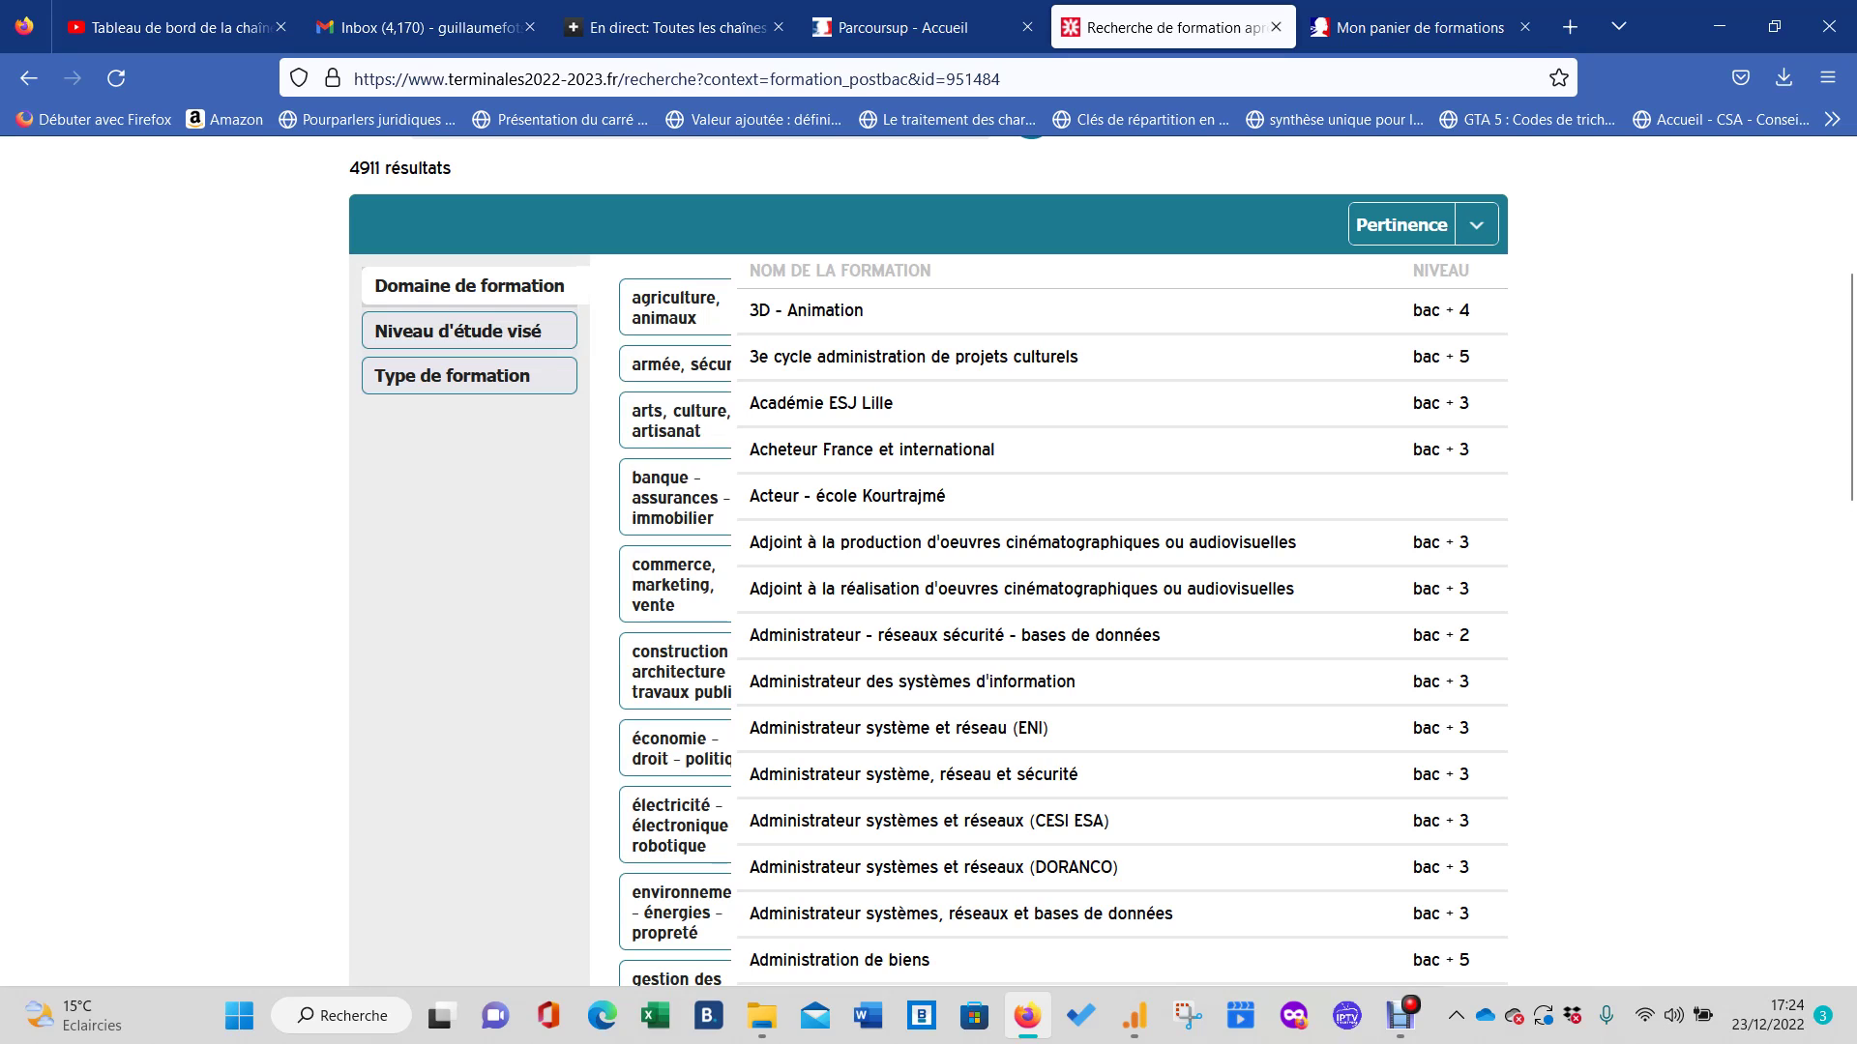
left_click(469, 375)
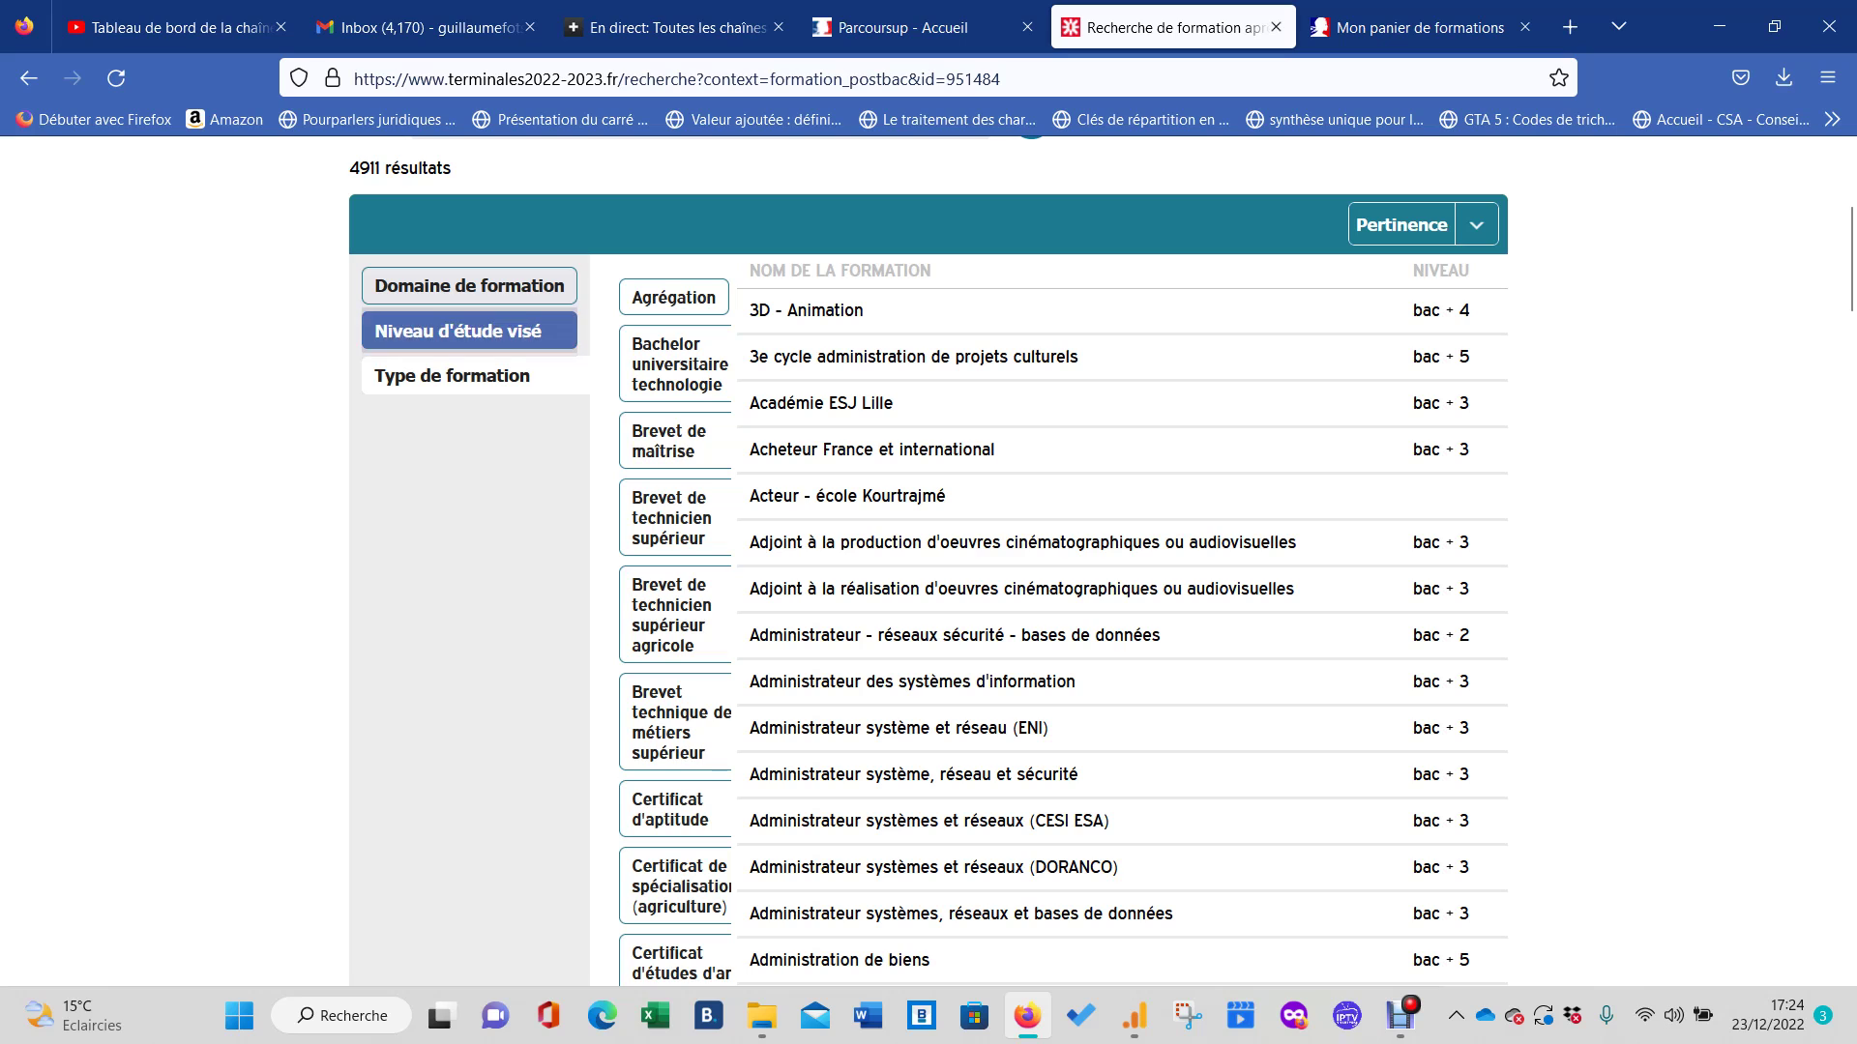
left_click(469, 286)
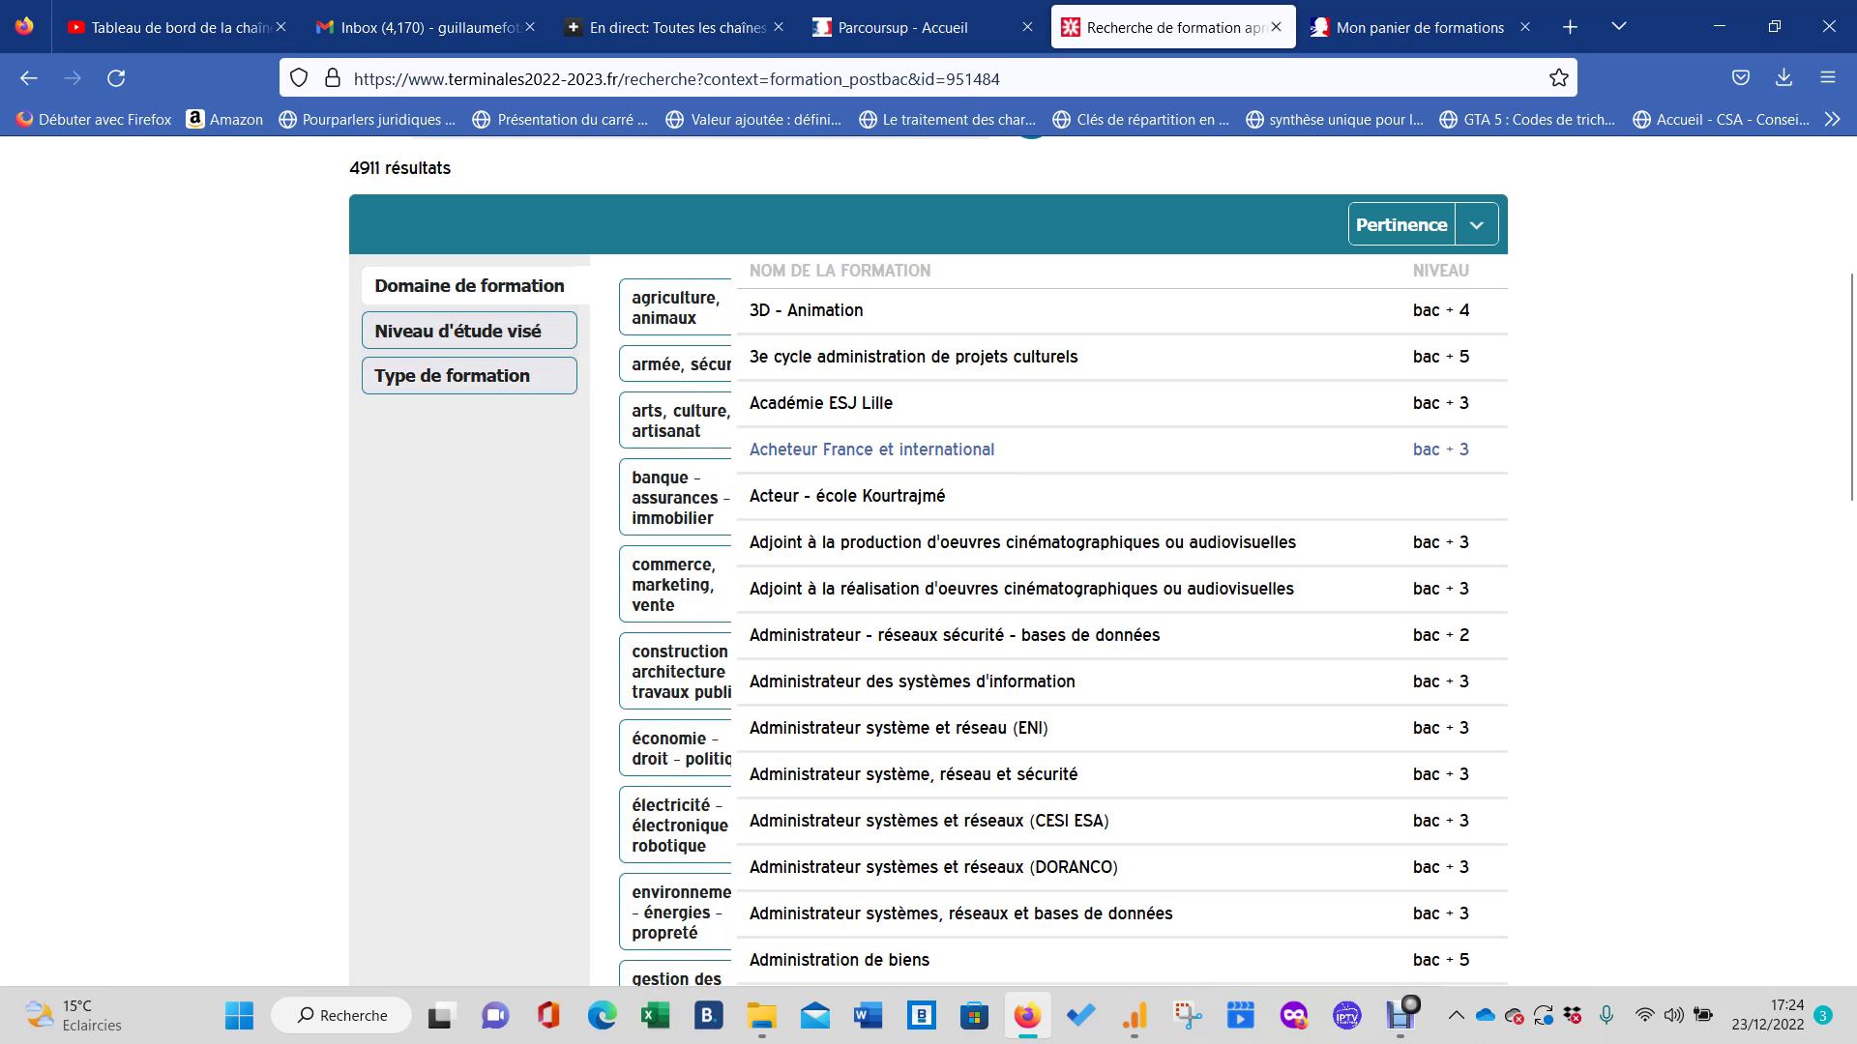
Filter the trainings by the domains "banque - assurances - immobilier" and "gestion des entreprises, comptabilité".
scroll(675, 422, "down", 2)
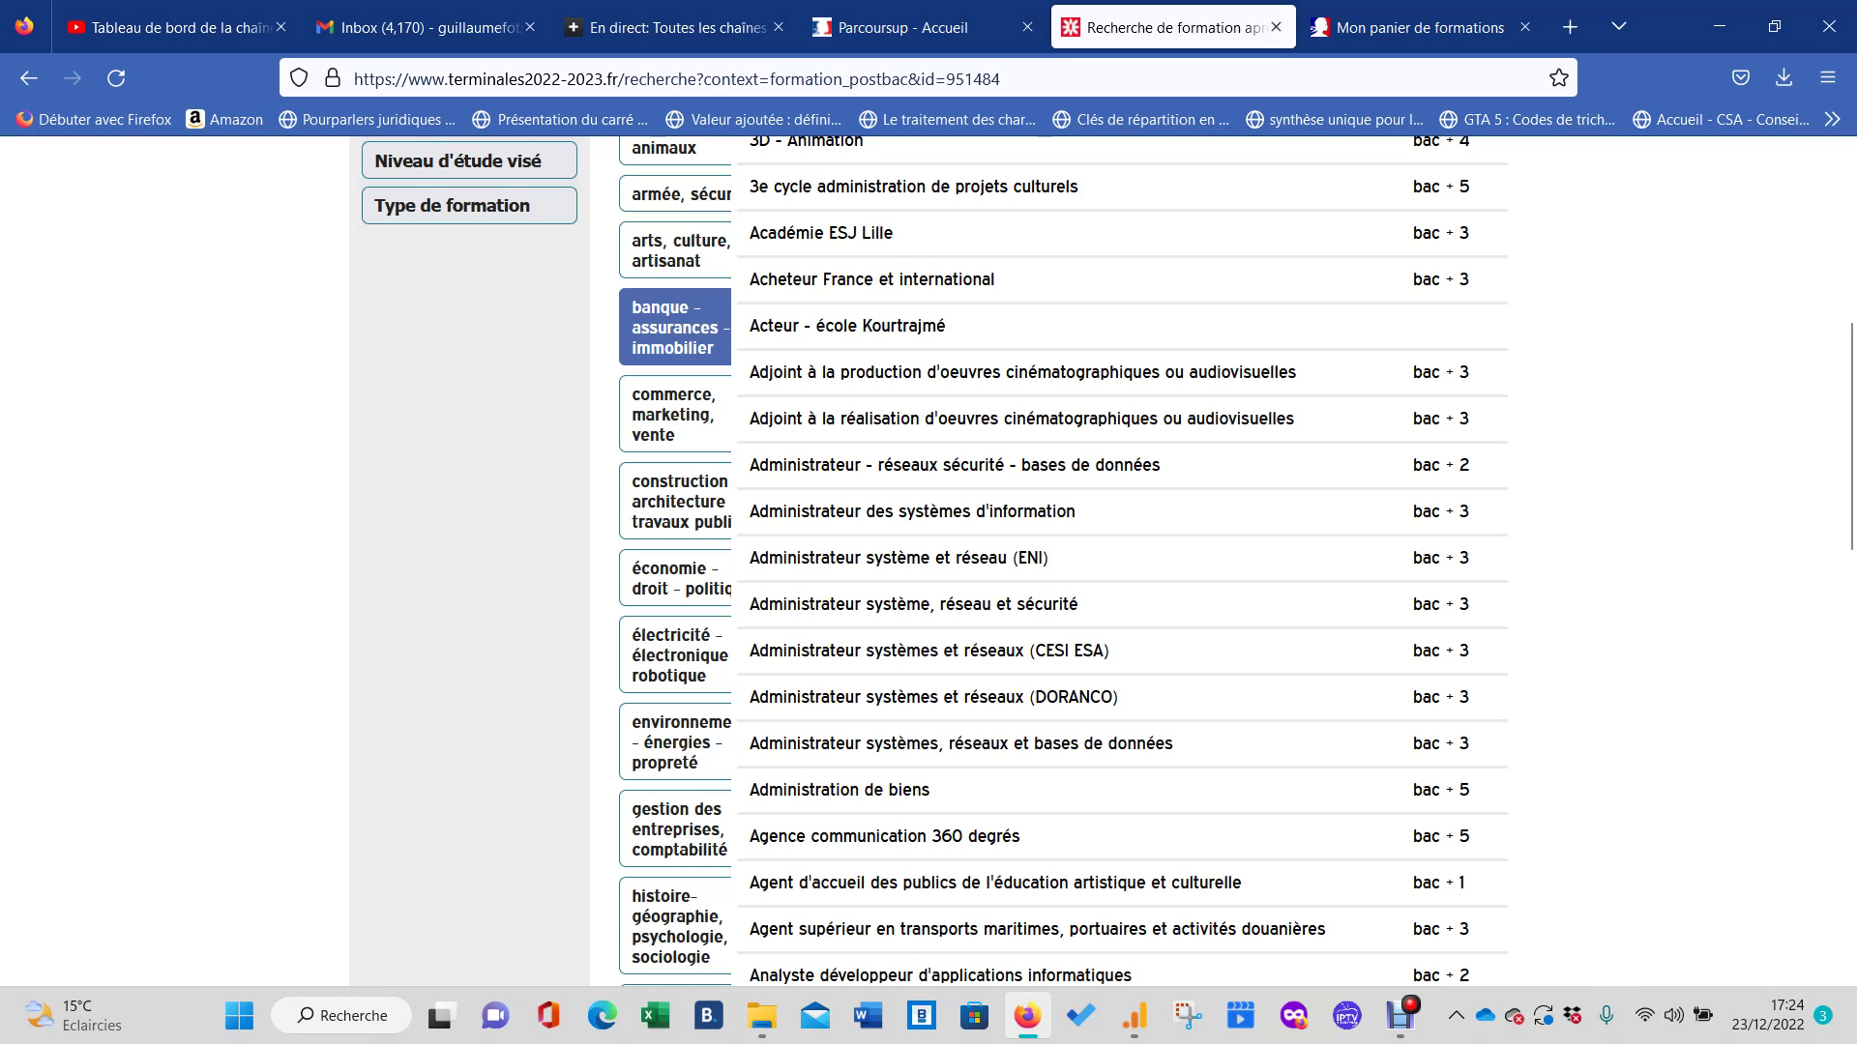
left_click(674, 326)
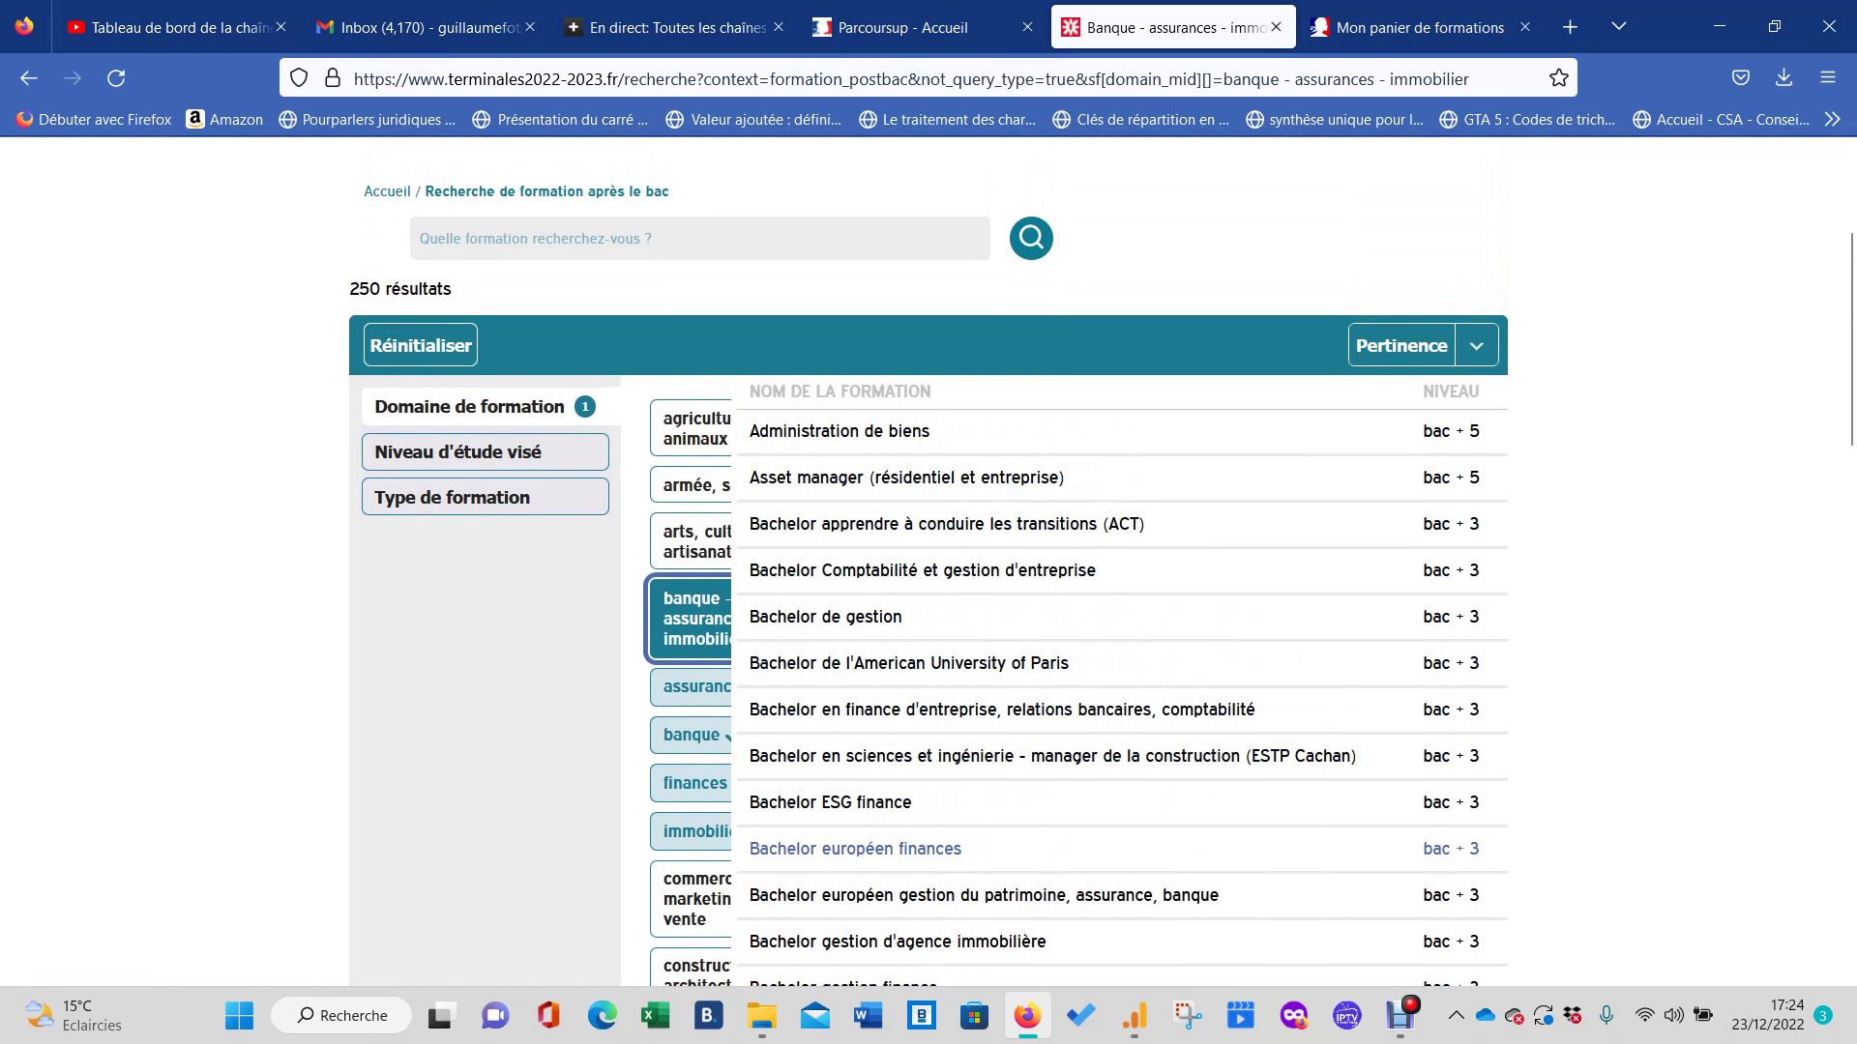
scroll(968, 493, "down", 2)
scroll(968, 481, "down", 3)
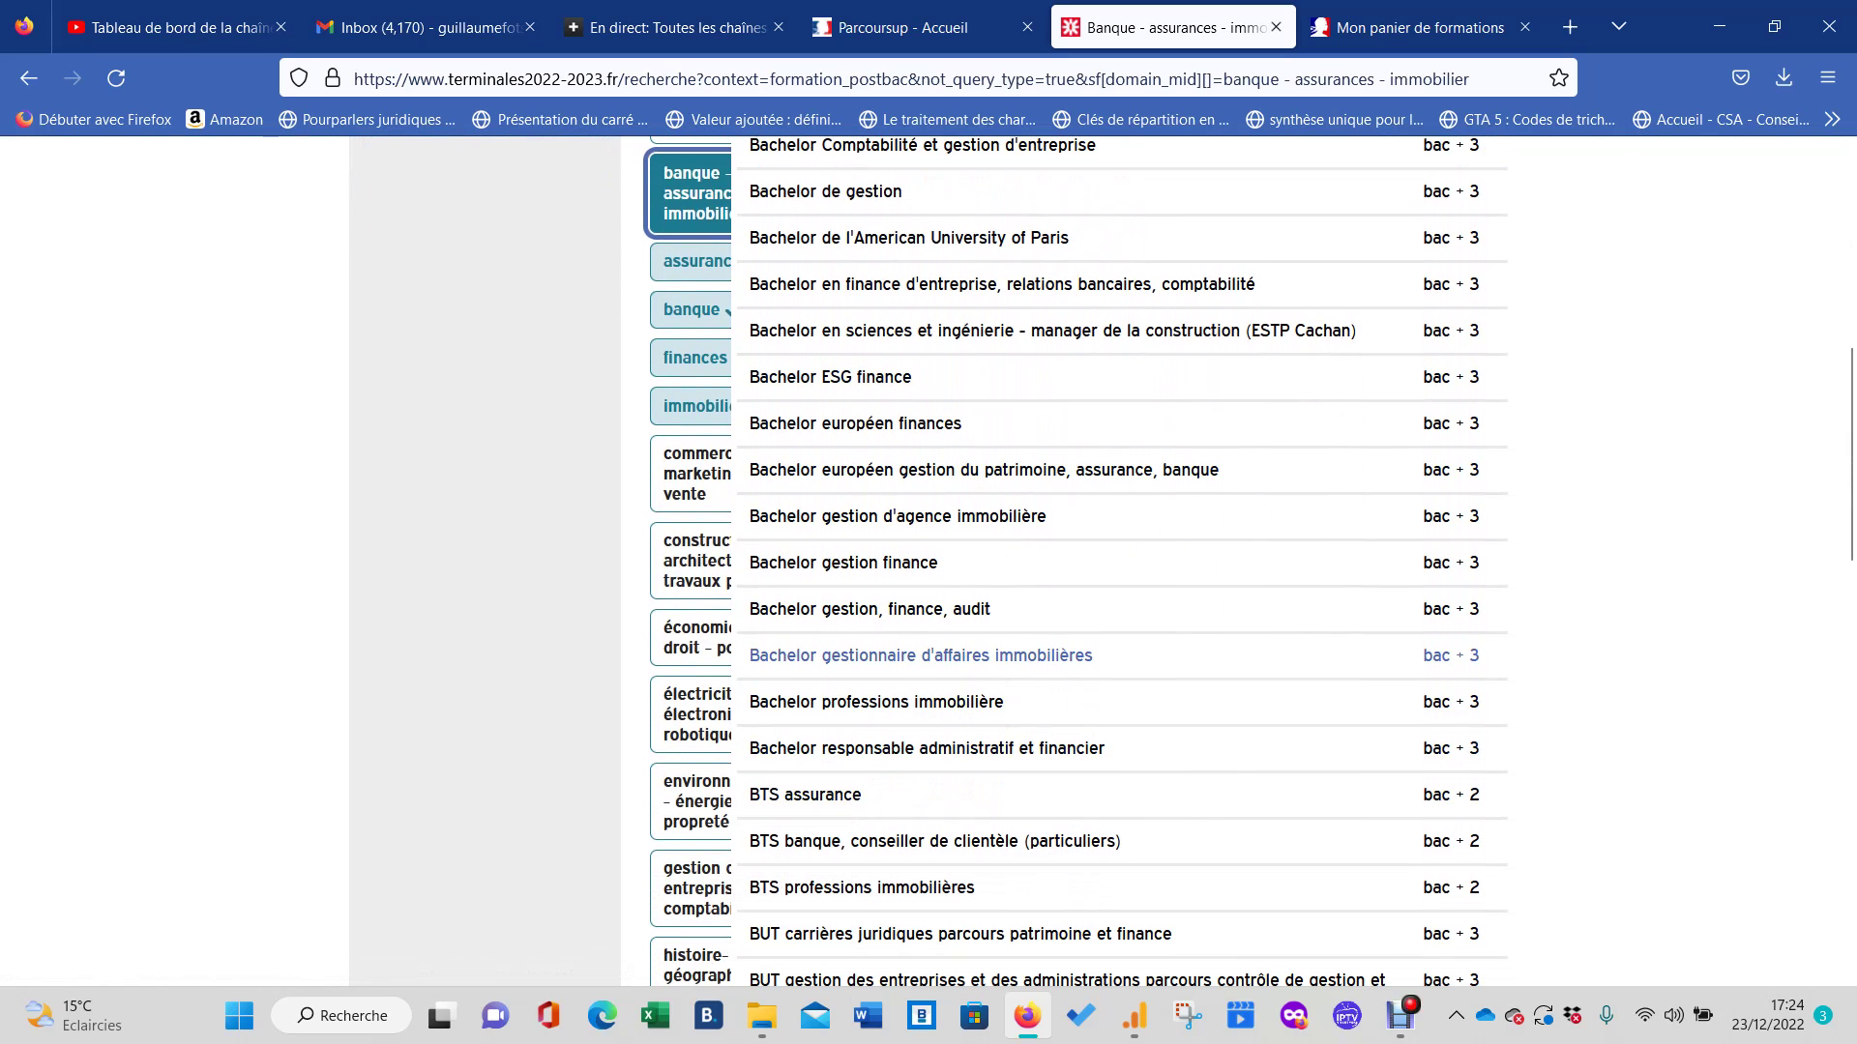
scroll(967, 493, "down", 1)
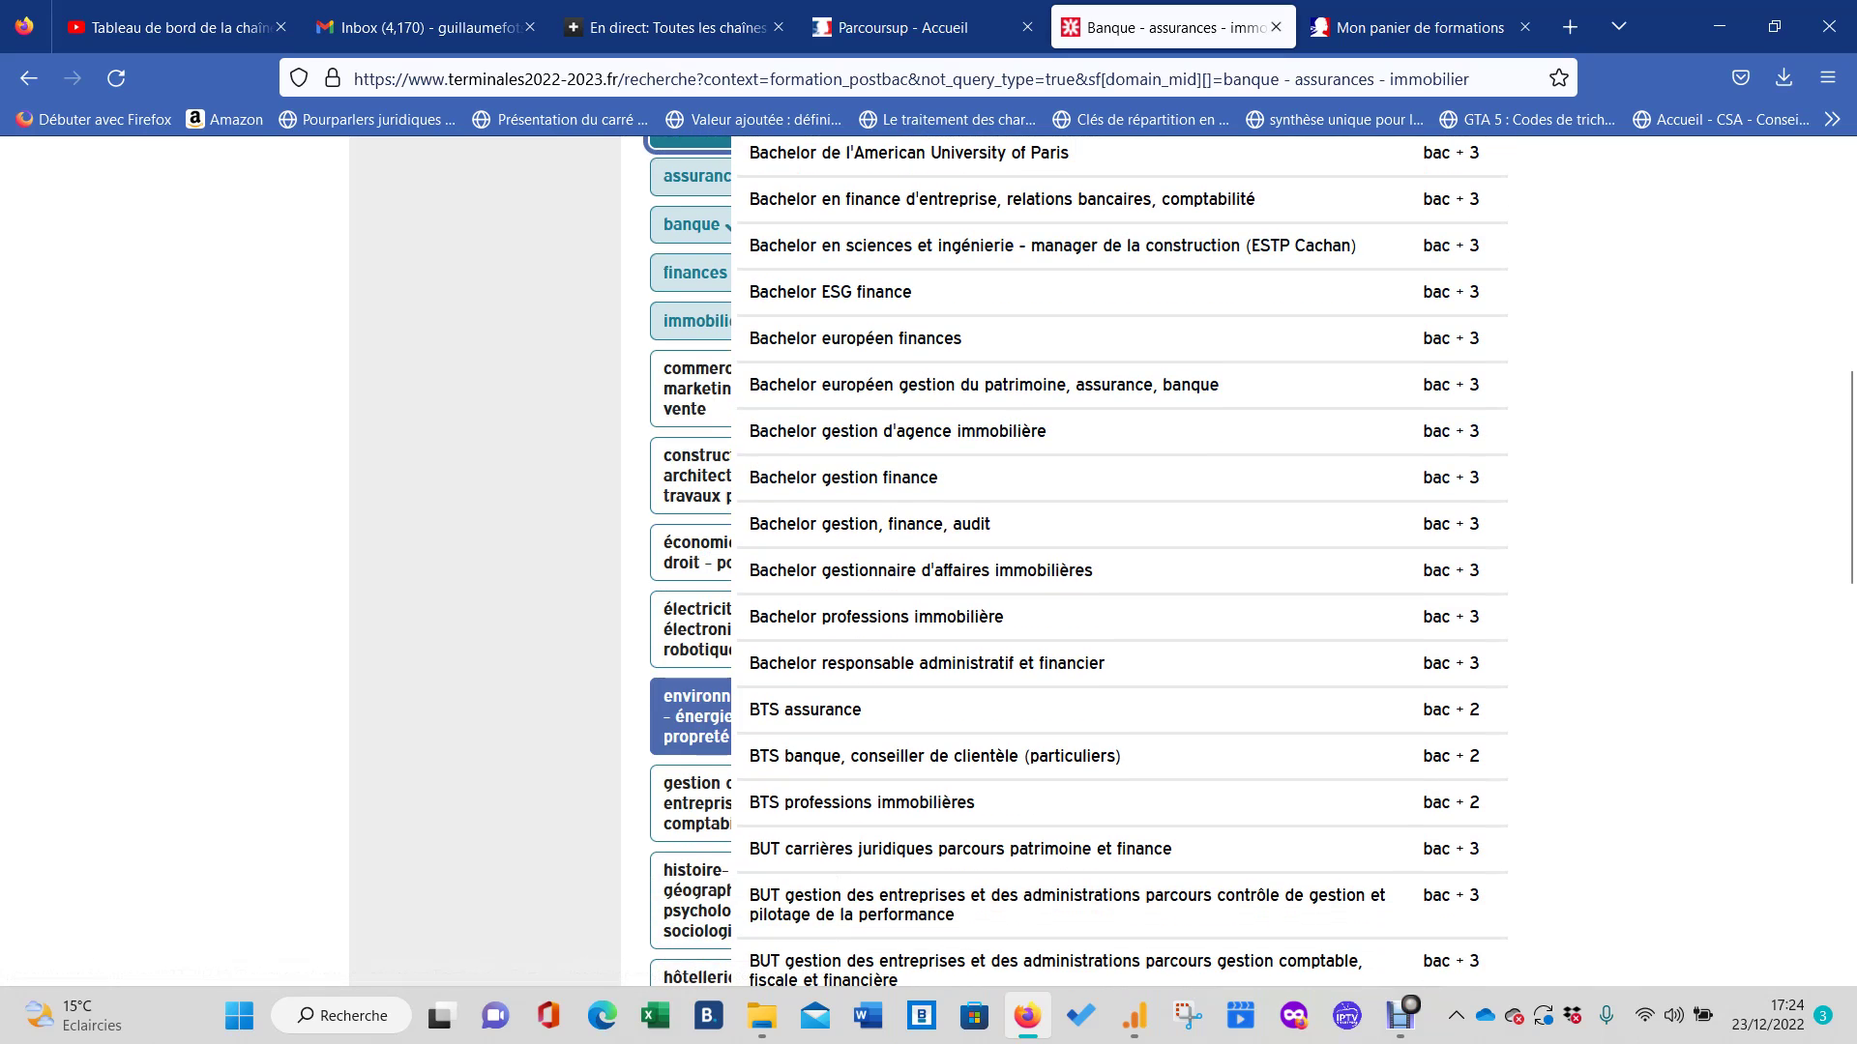
left_click(697, 784)
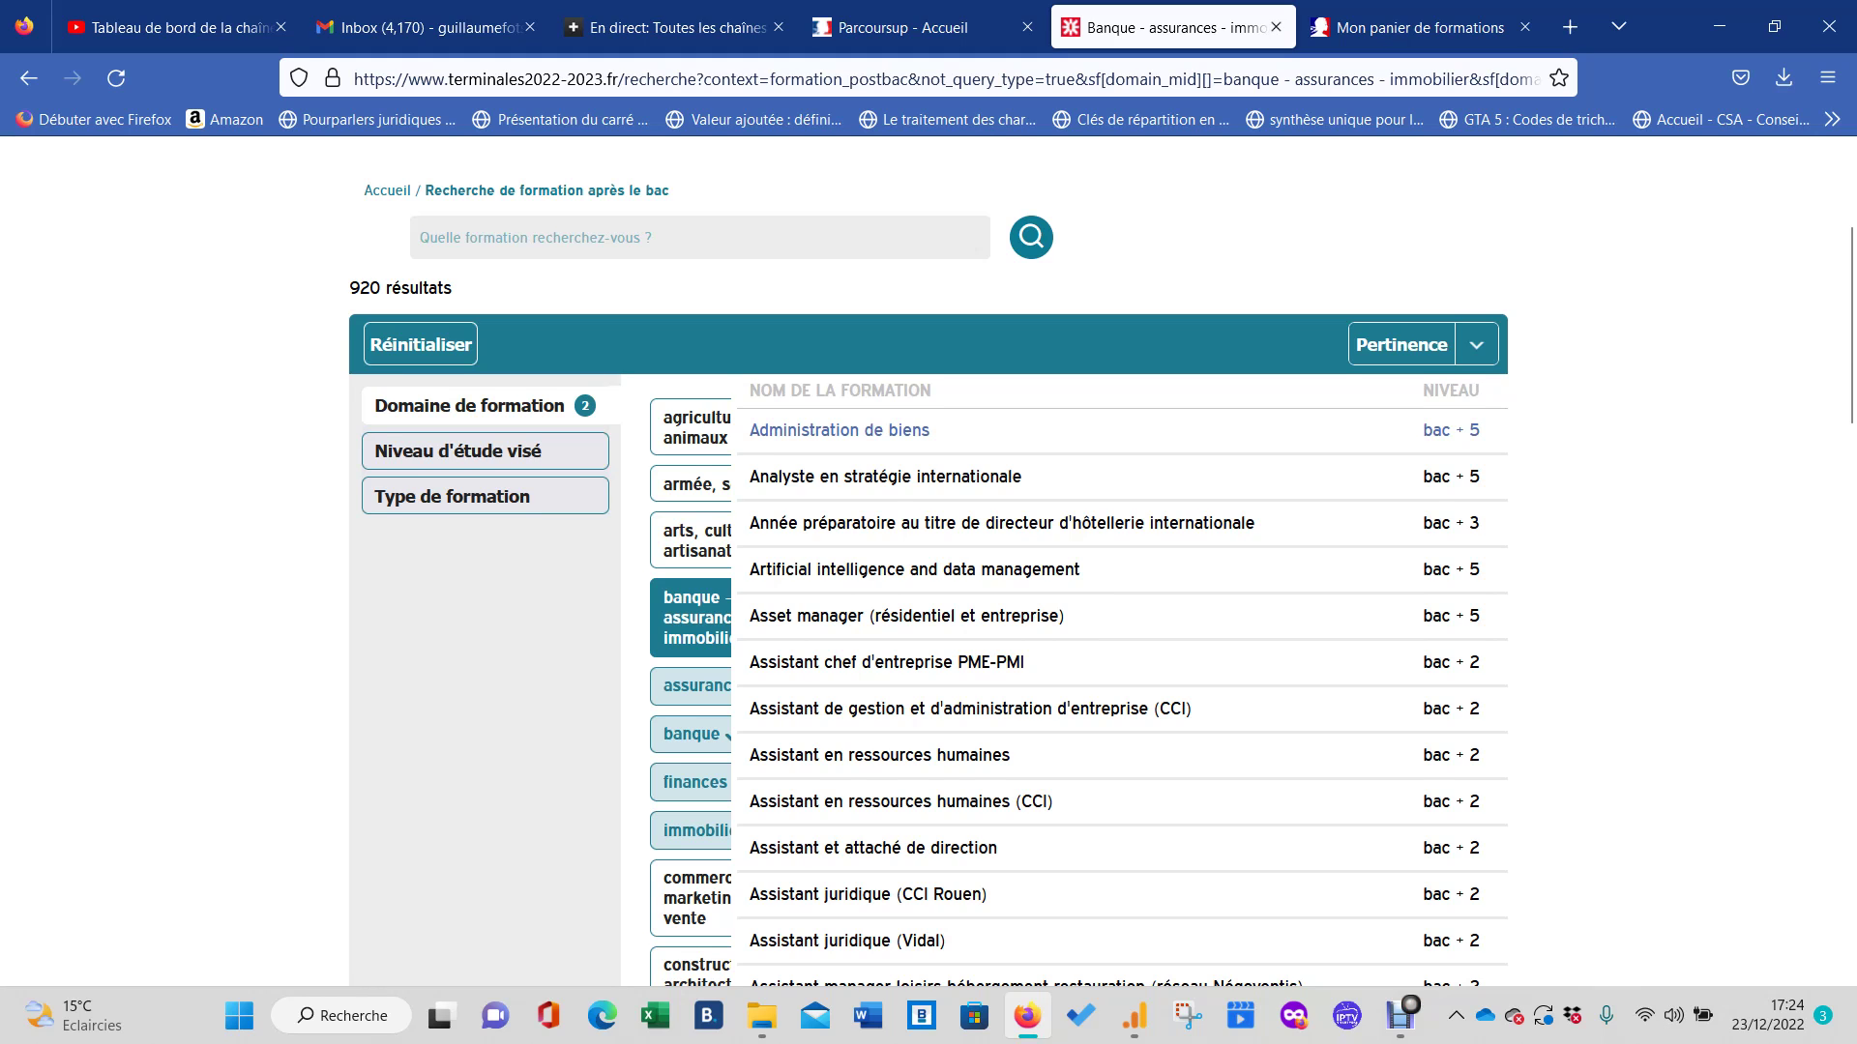
Browse the filtered trainings on the first results page and continue through the second page.
scroll(928, 492, "down", 7)
scroll(1121, 540, "down", 6)
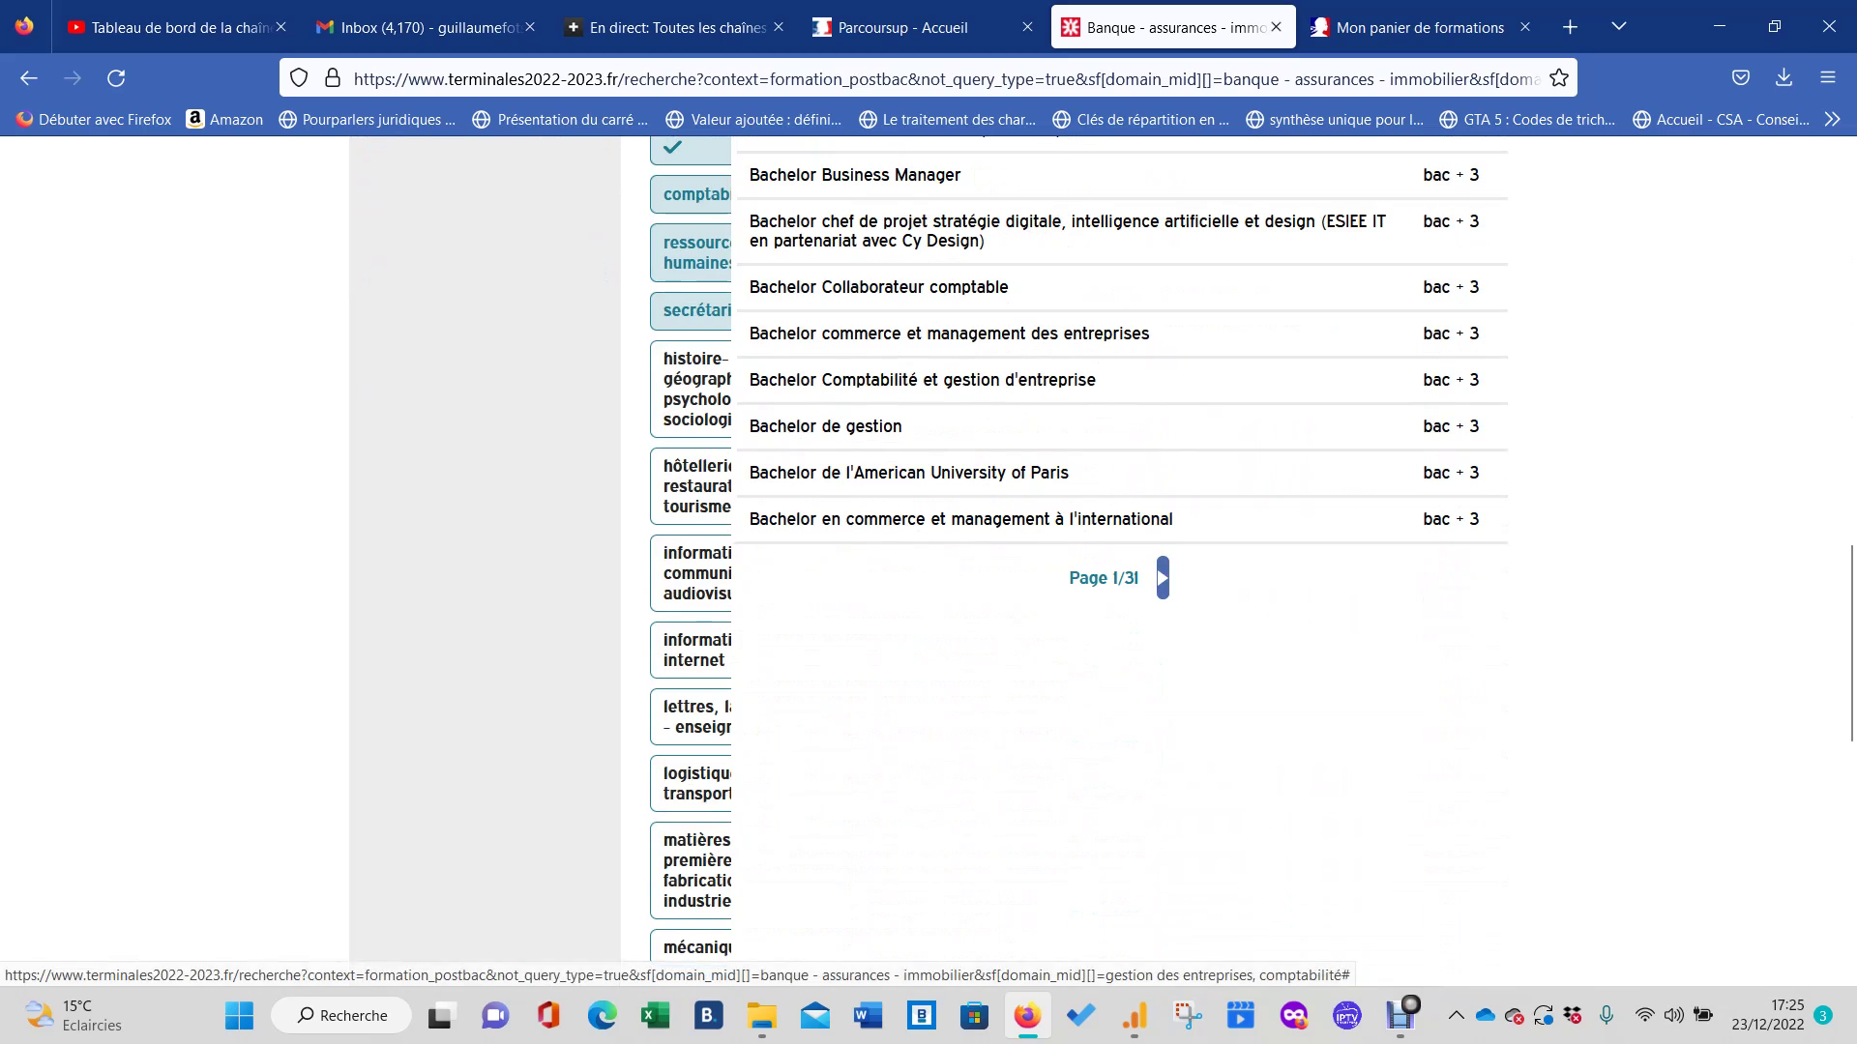
left_click(1163, 578)
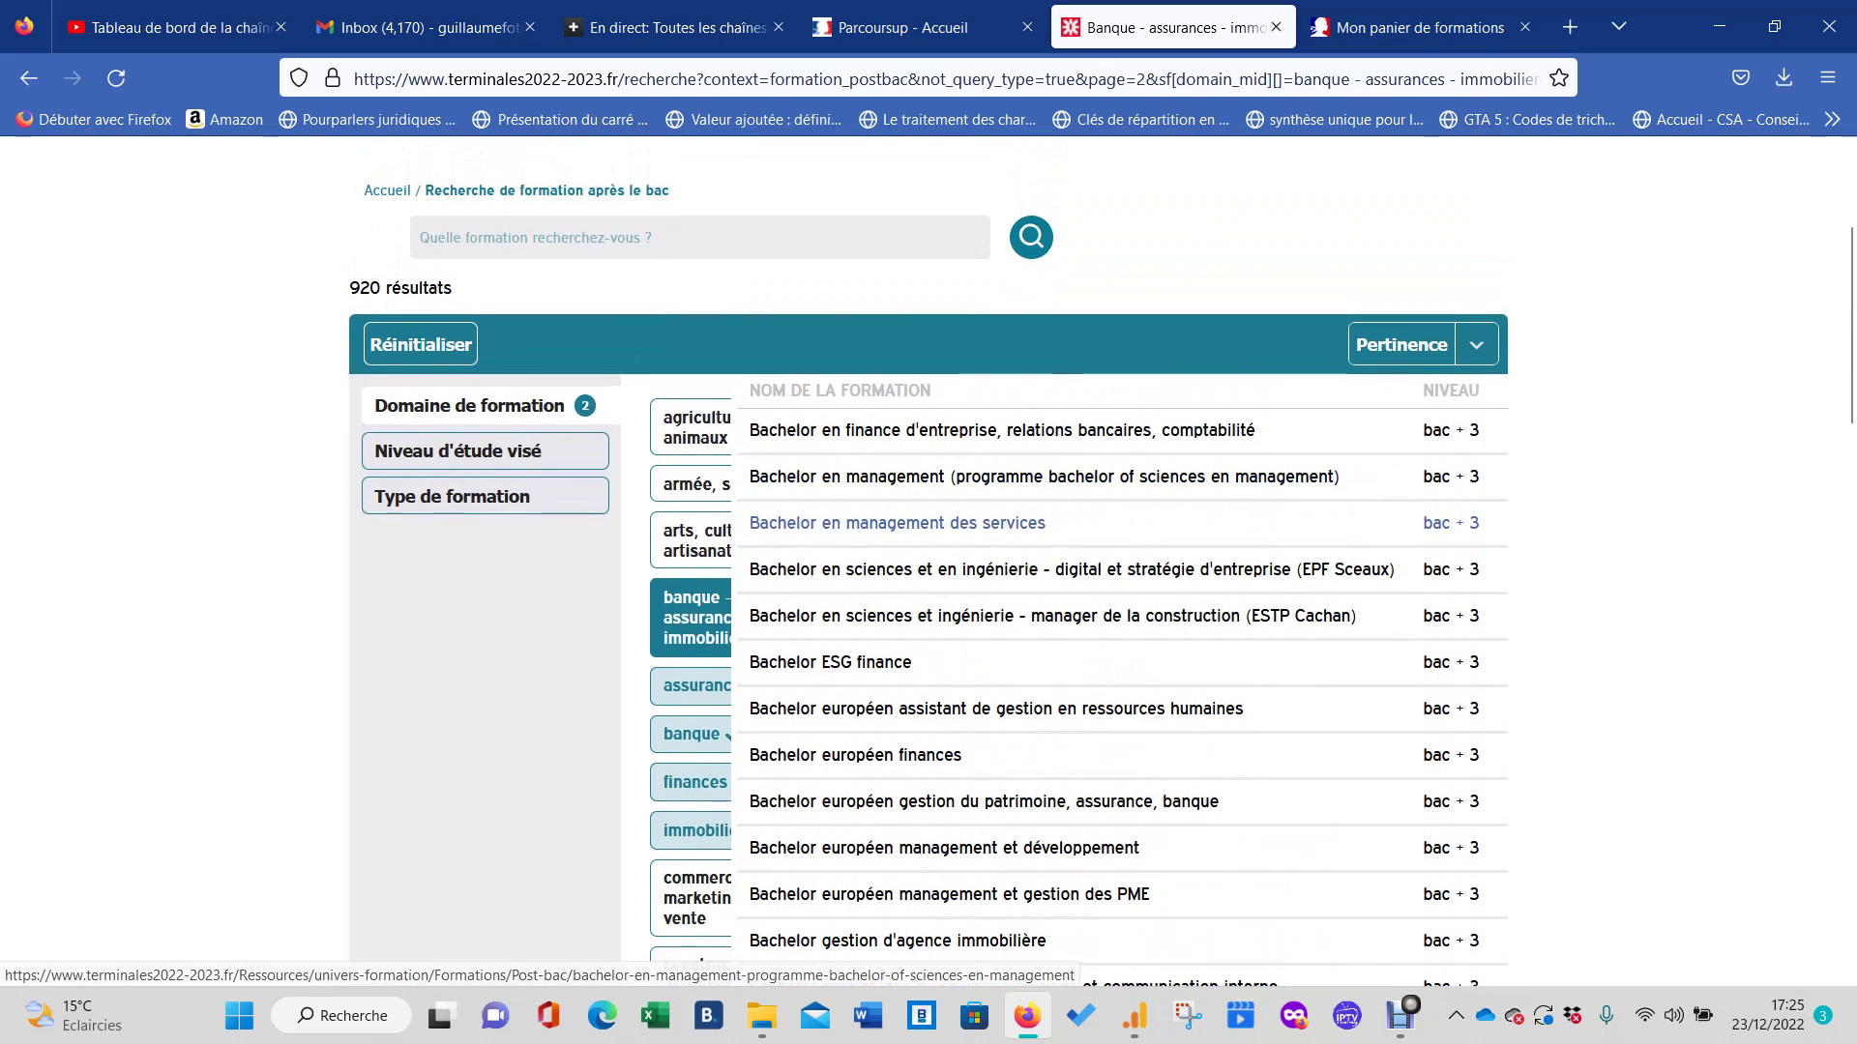
scroll(929, 484, "down", 8)
scroll(929, 454, "down", 4)
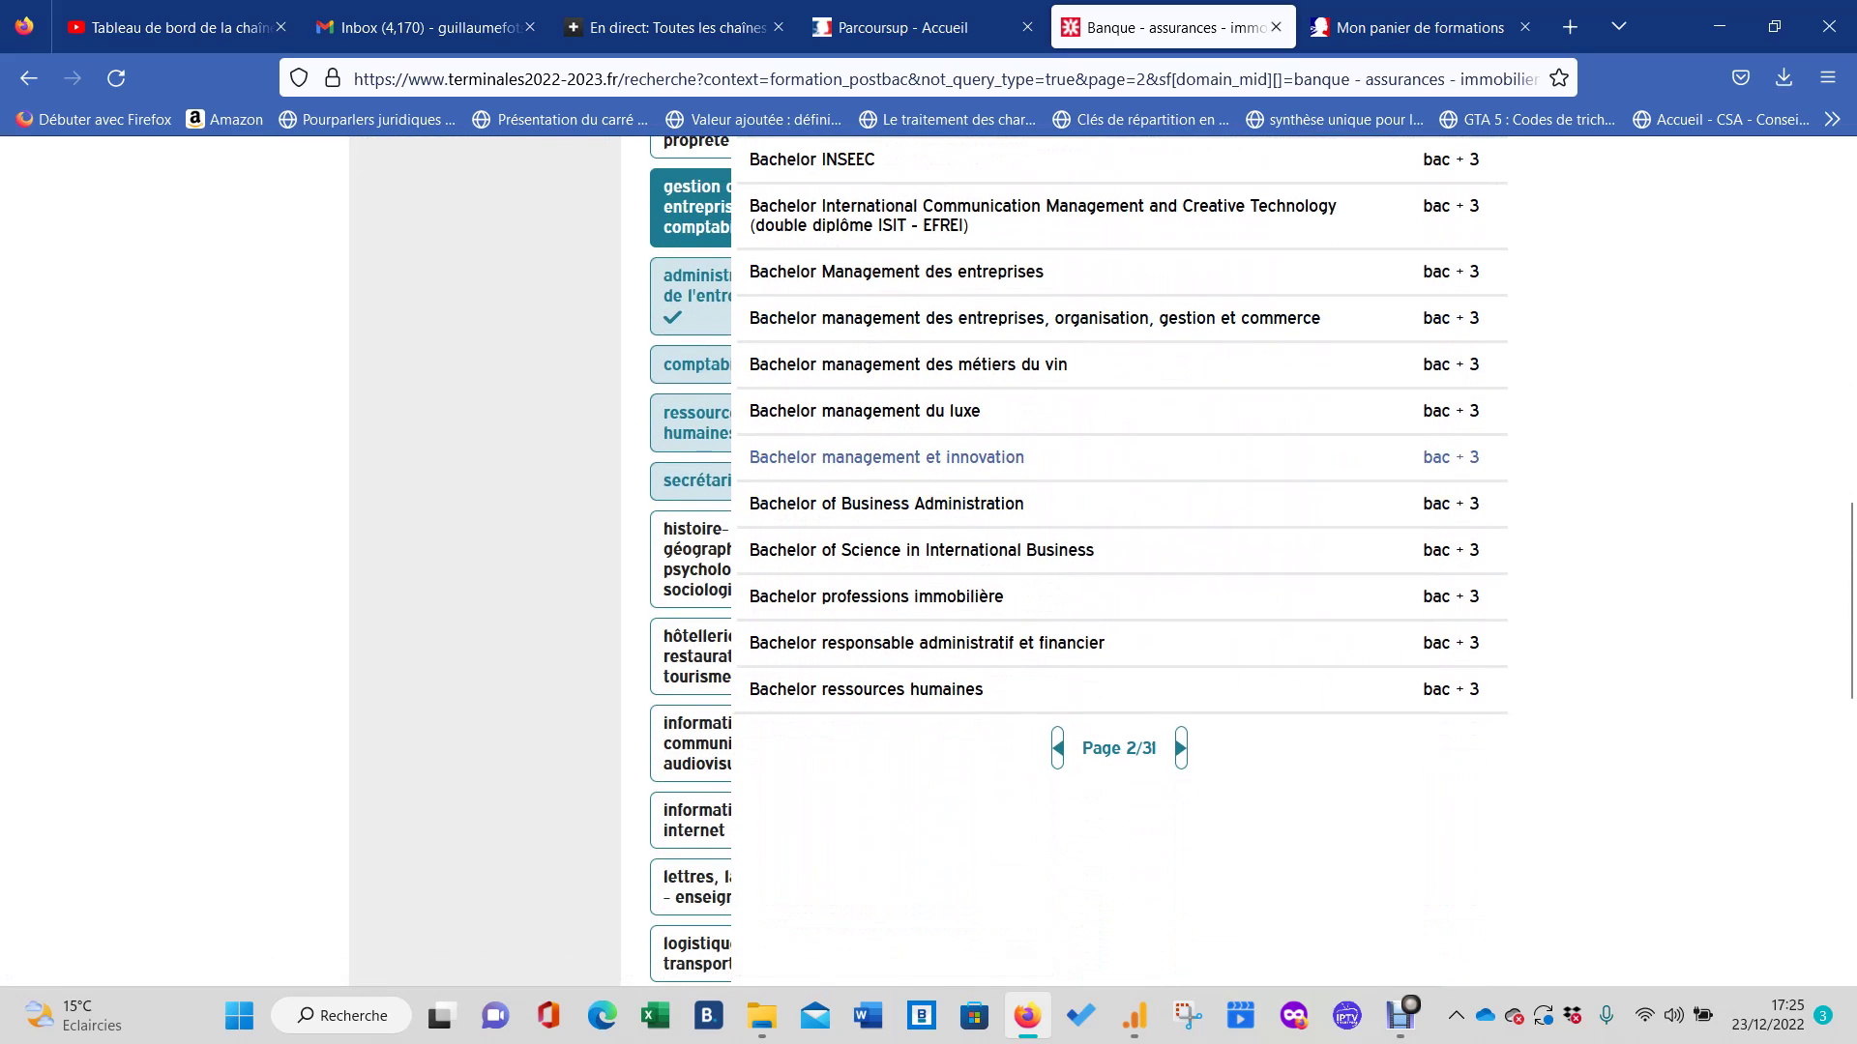
scroll(928, 461, "up", 7)
scroll(948, 677, "up", 2)
scroll(948, 580, "down", 6)
scroll(929, 542, "down", 5)
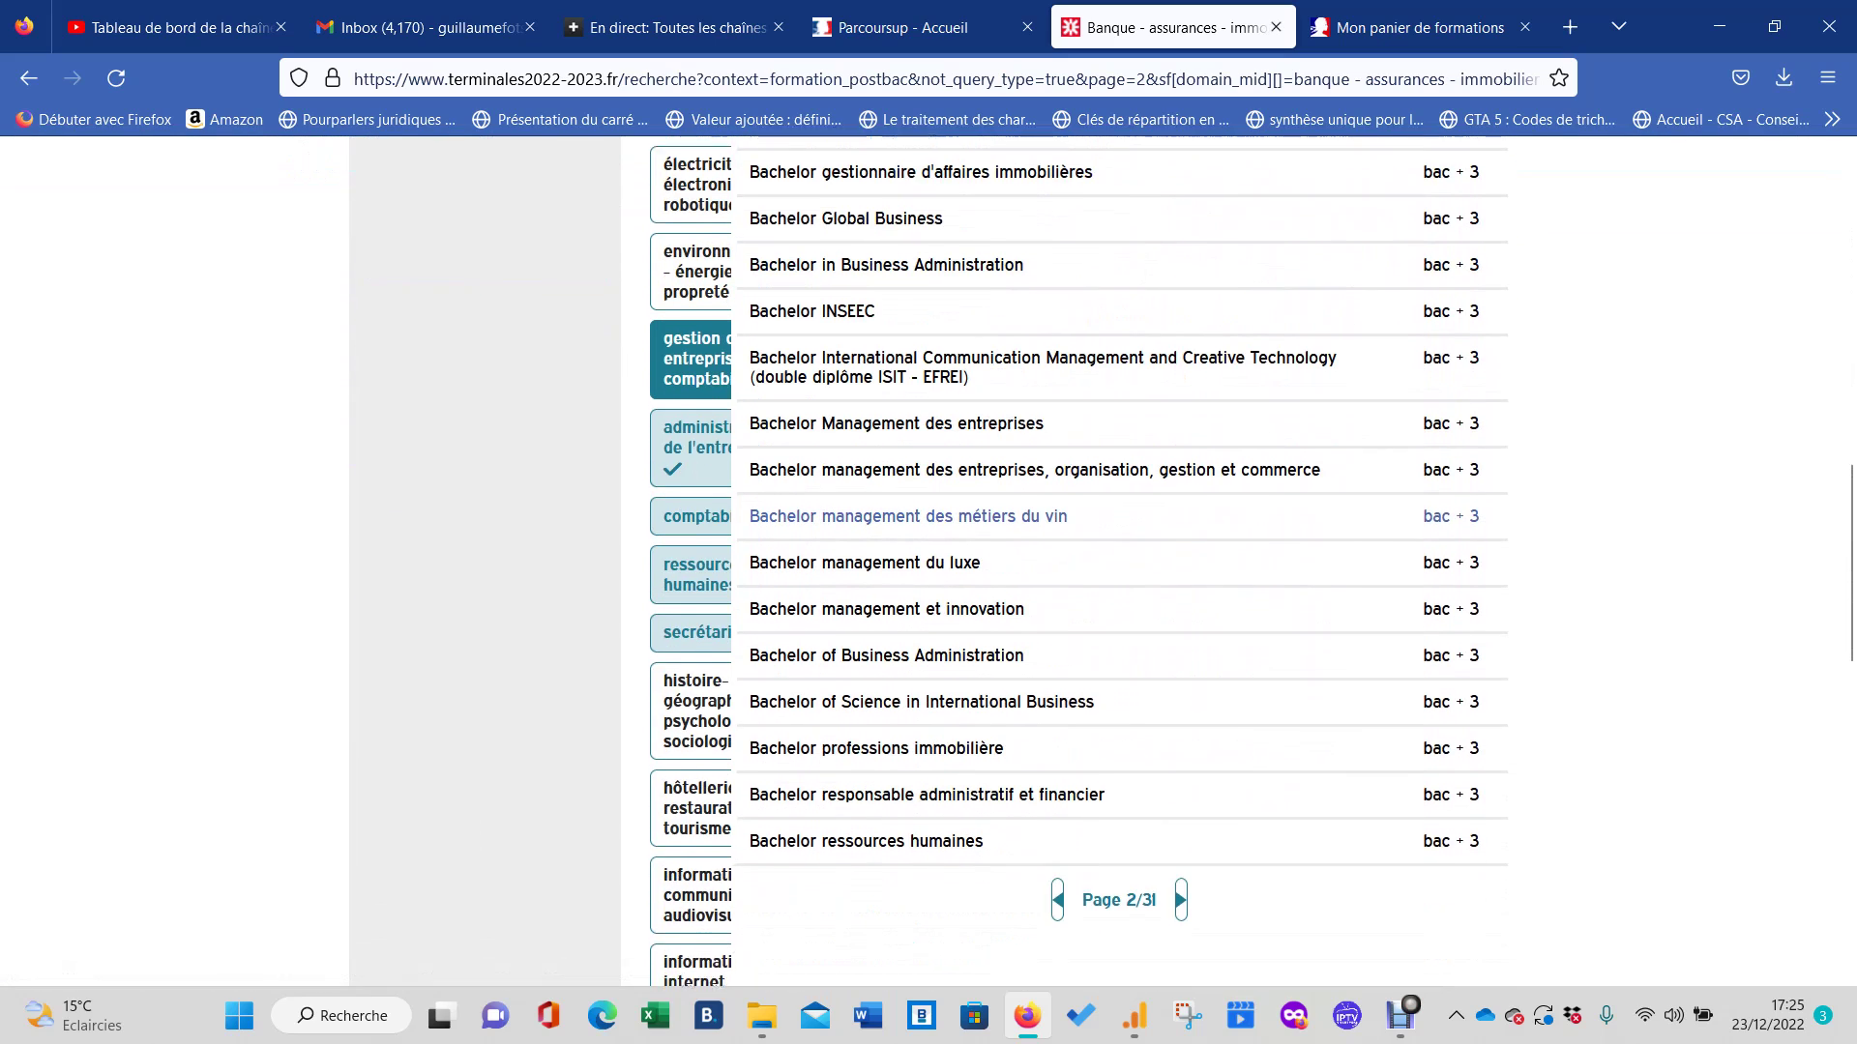
Return to the first results page and review its list of trainings.
left_click(1058, 748)
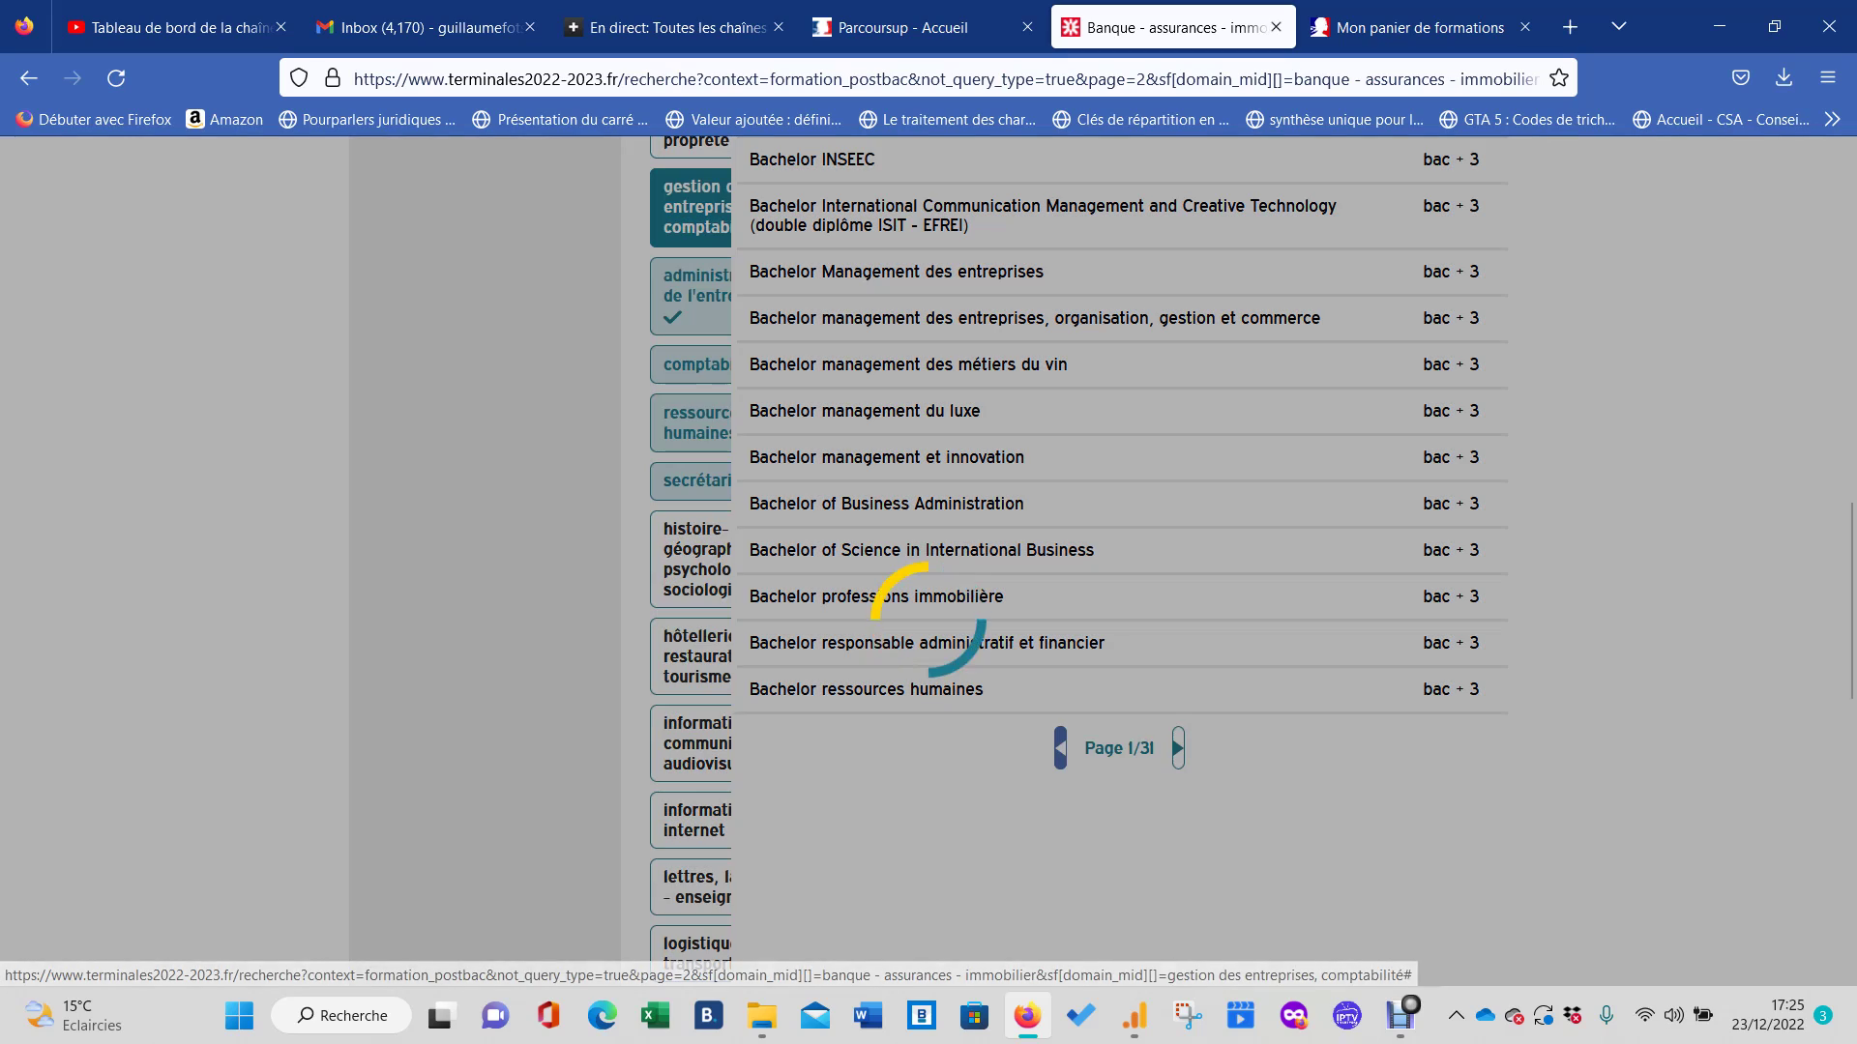
scroll(968, 406, "down", 7)
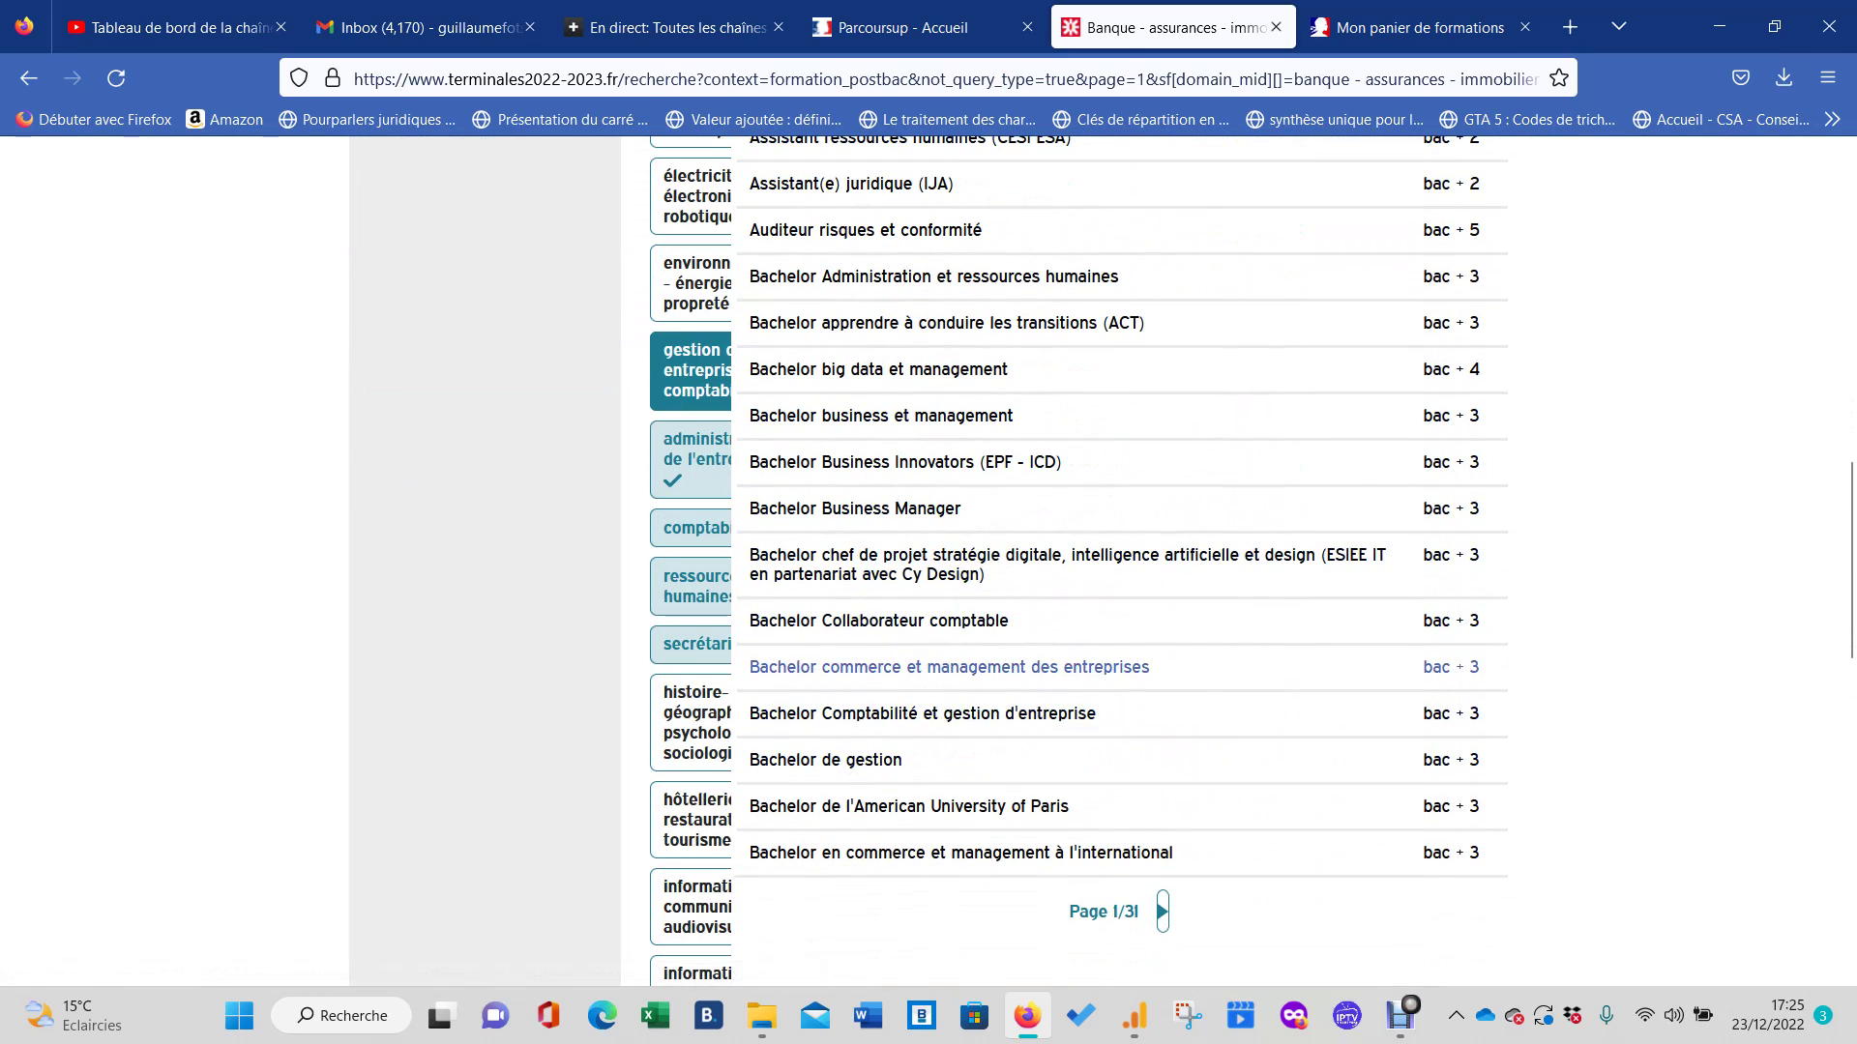
scroll(1079, 557, "up", 2)
scroll(1080, 557, "down", 5)
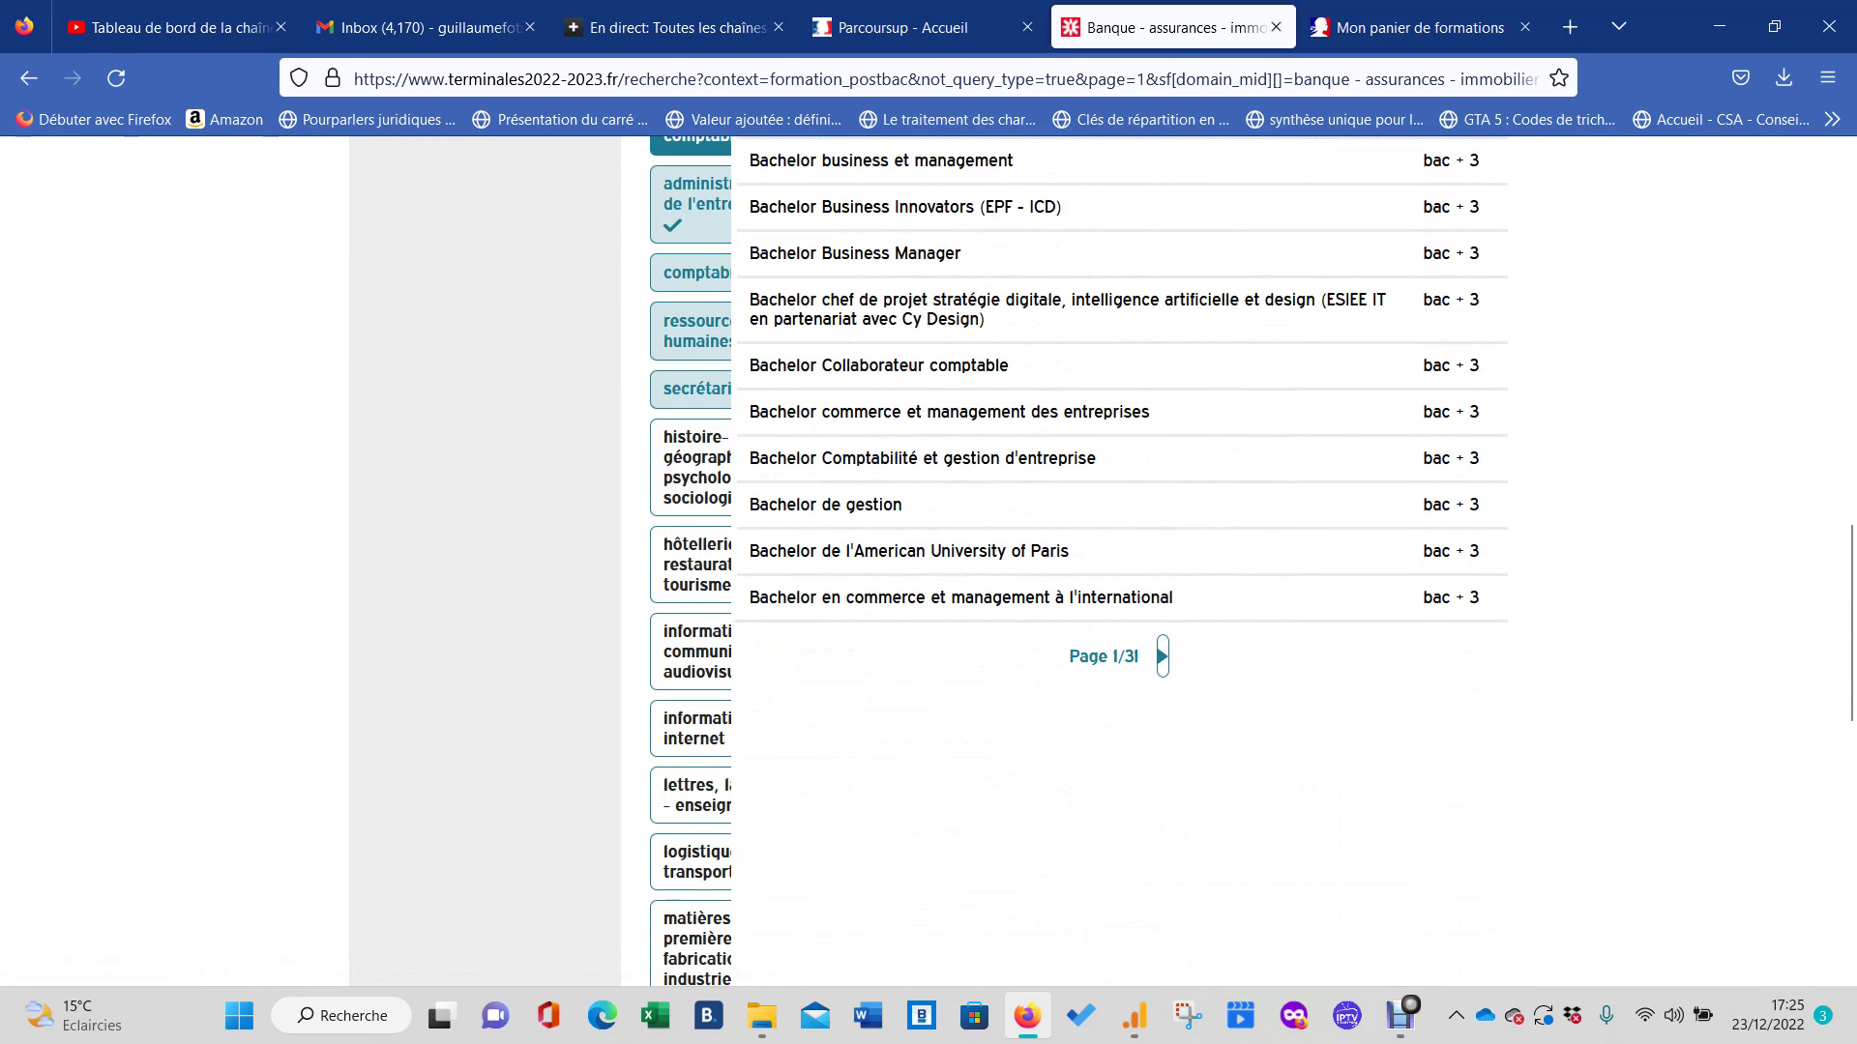
Advance to the second results page and look through its bachelor programmes.
left_click(1162, 656)
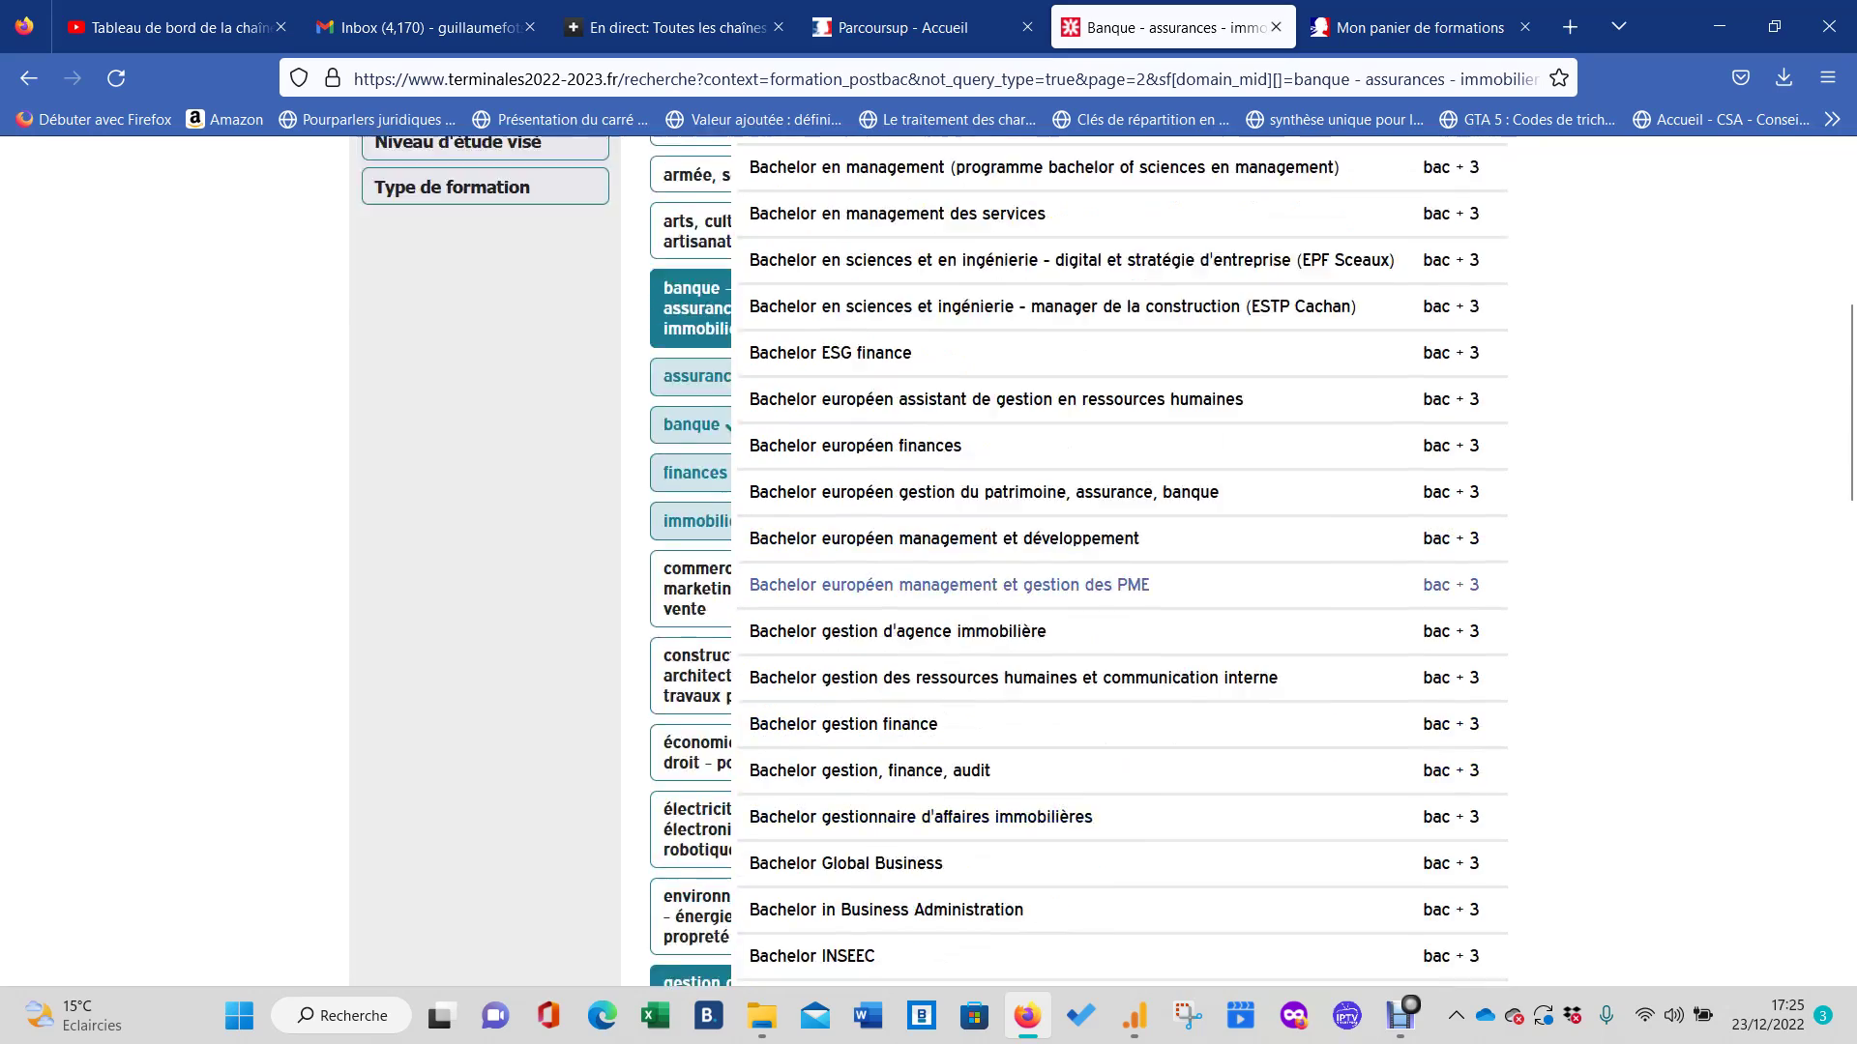
scroll(1079, 557, "up", 3)
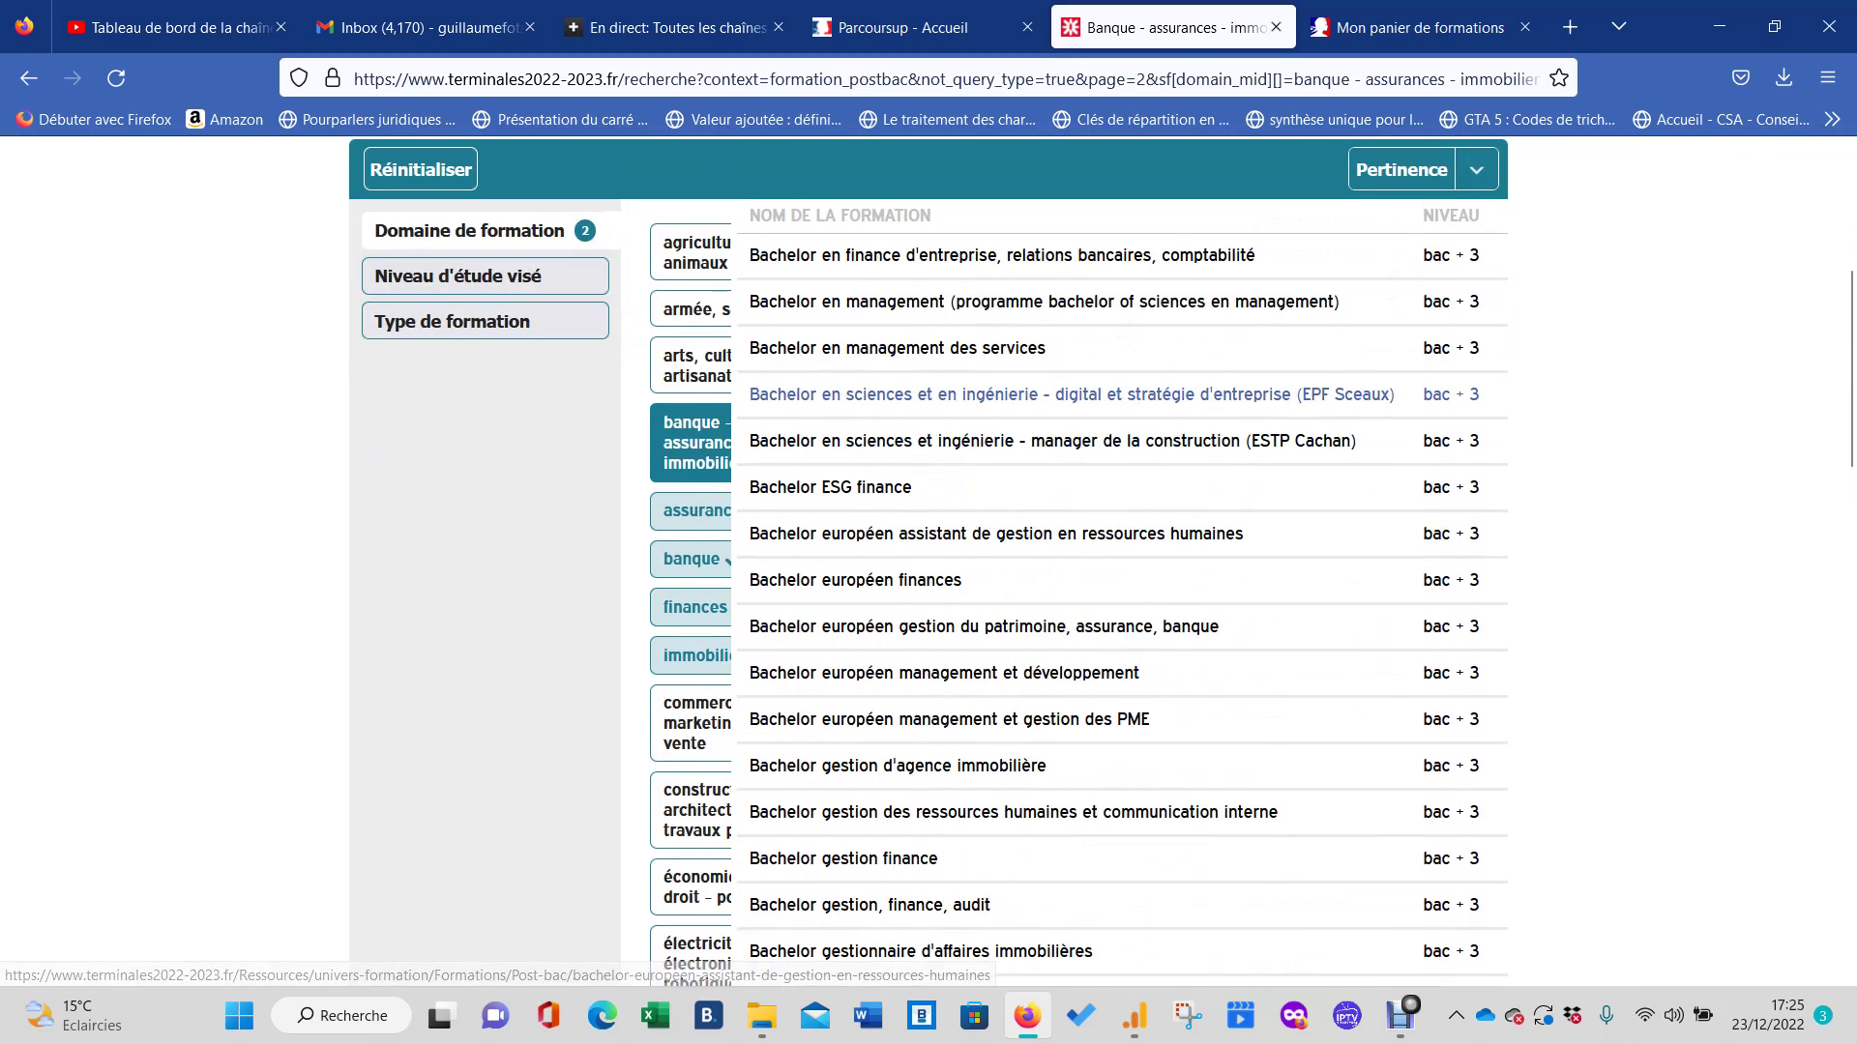
scroll(1079, 557, "down", 2)
scroll(1079, 558, "down", 5)
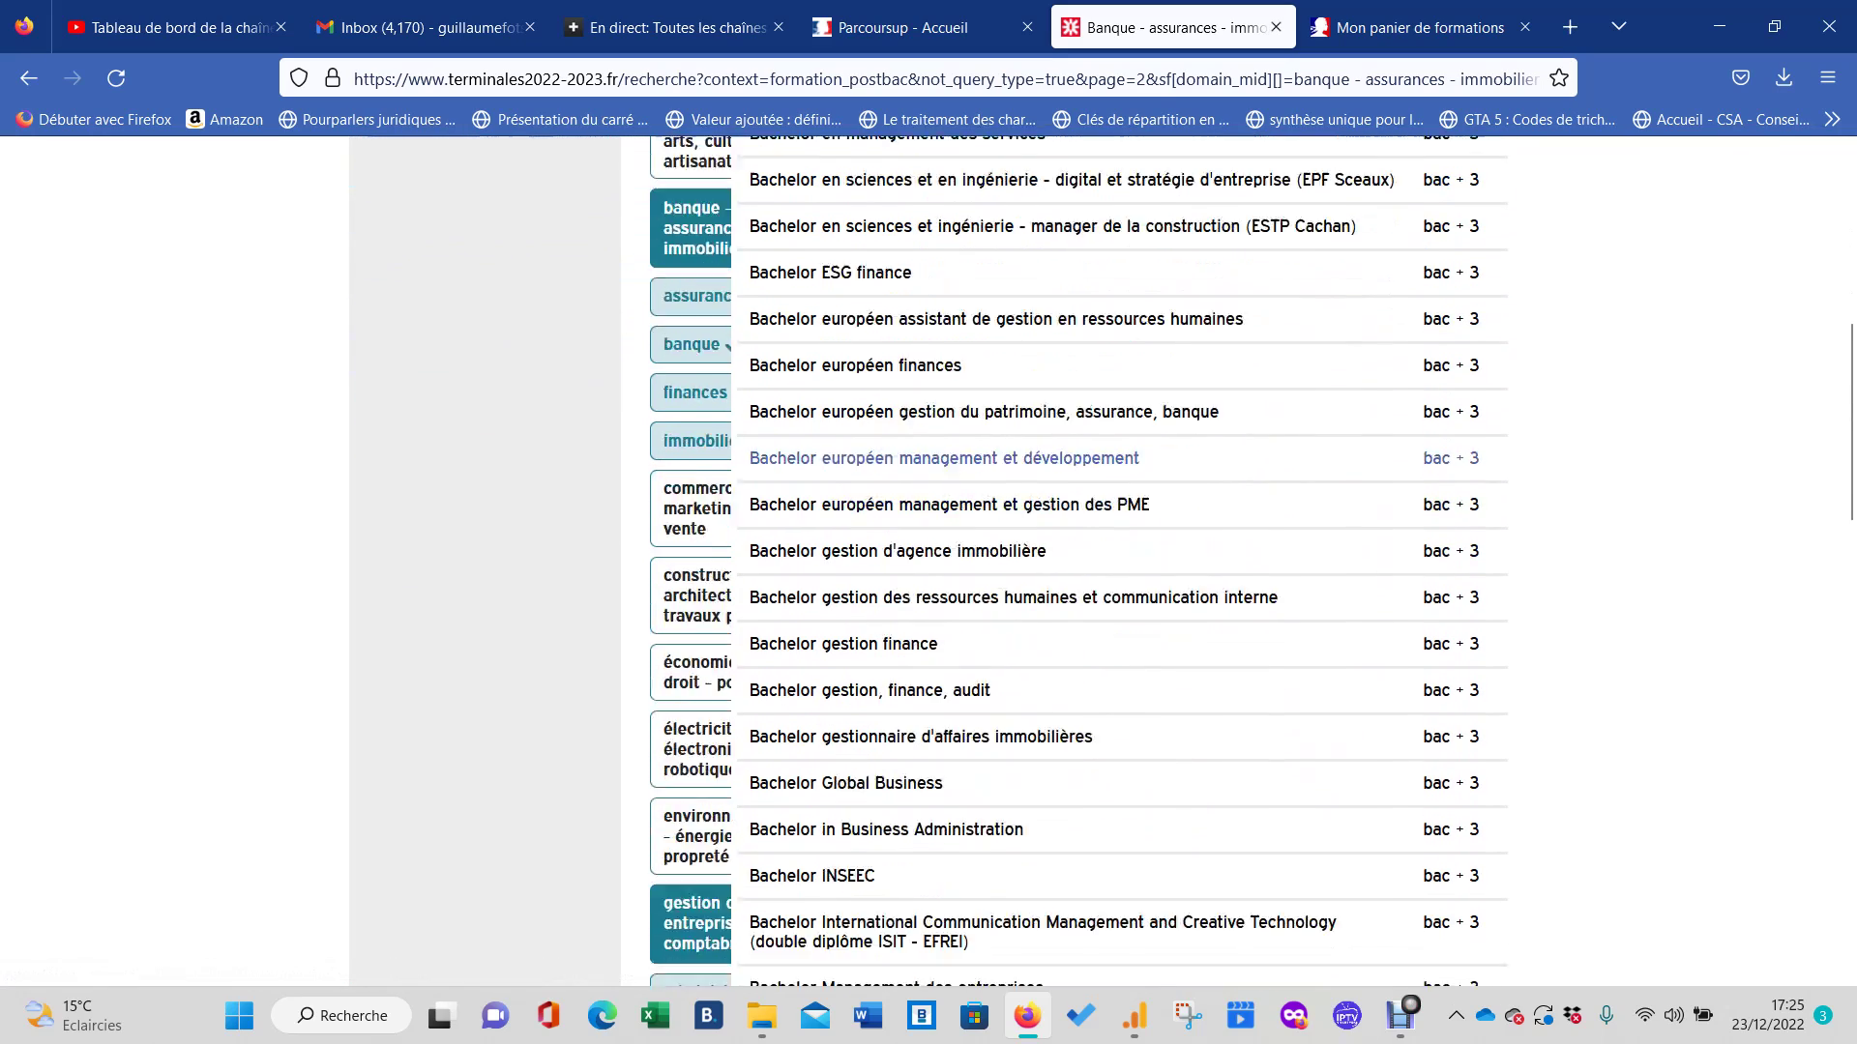
scroll(1079, 567, "down", 5)
scroll(1080, 491, "up", 3)
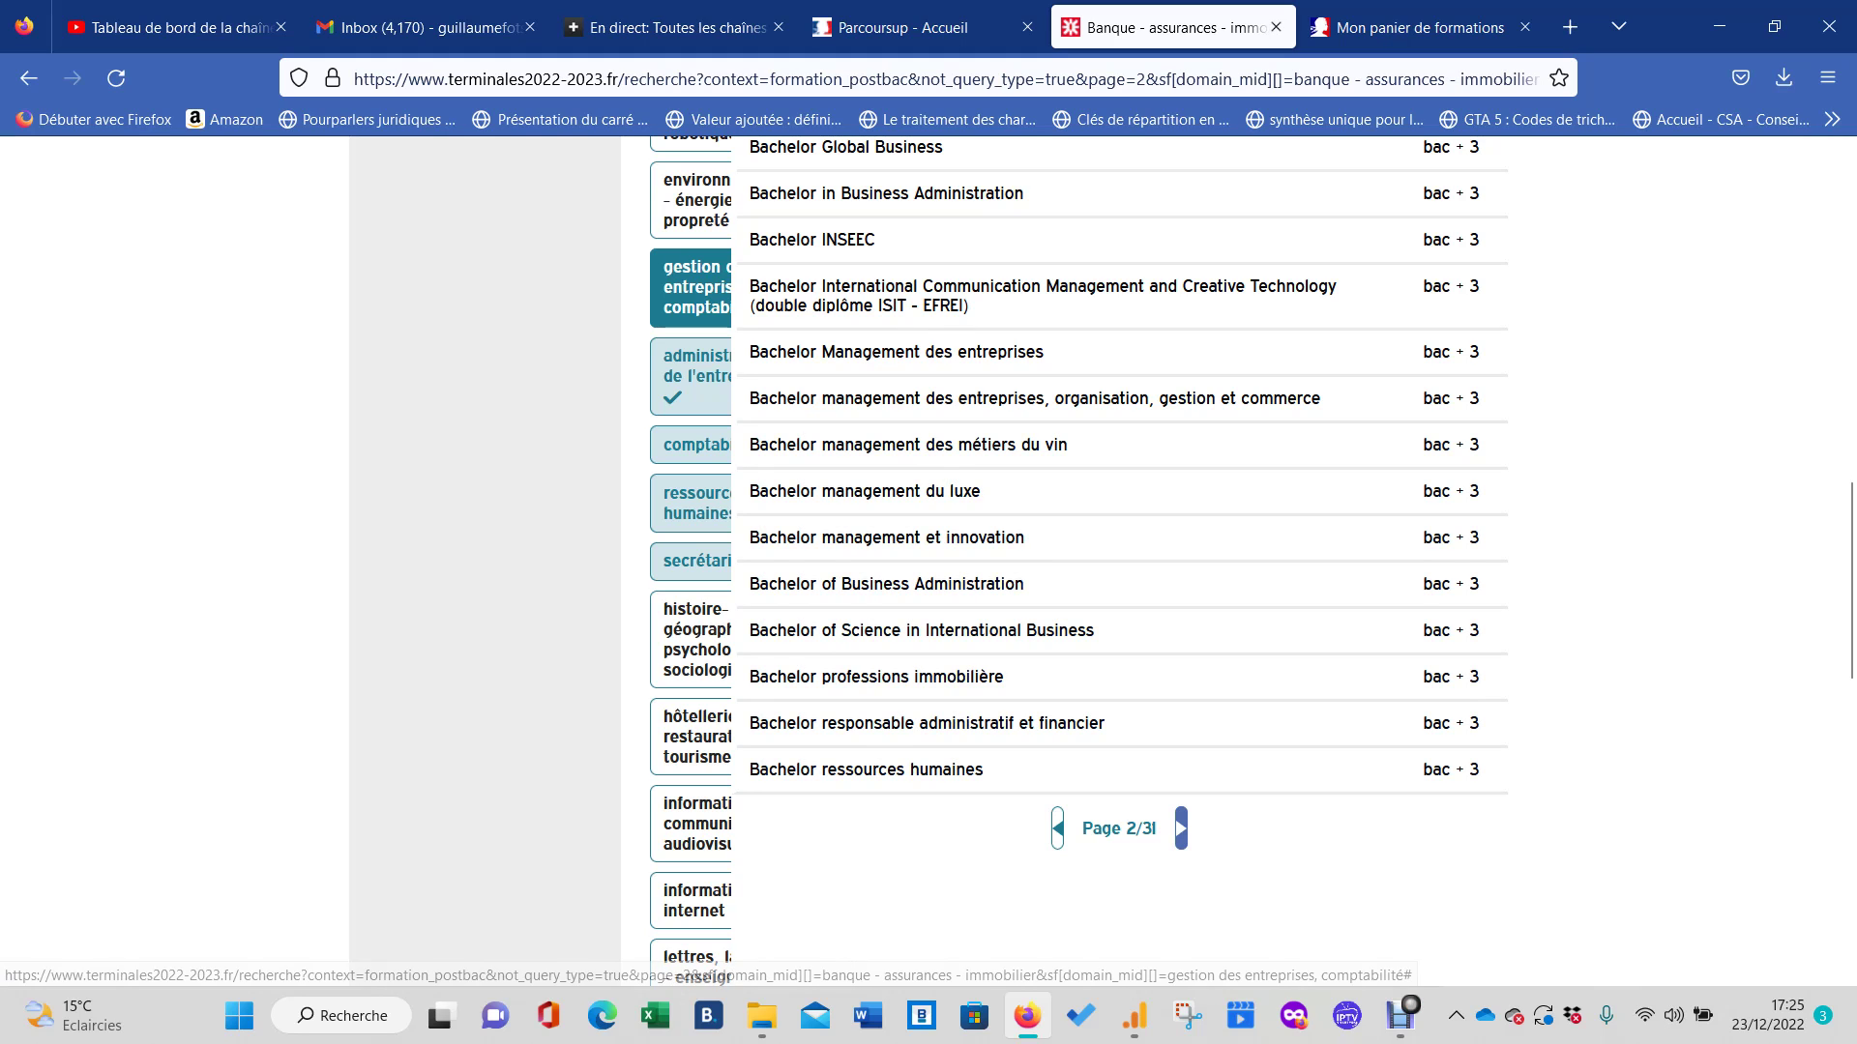
Open the "BTS comptabilité et gestion" sheet from the third results page and read its admissions, further studies and graduate outcomes.
left_click(1180, 829)
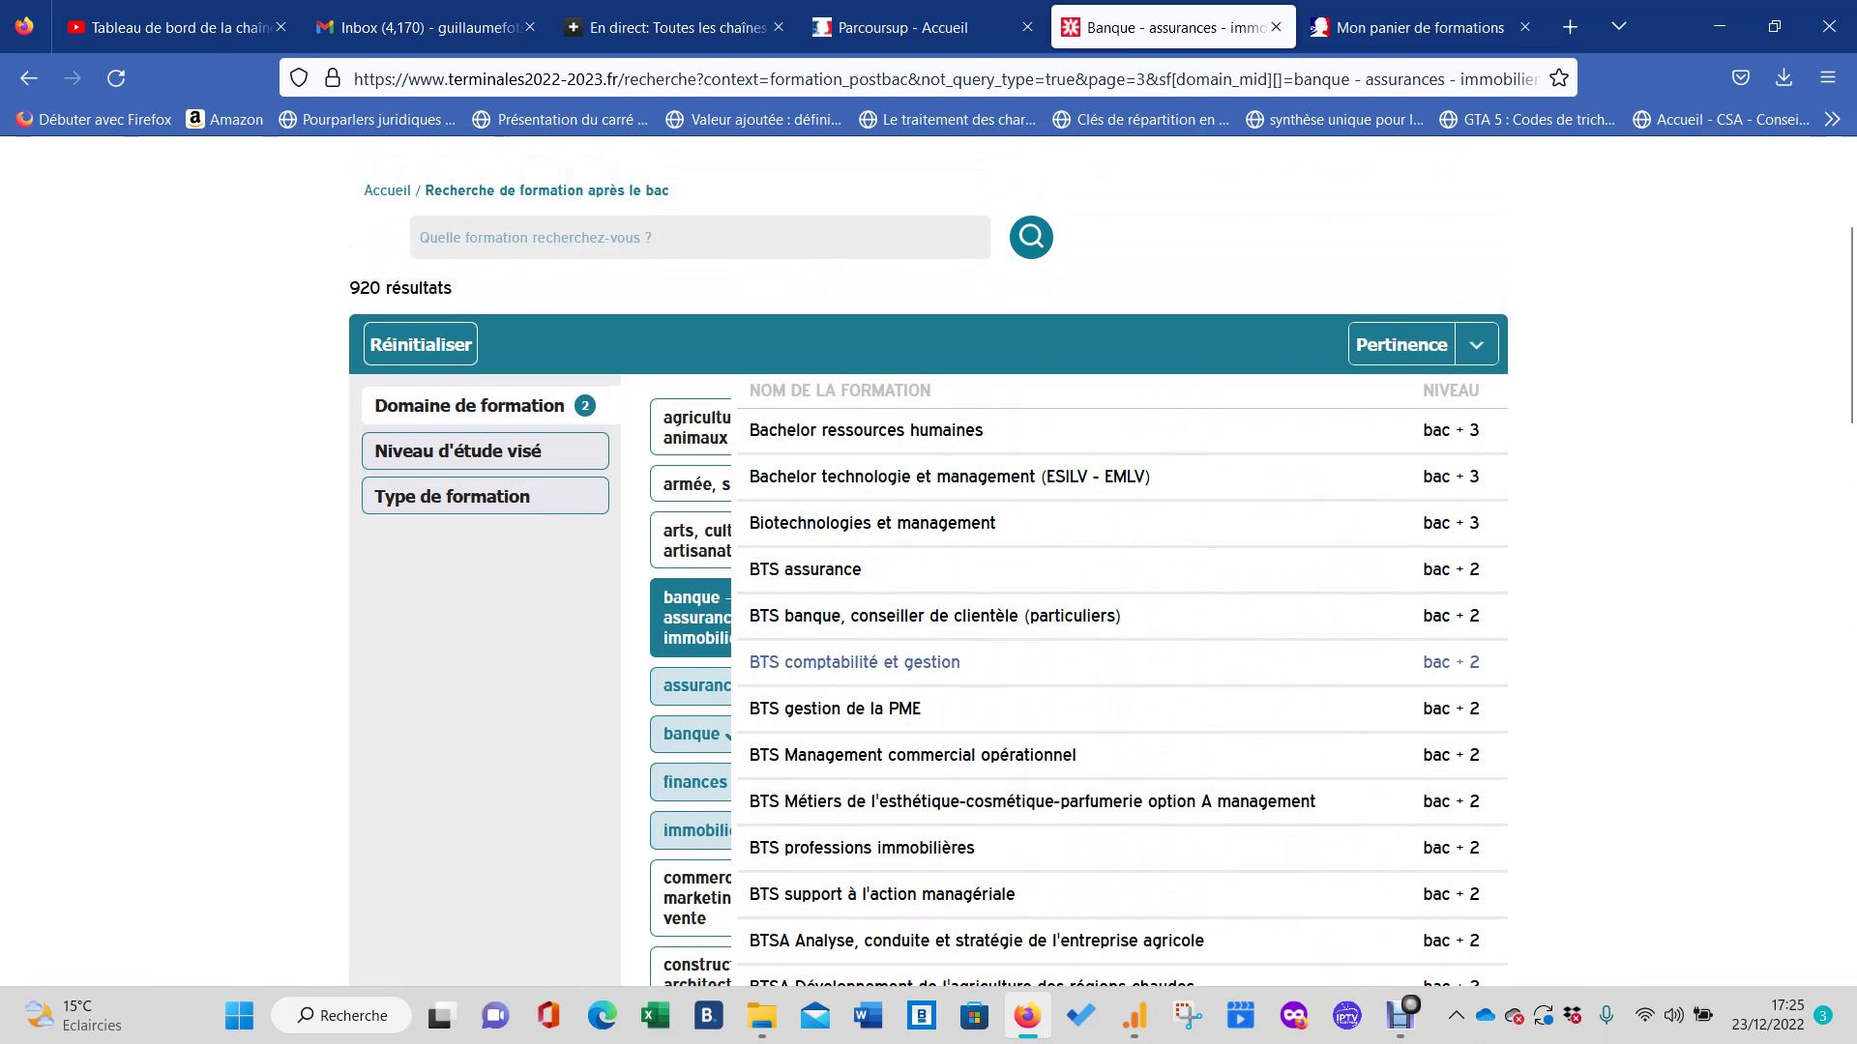
left_click(854, 662)
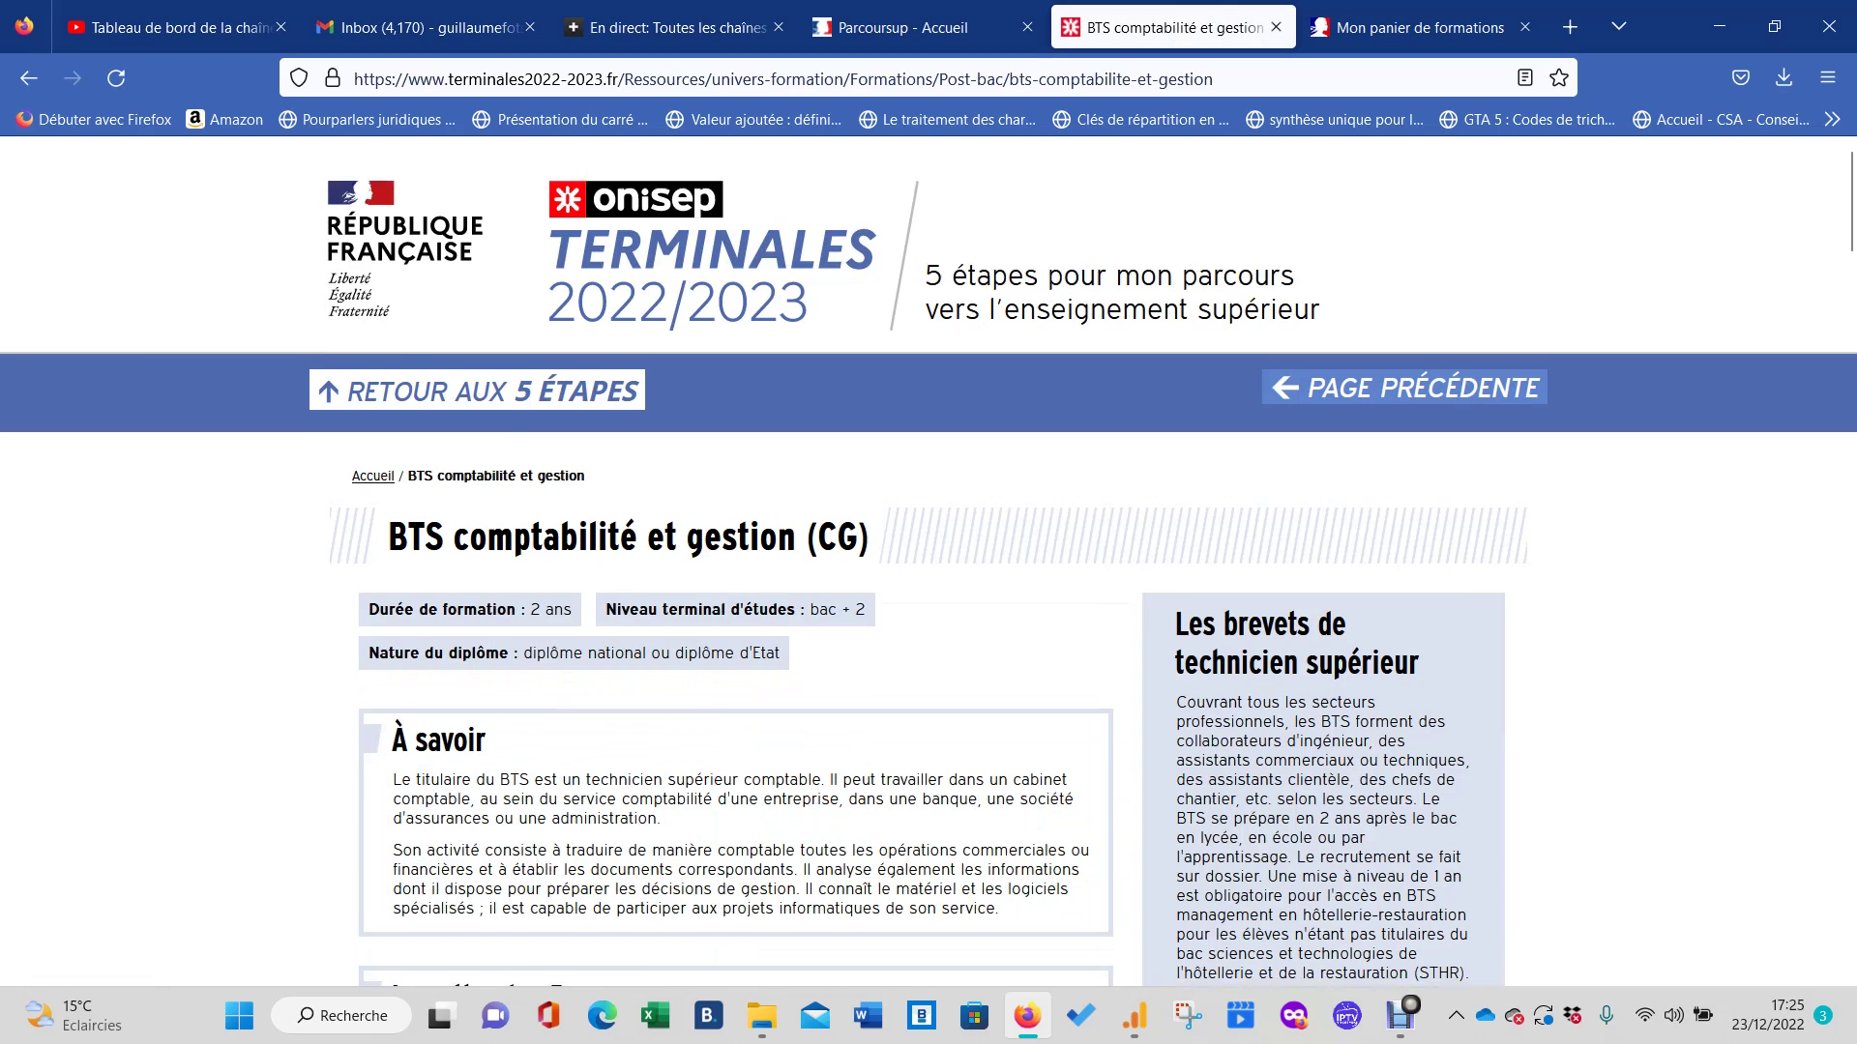
scroll(736, 560, "down", 9)
scroll(736, 561, "down", 6)
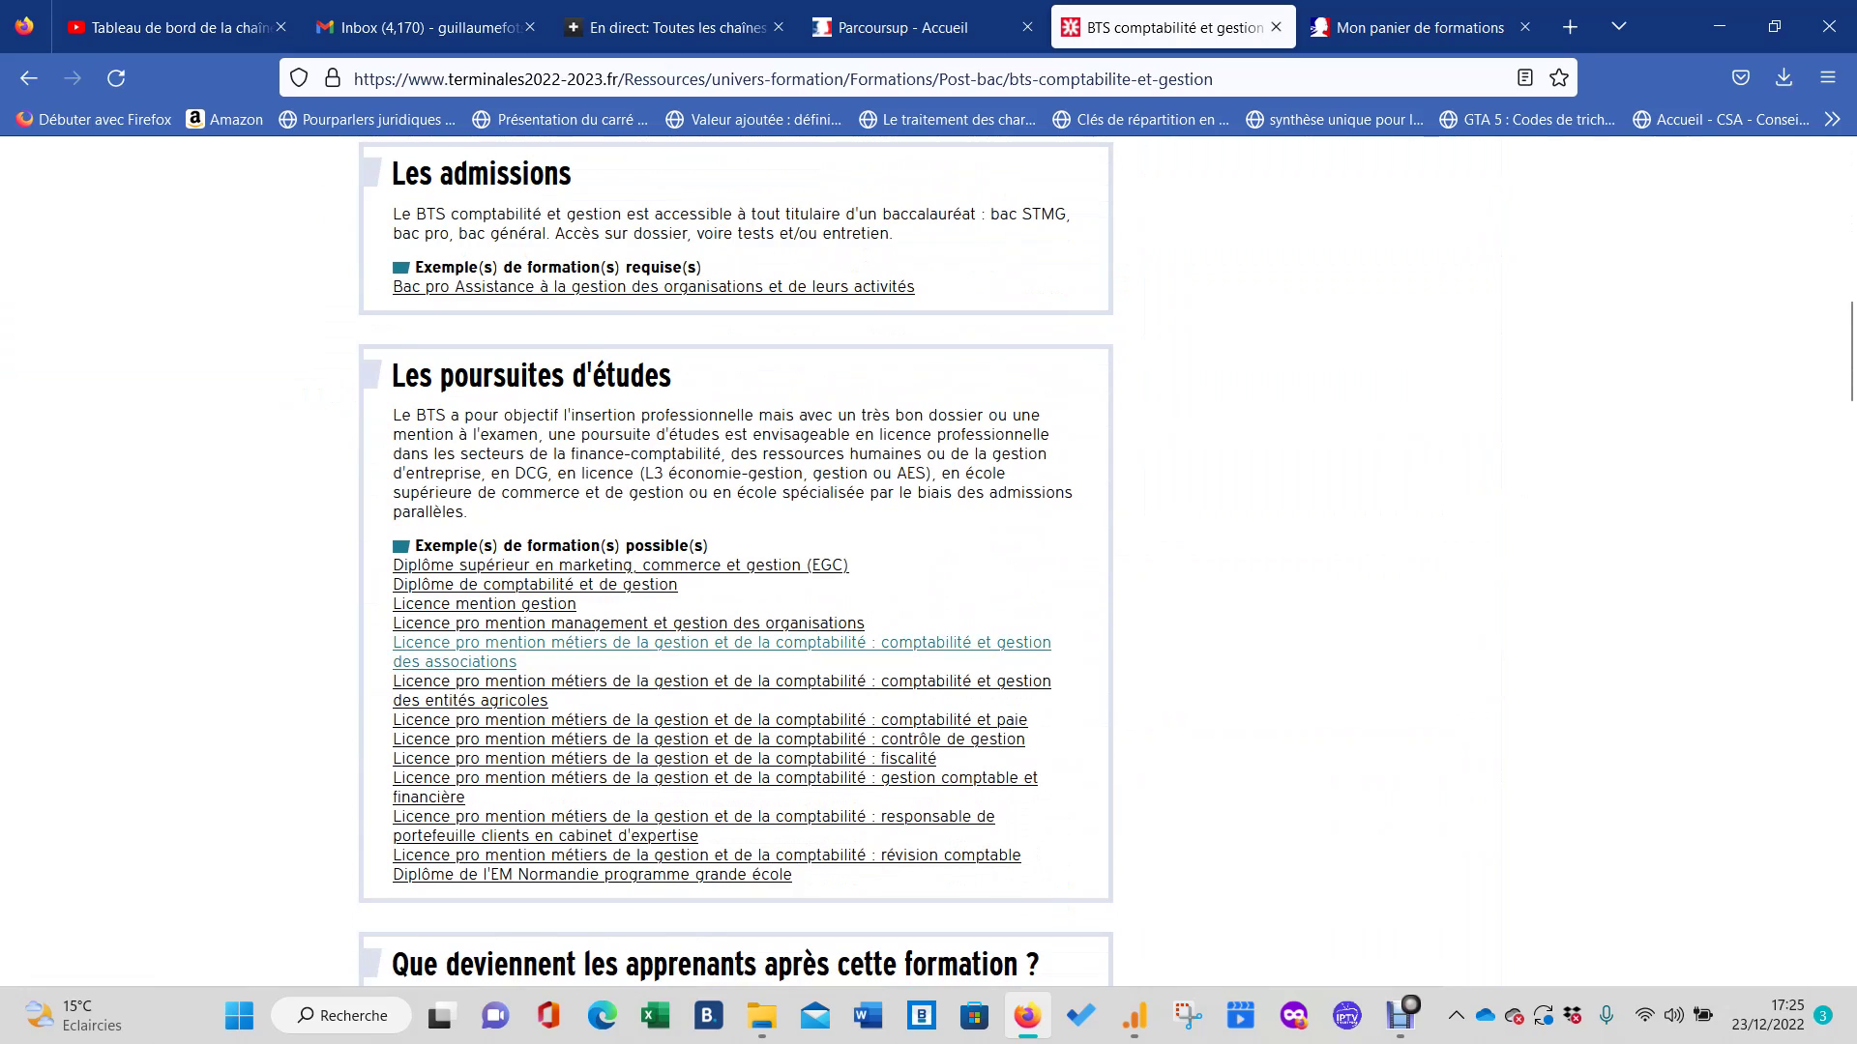
scroll(735, 378, "down", 12)
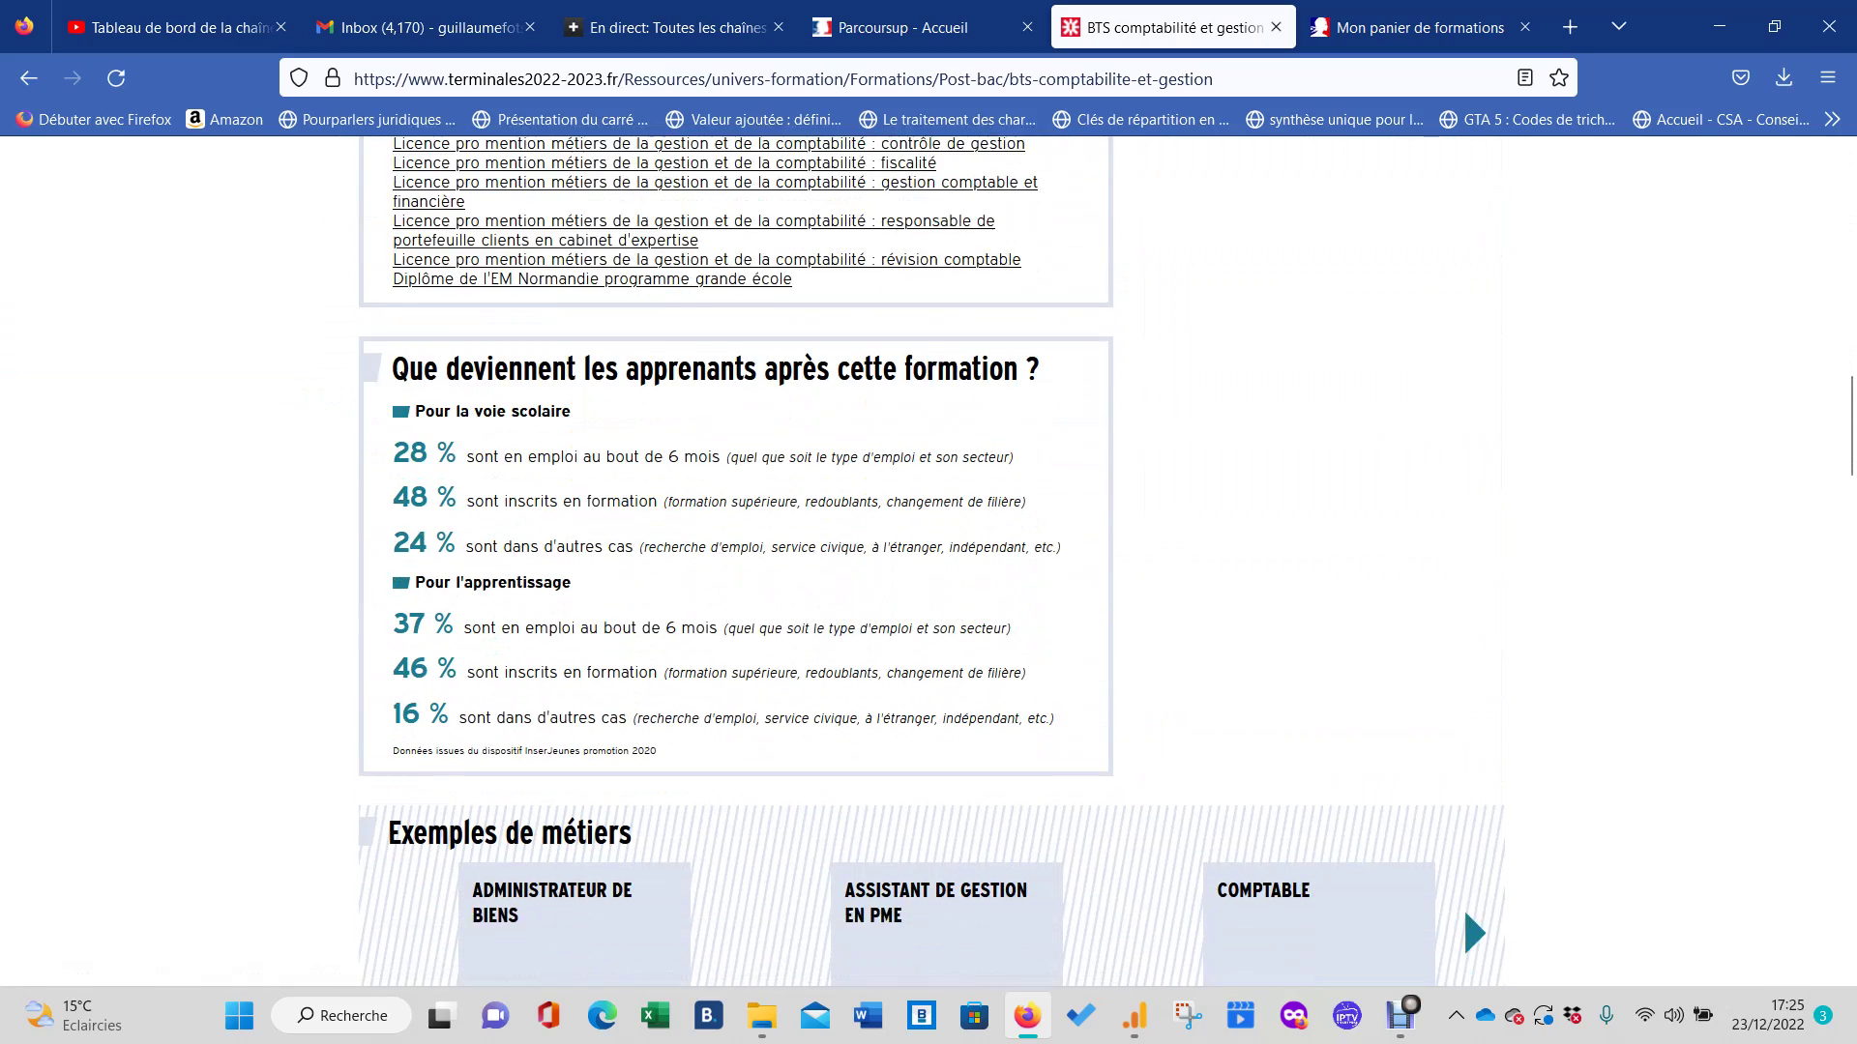
Browse the first page of institutions offering the BTS comptabilité et gestion, with their towns and postal codes.
scroll(929, 561, "down", 4)
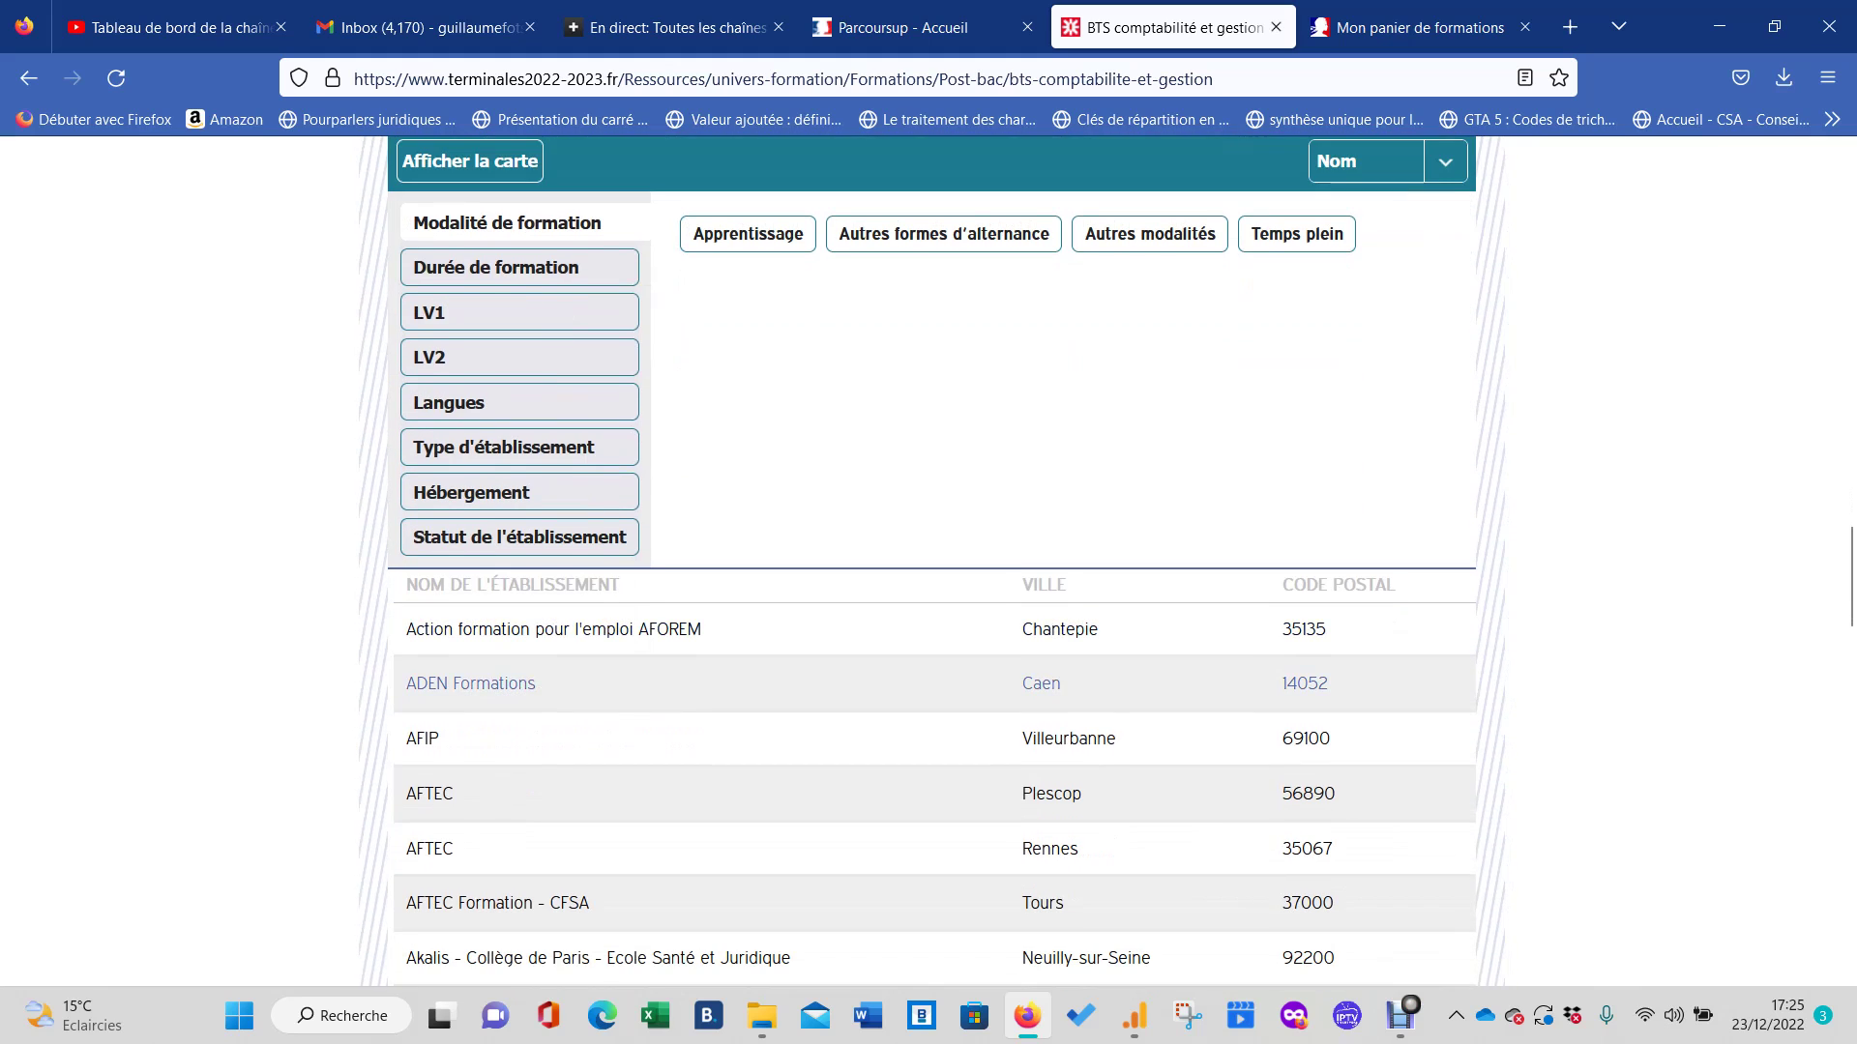
scroll(929, 455, "down", 2)
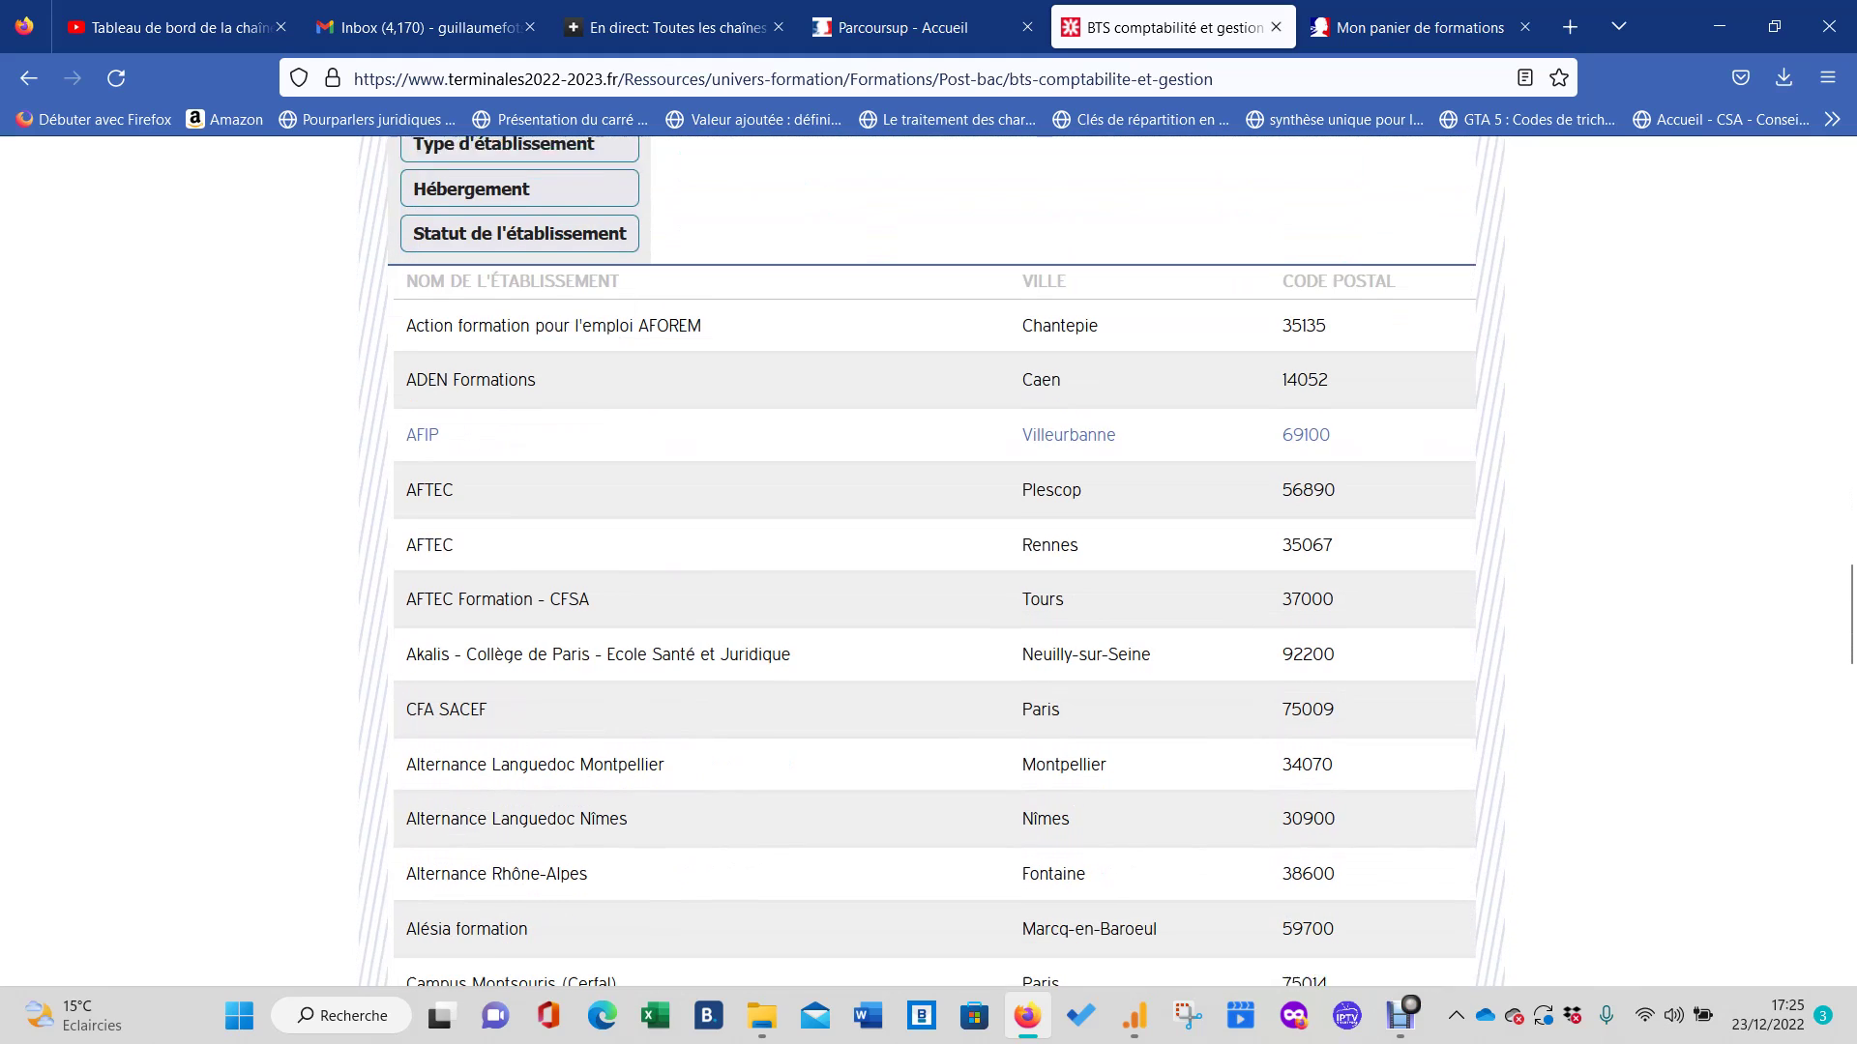
scroll(929, 474, "down", 9)
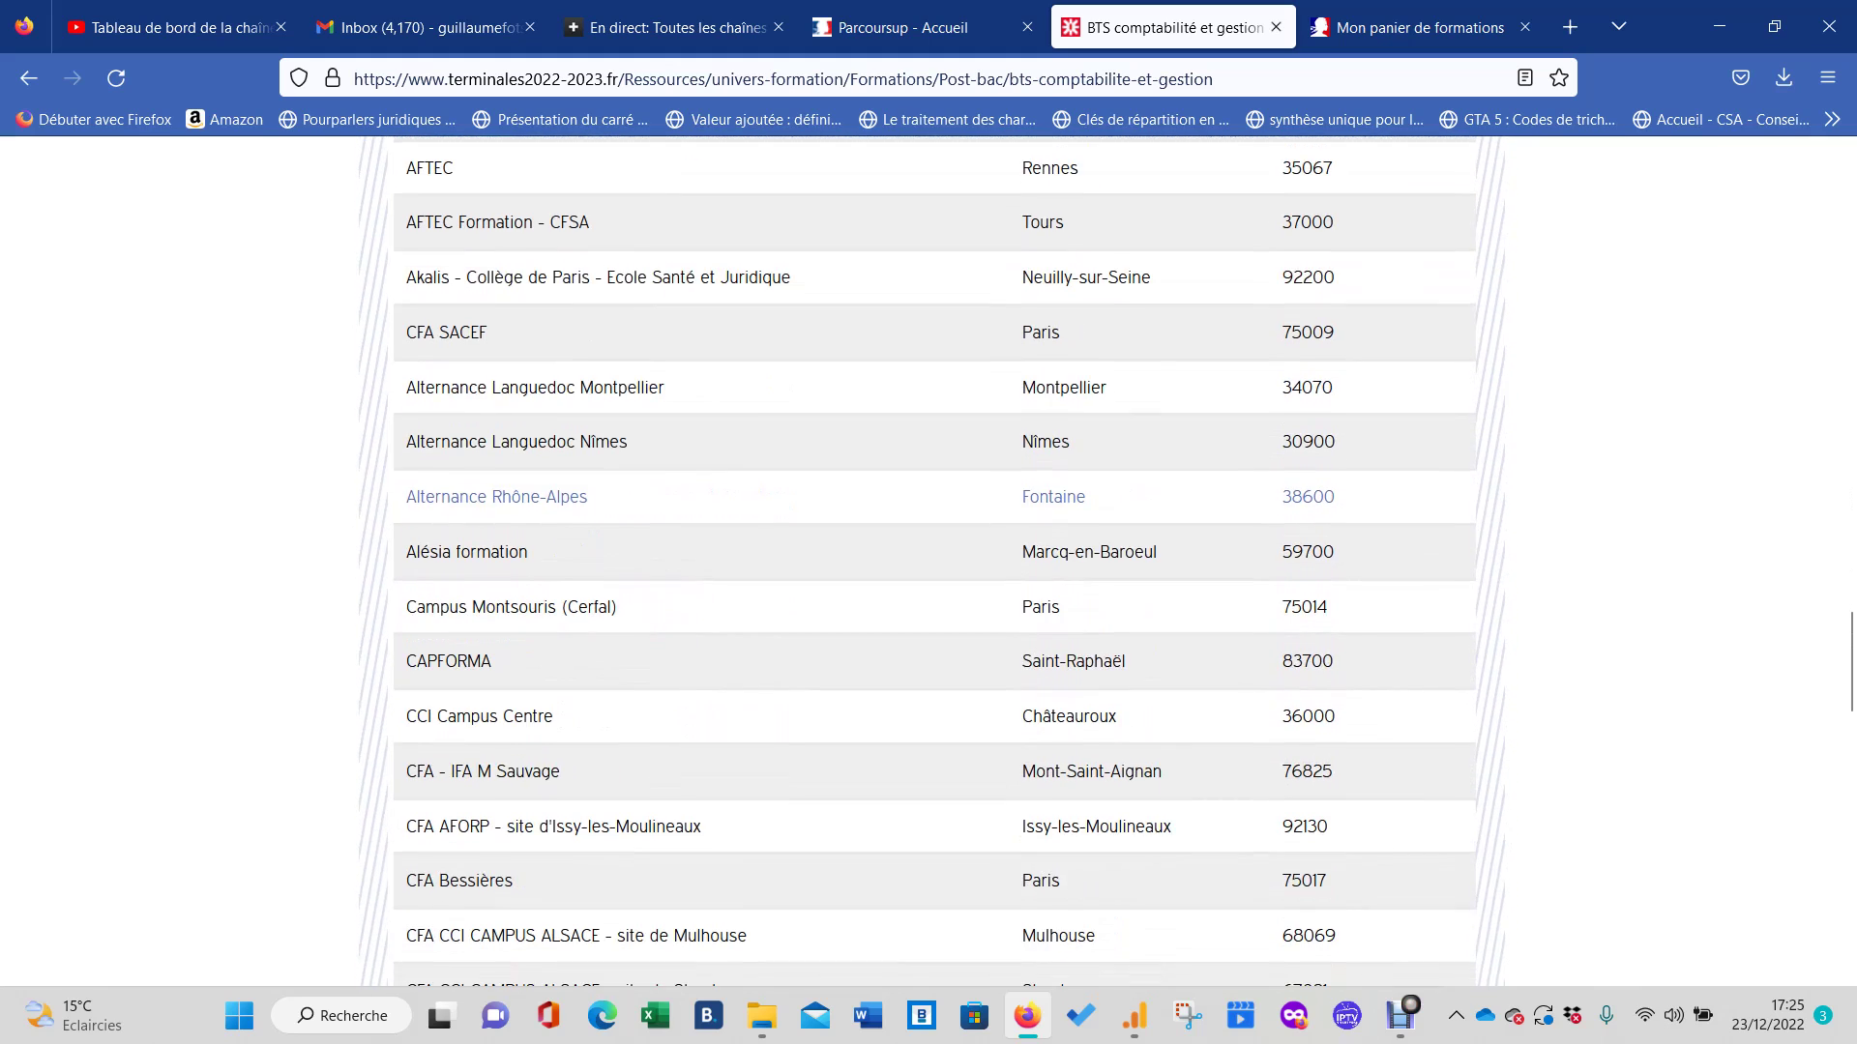
scroll(929, 493, "down", 6)
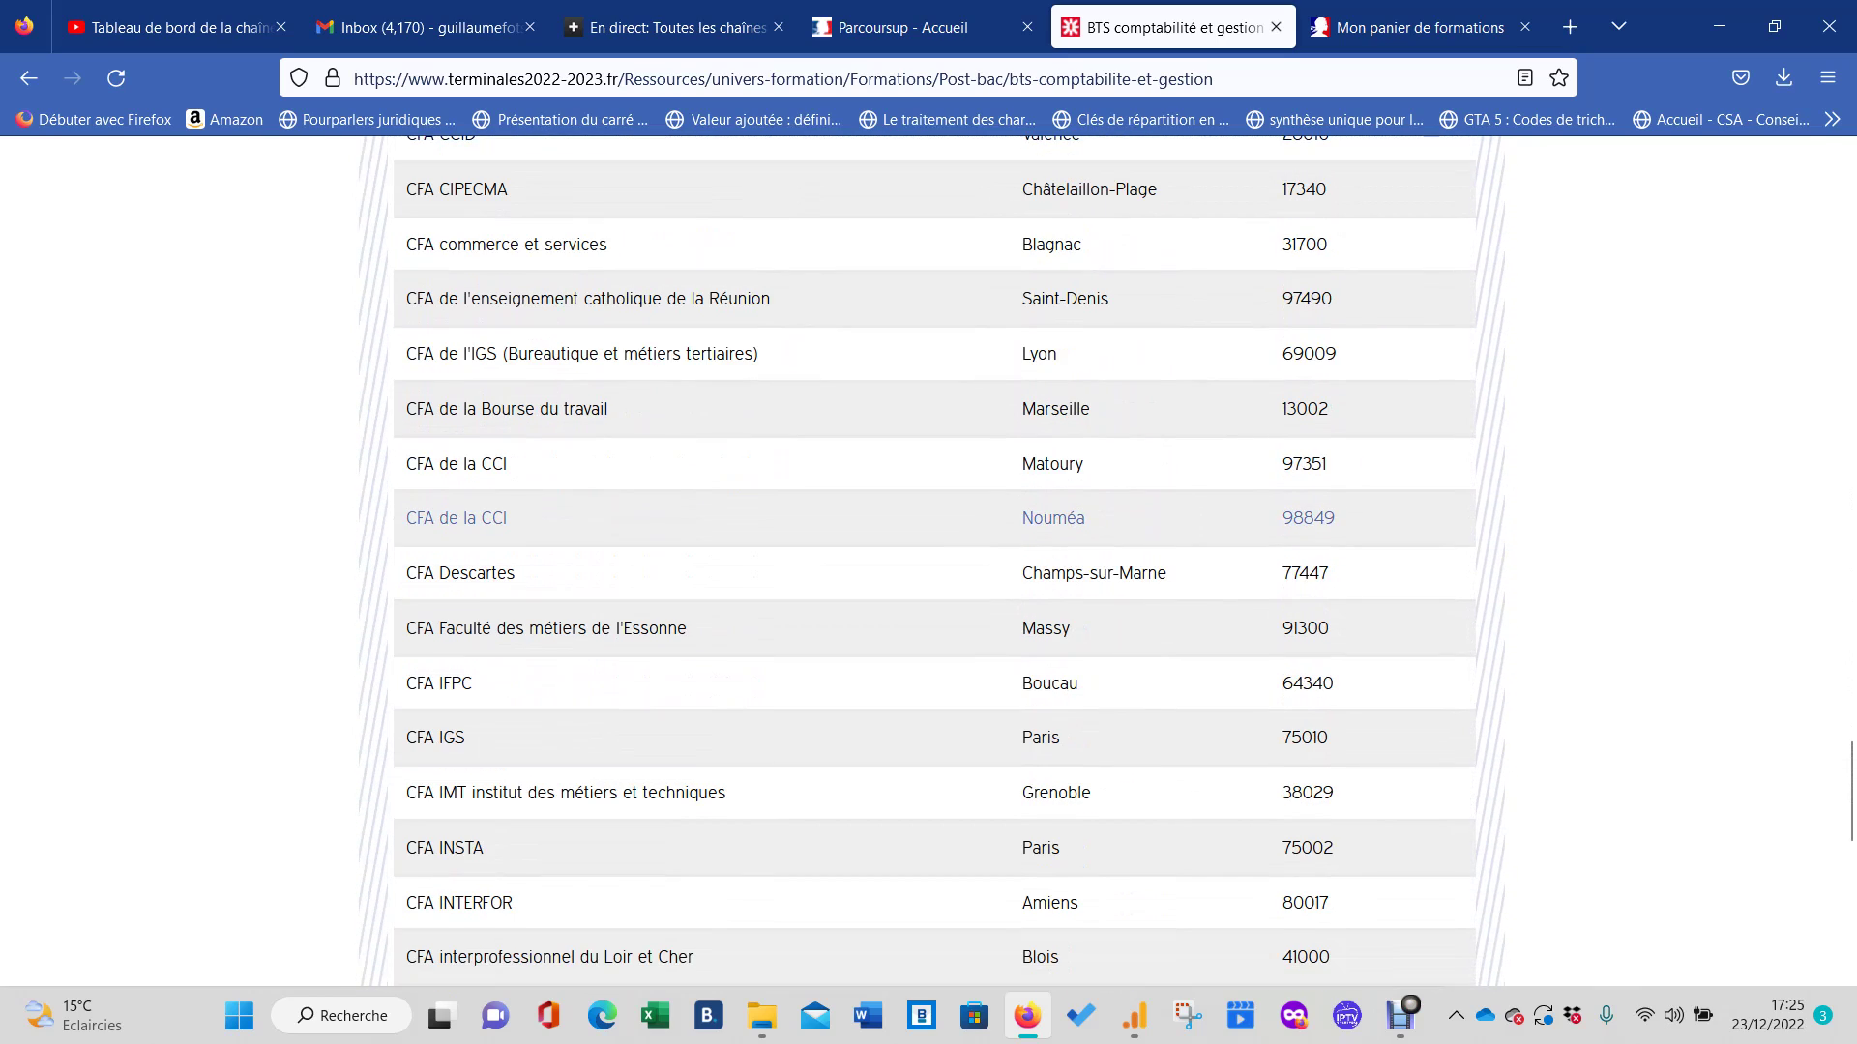
scroll(928, 493, "up", 3)
scroll(929, 483, "up", 9)
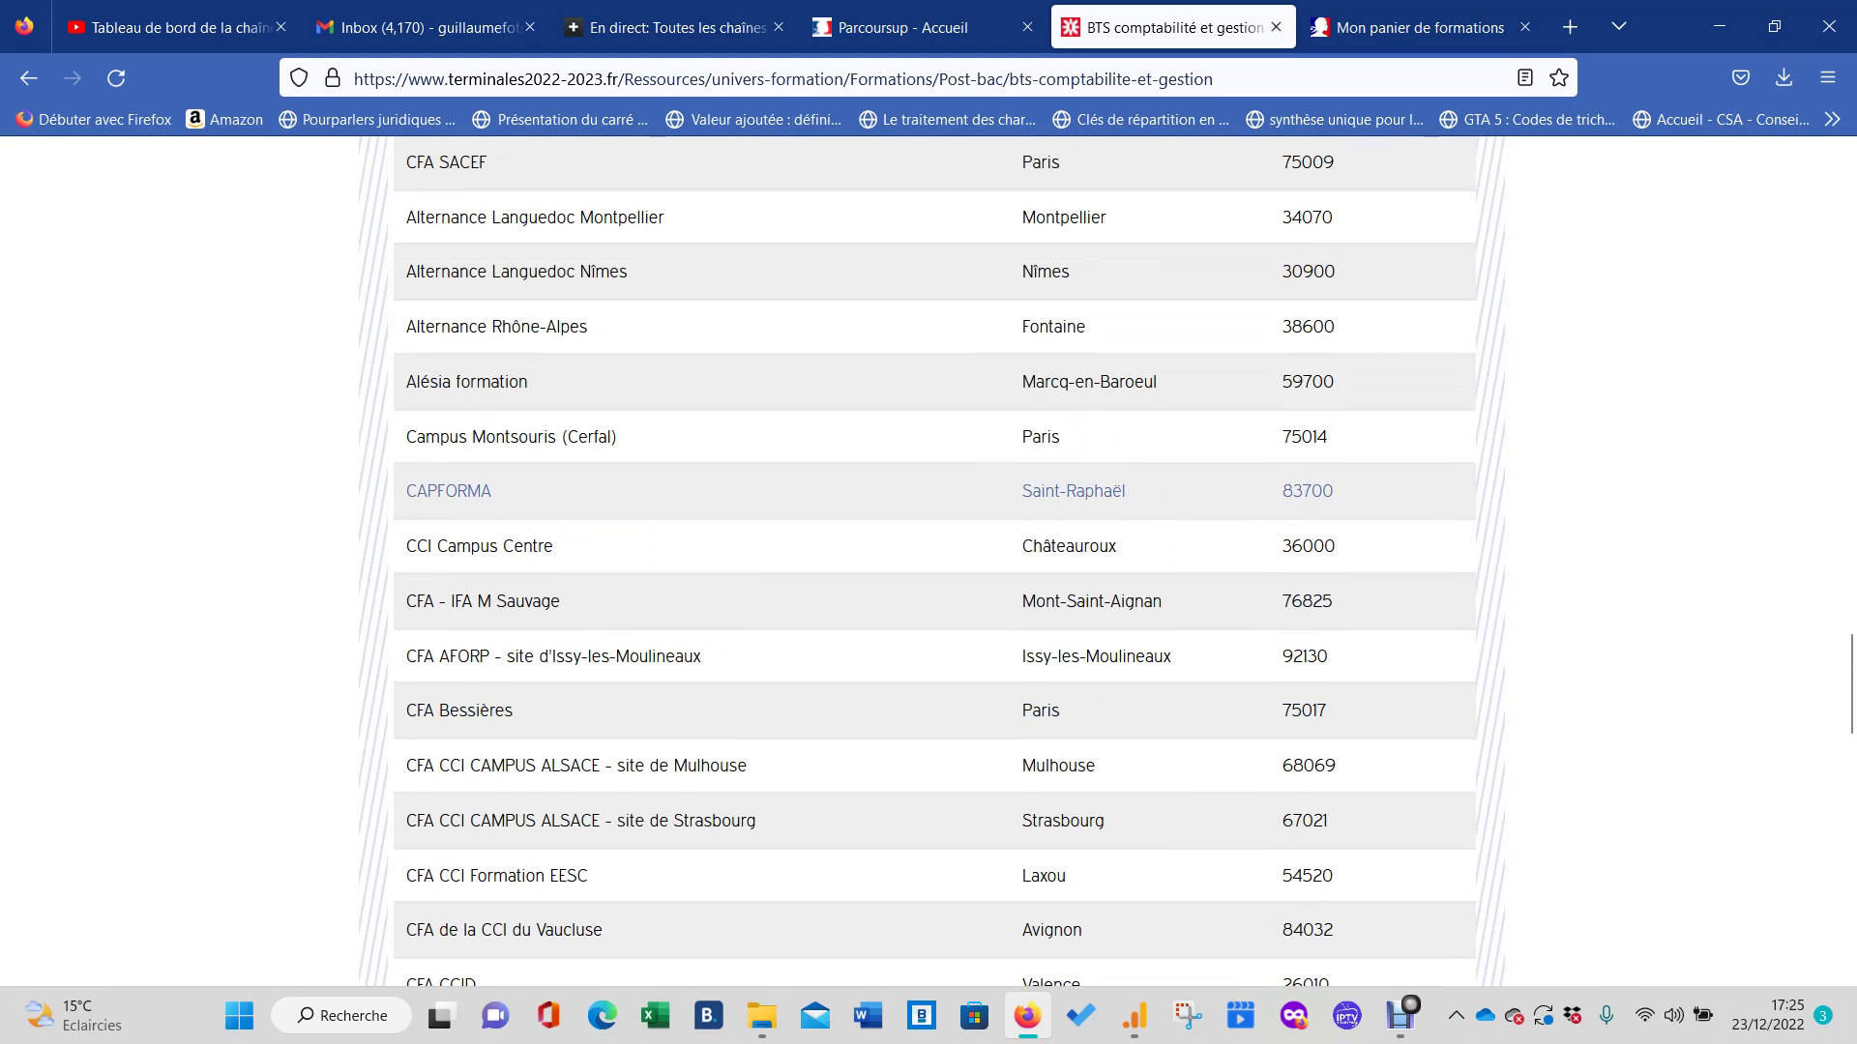
scroll(930, 560, "up", 7)
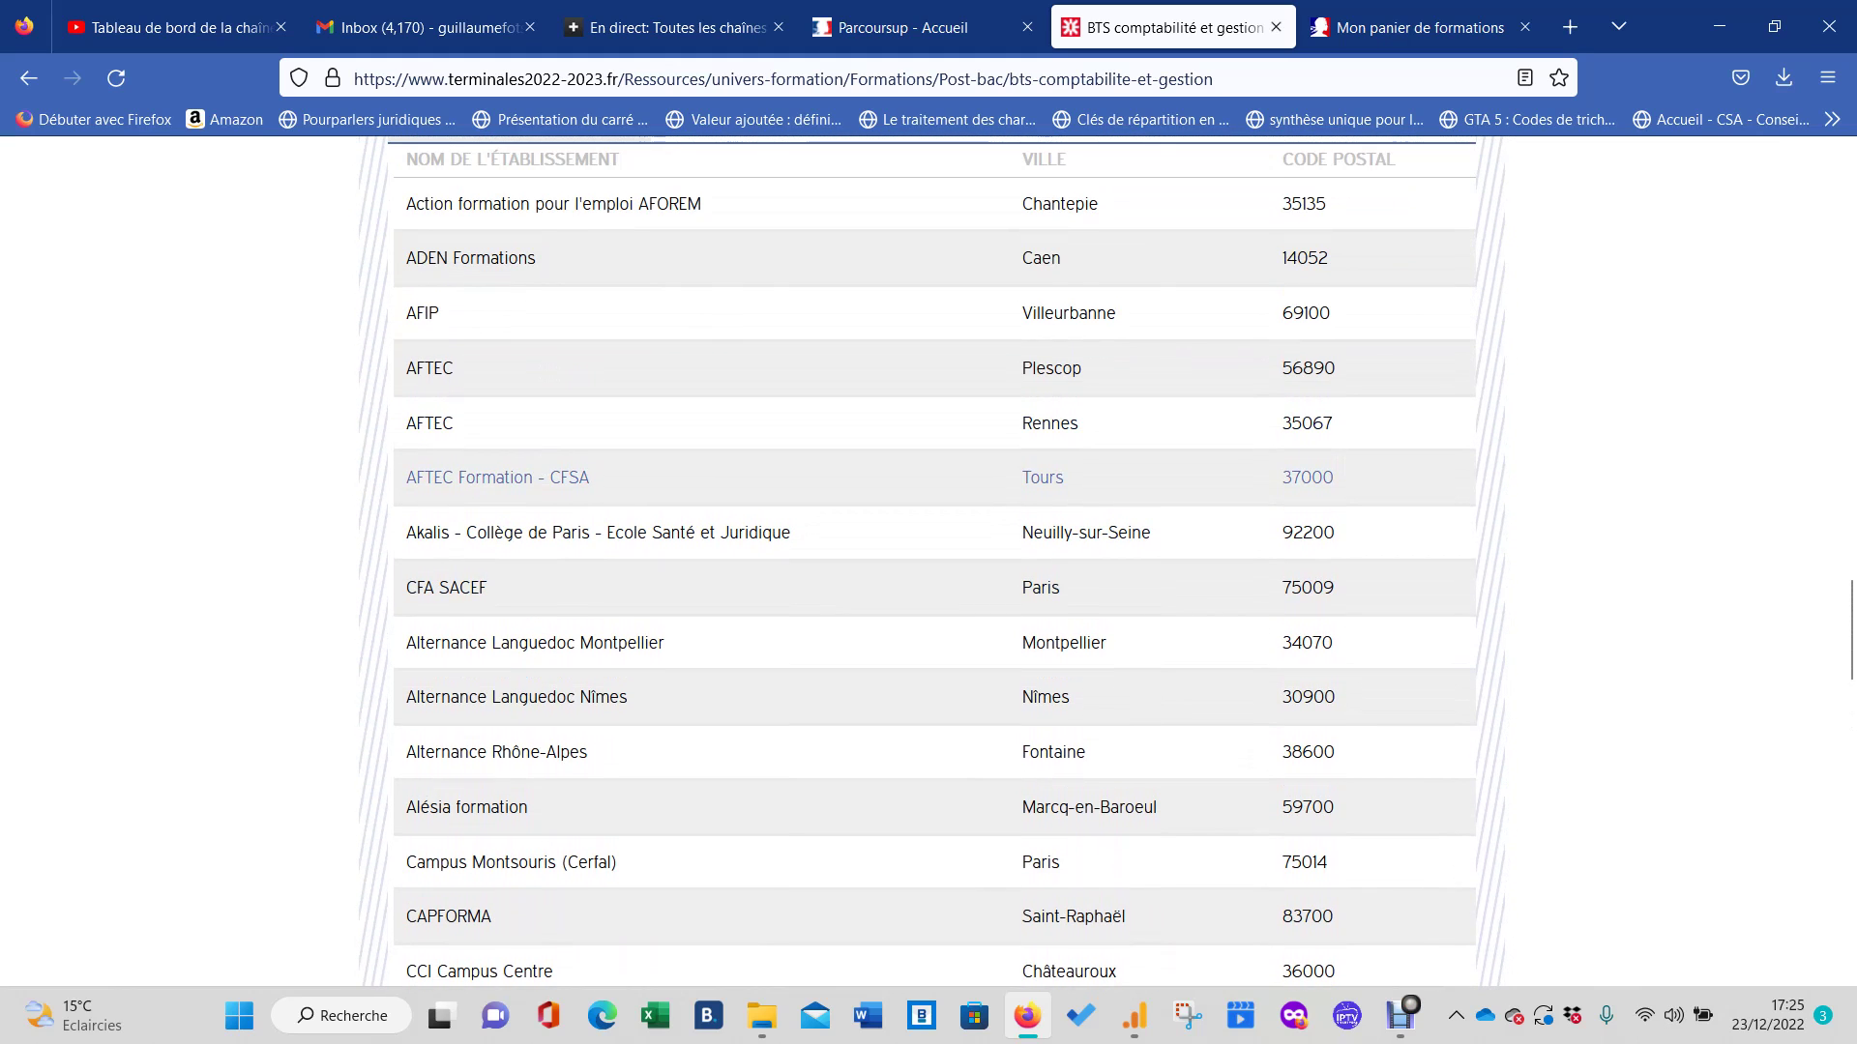
scroll(929, 561, "down", 6)
scroll(929, 509, "down", 14)
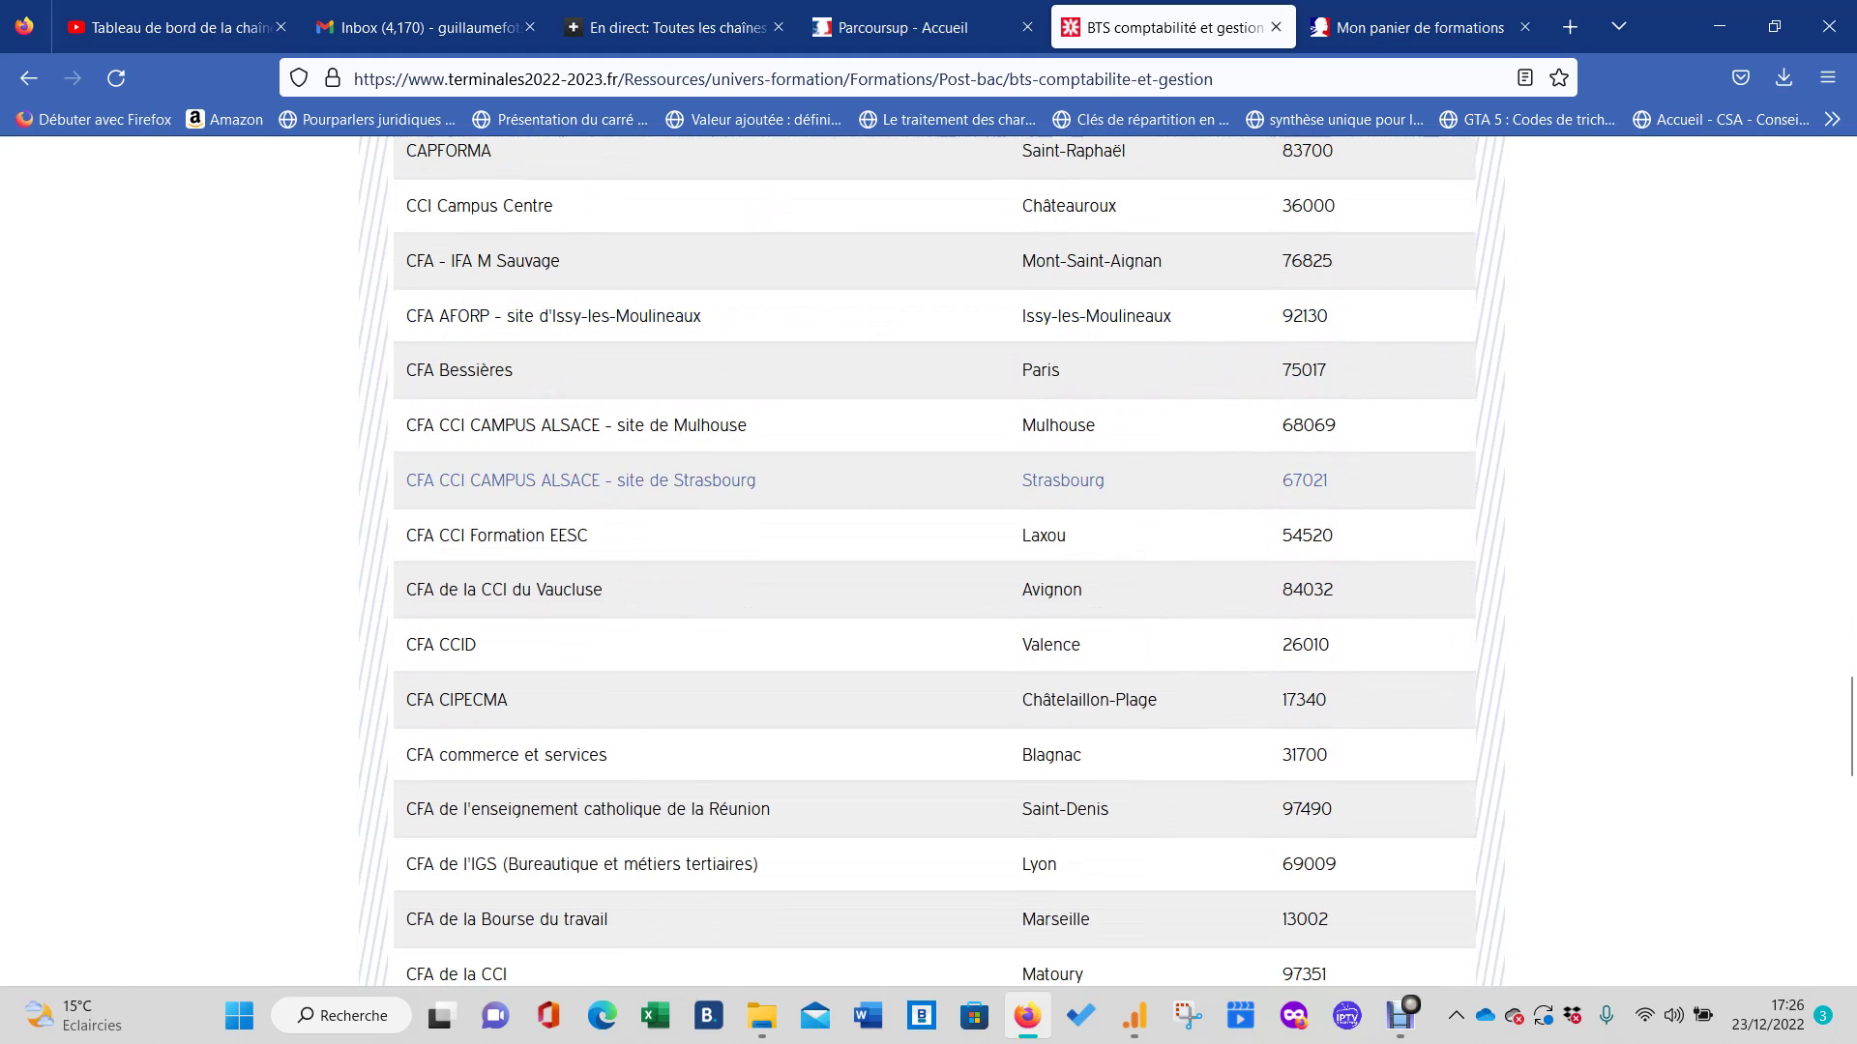
scroll(928, 513, "down", 3)
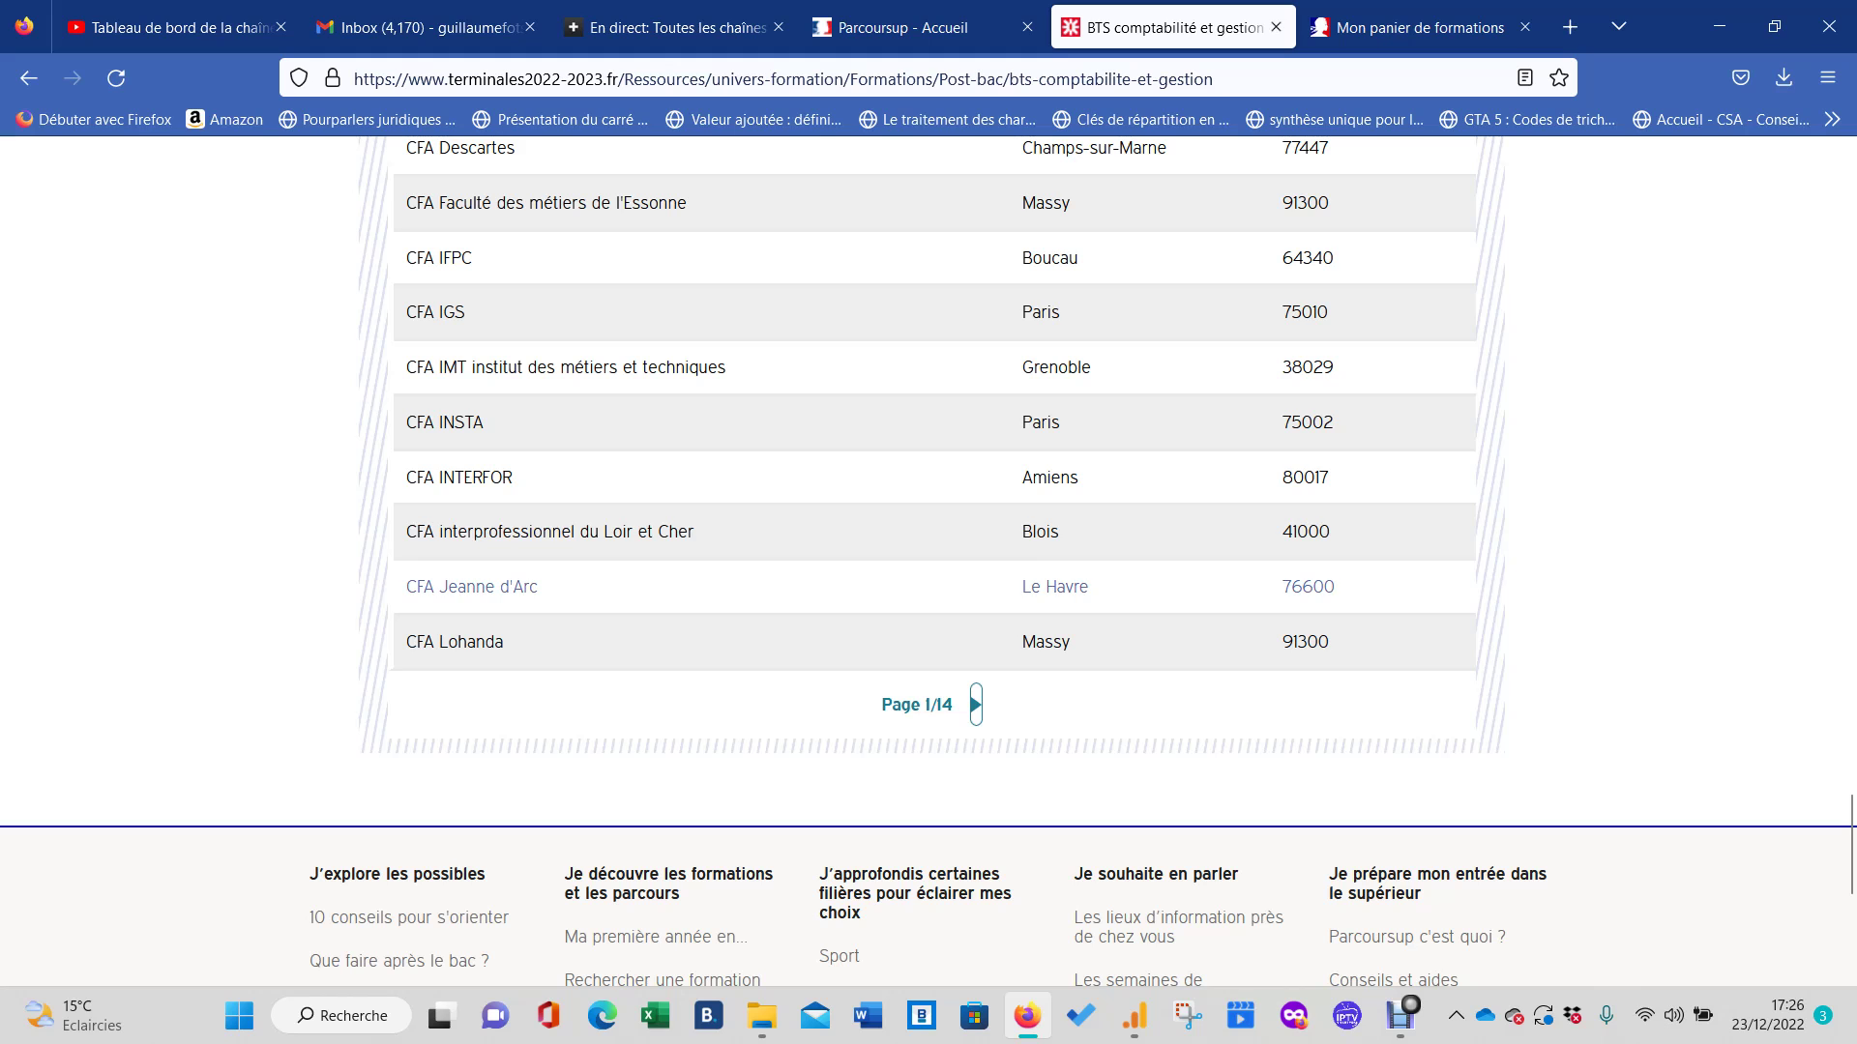
scroll(928, 406, "up", 15)
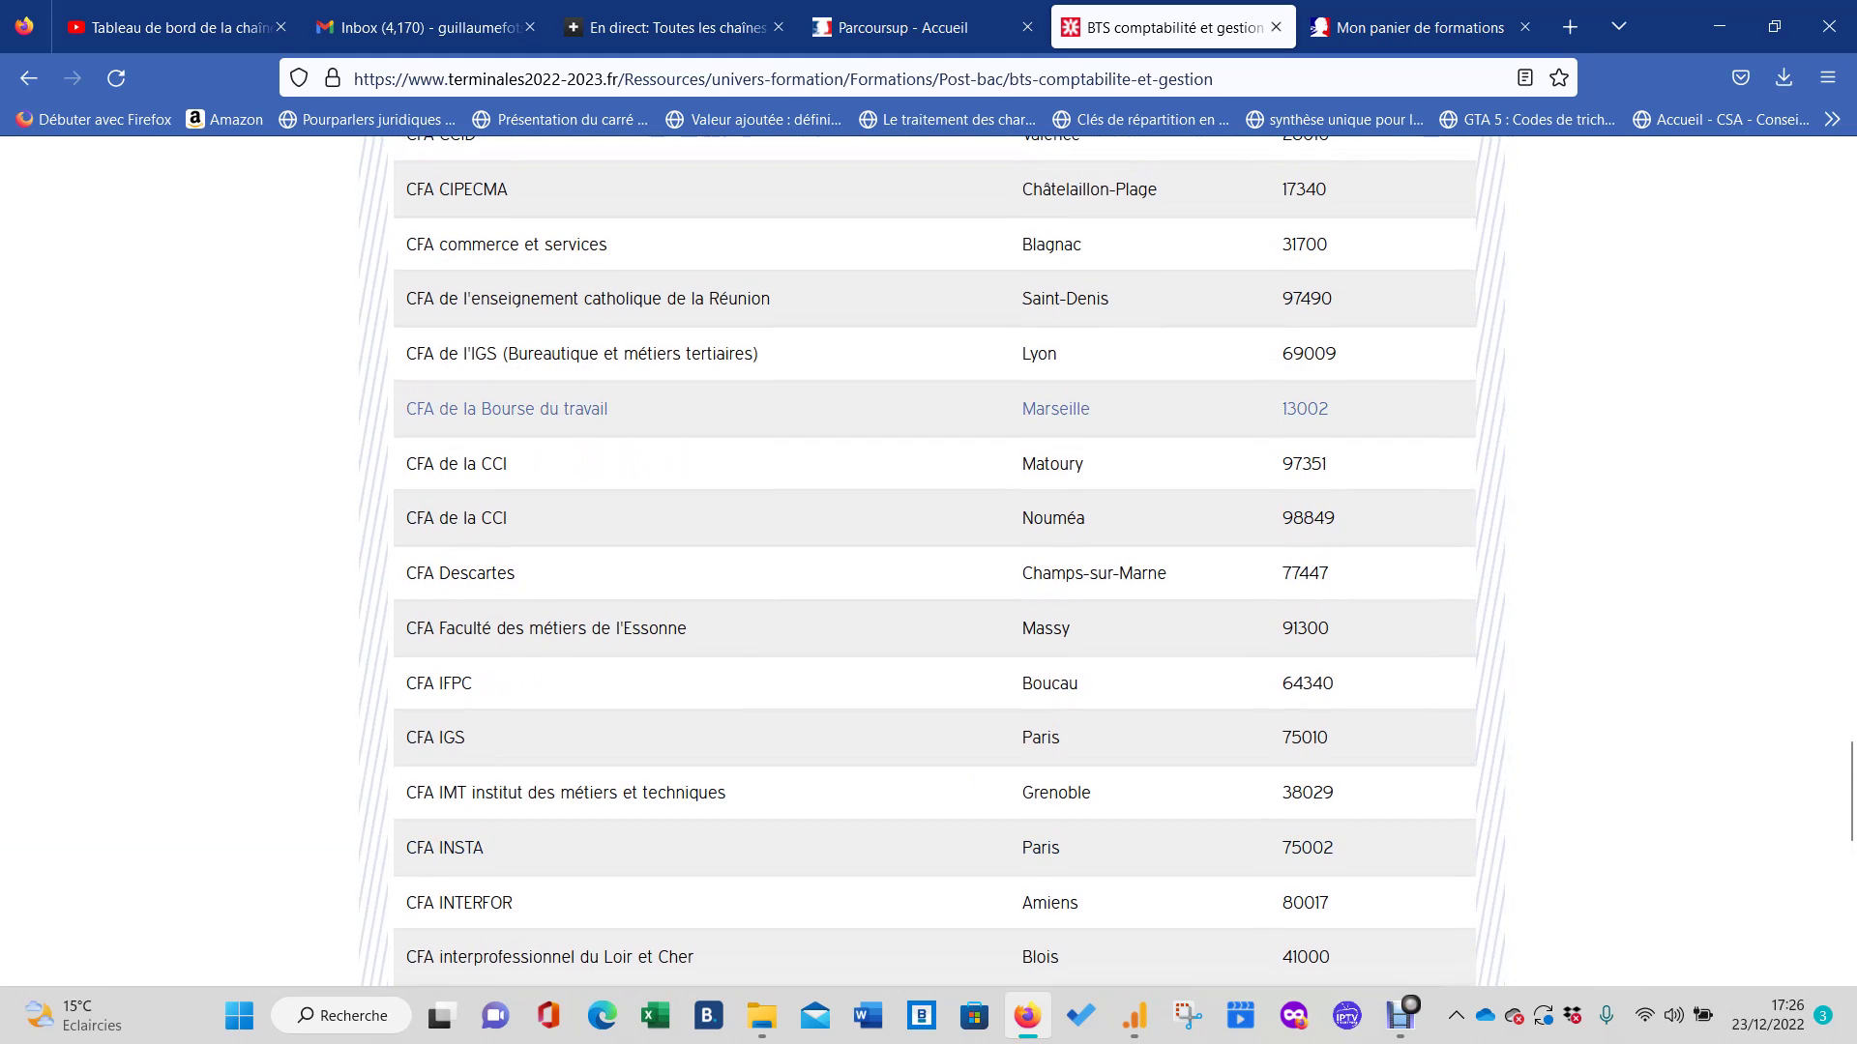
scroll(929, 387, "up", 6)
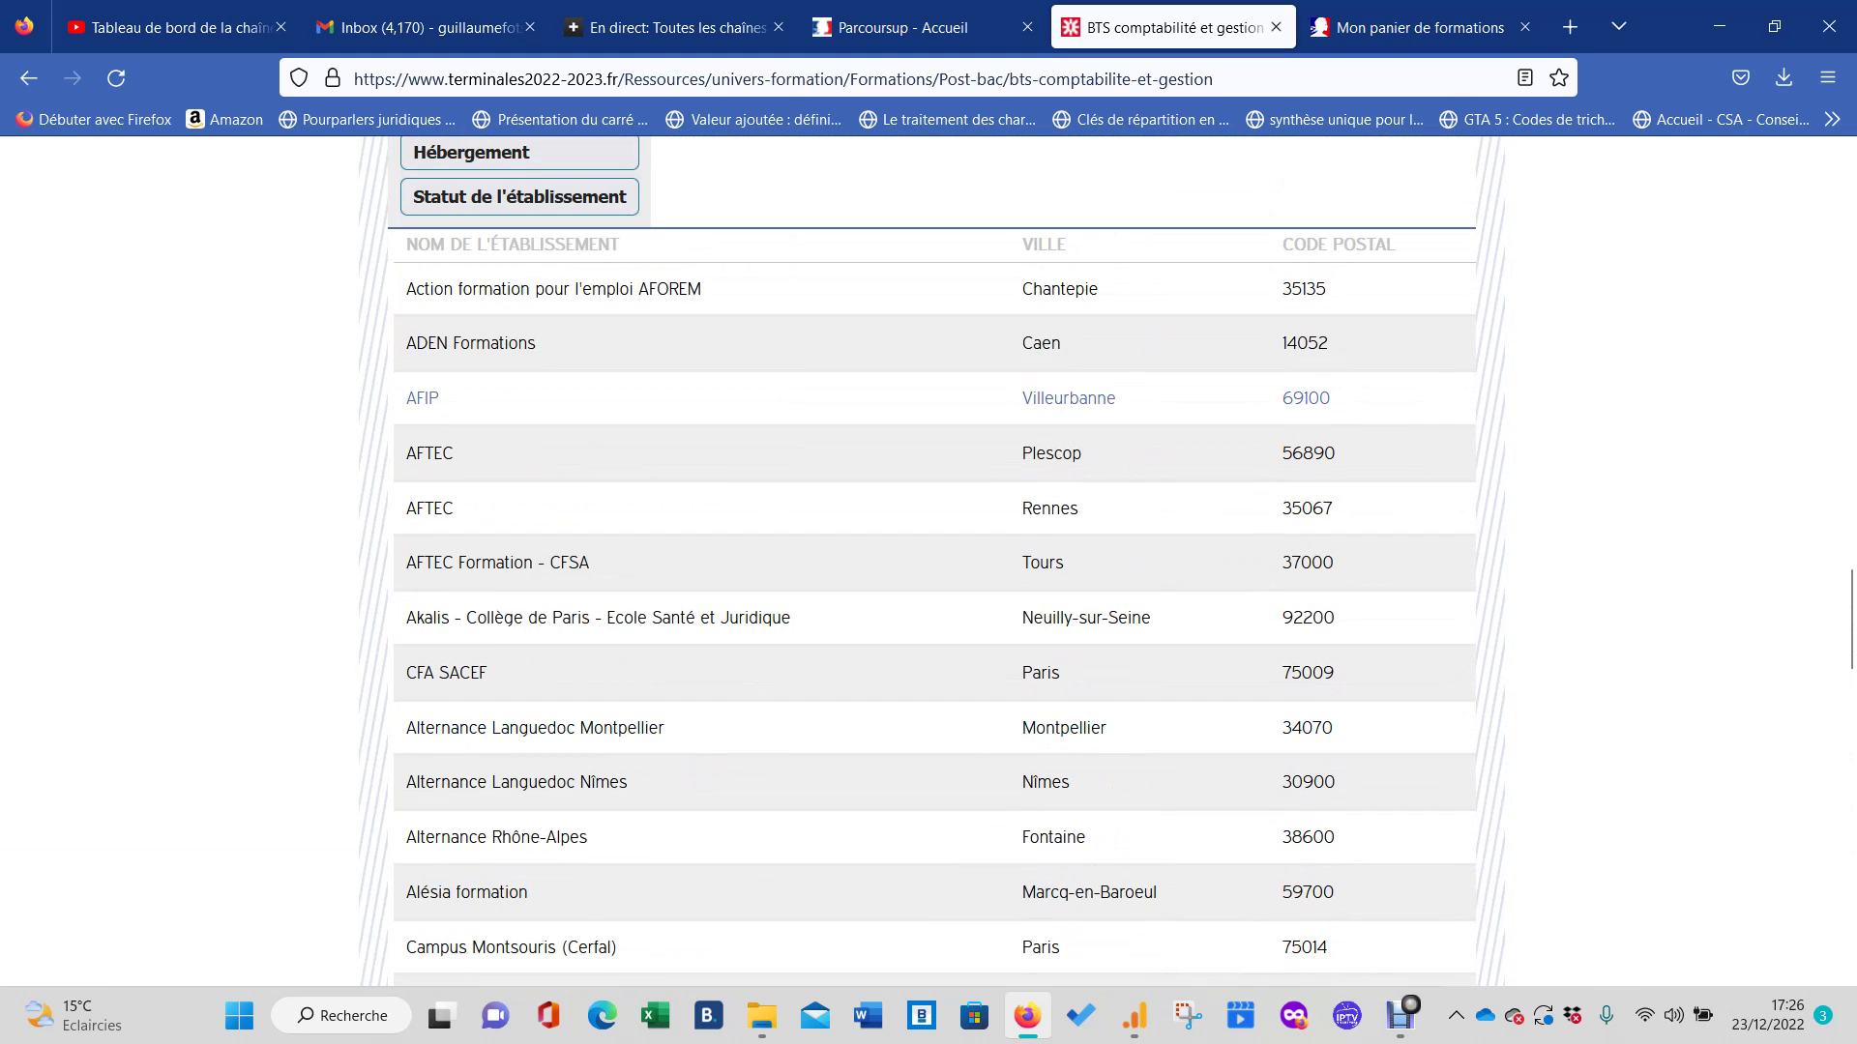
scroll(929, 349, "down", 3)
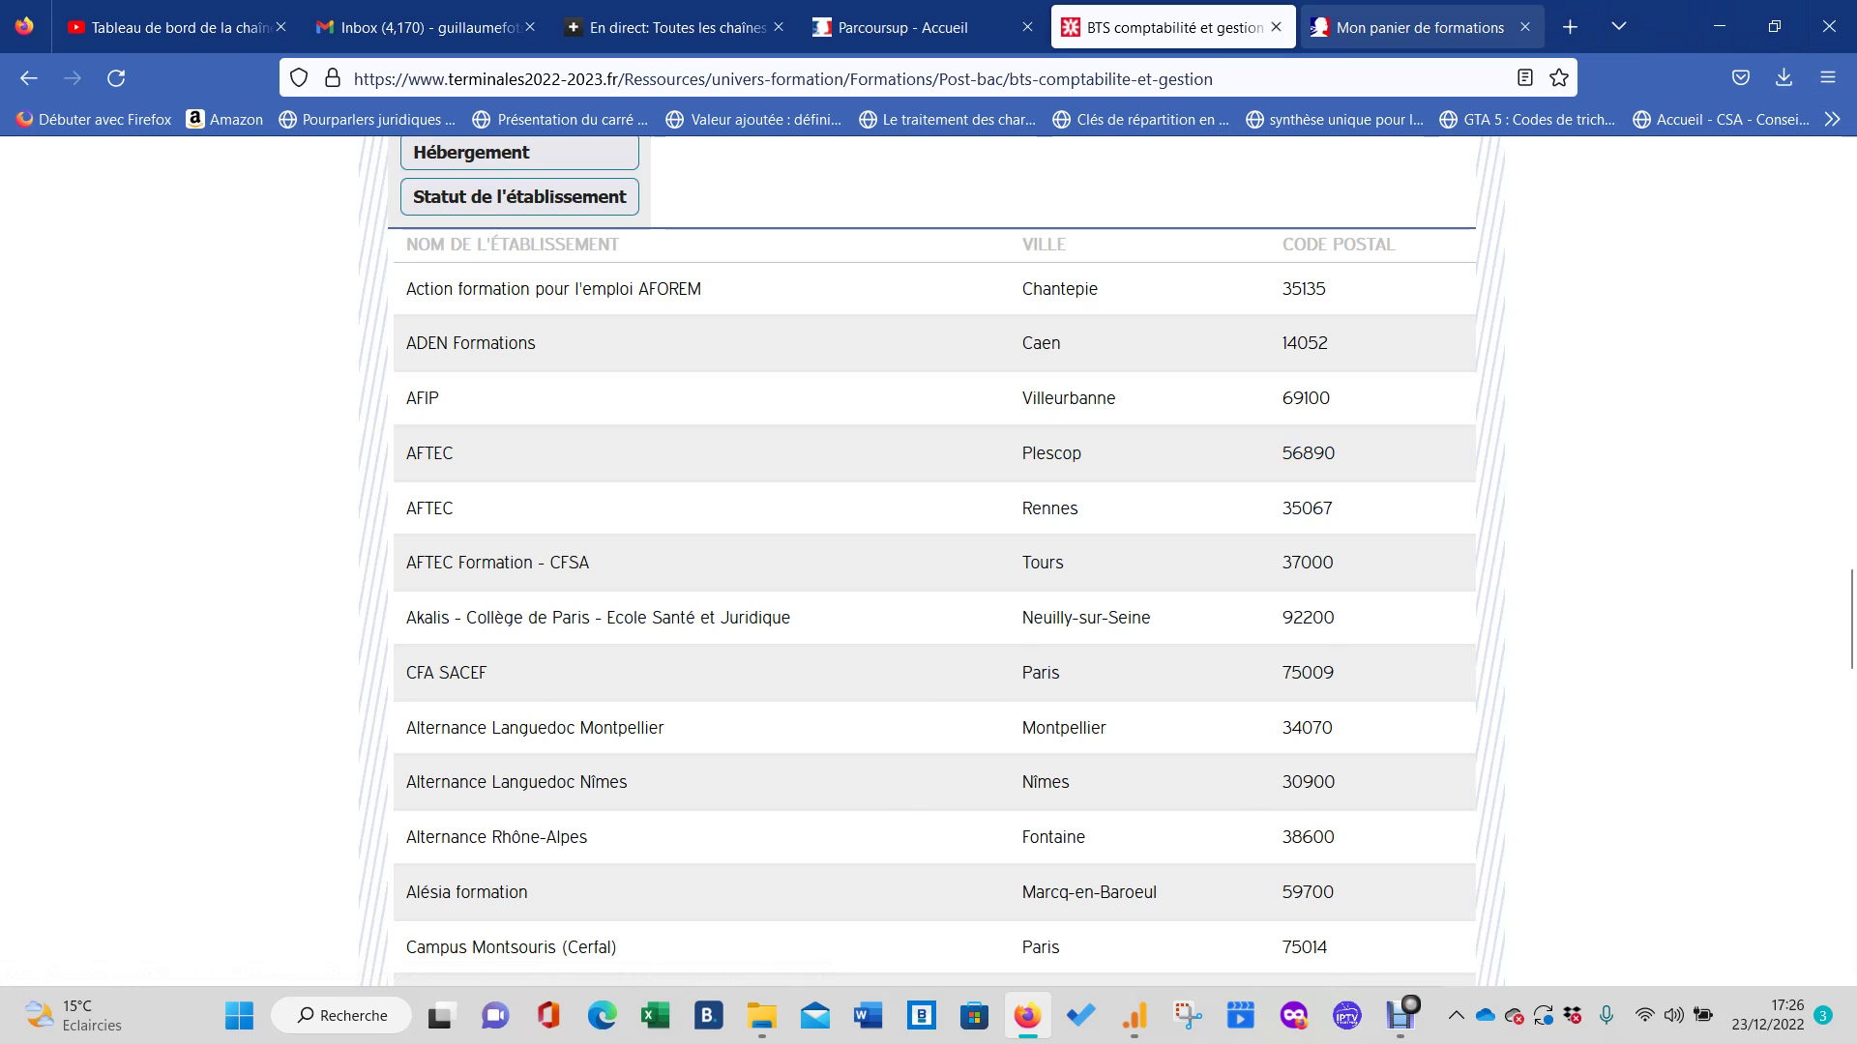
Switch to the Études en France site and log back in with the saved account identifier and password.
left_click(1417, 28)
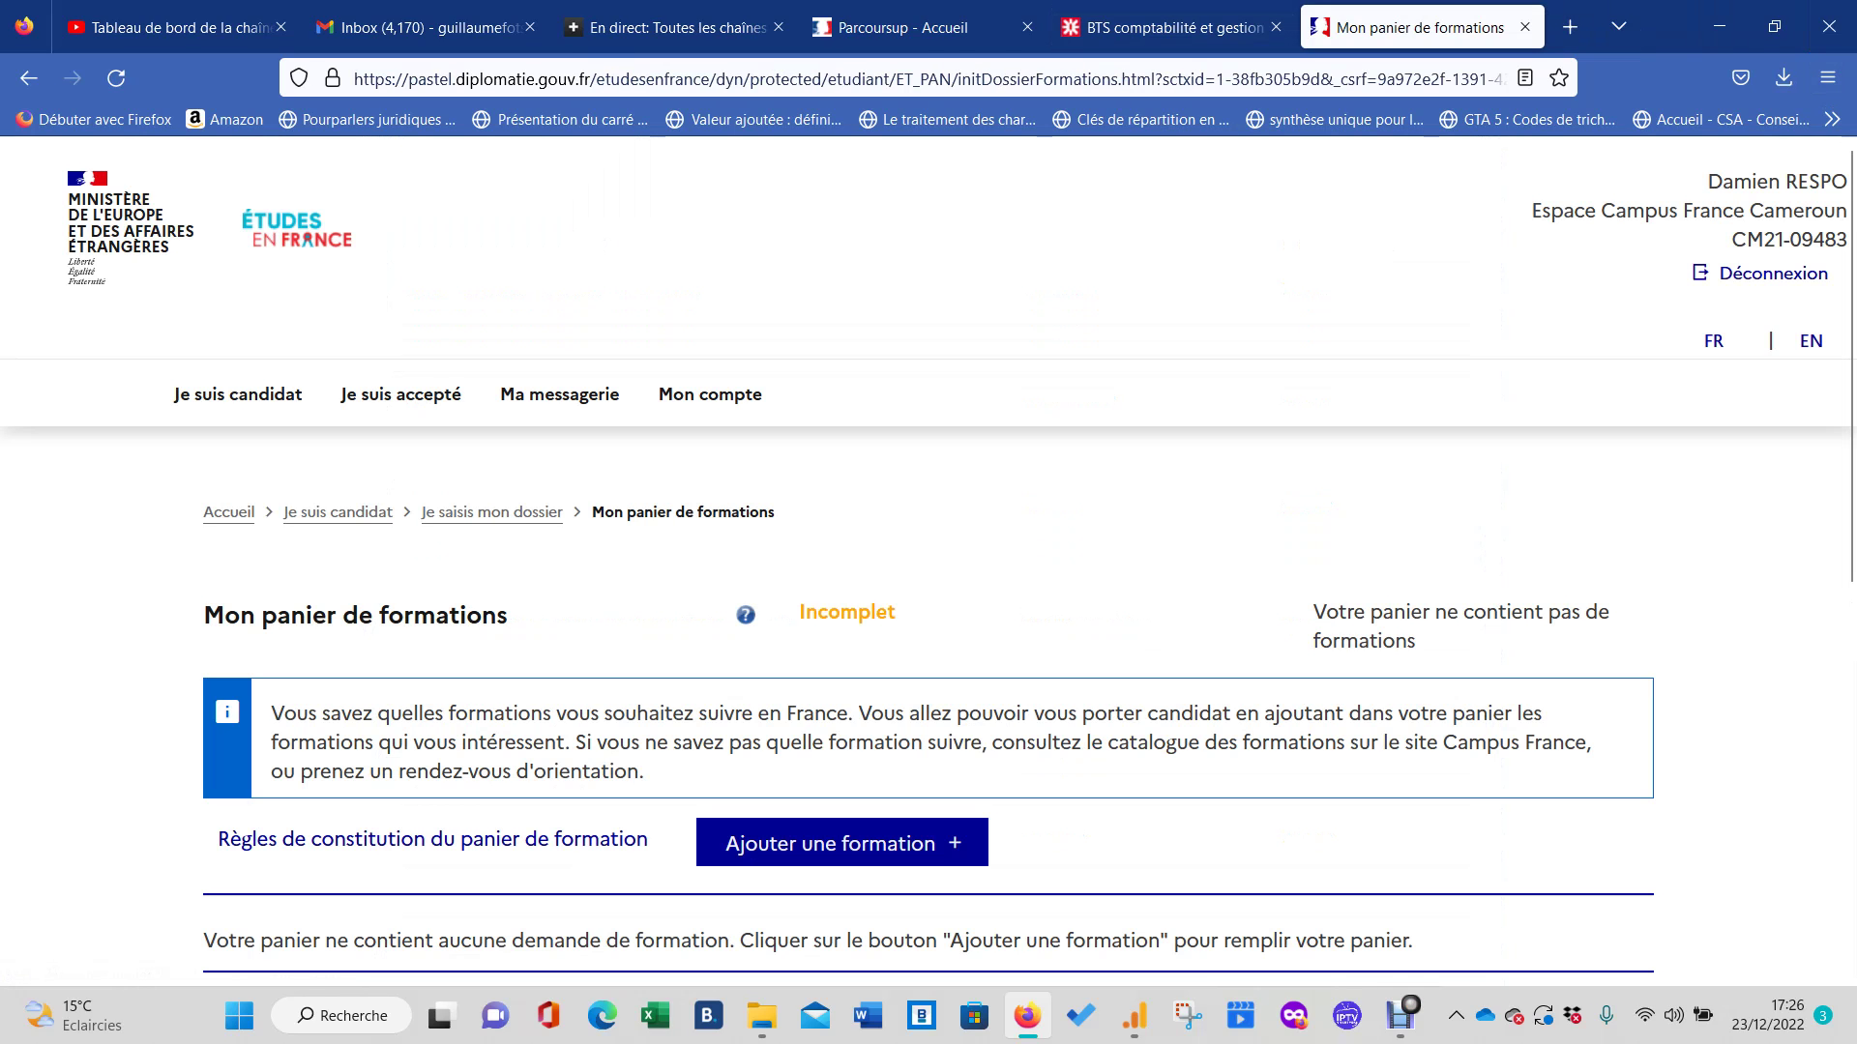
scroll(841, 588, "down", 5)
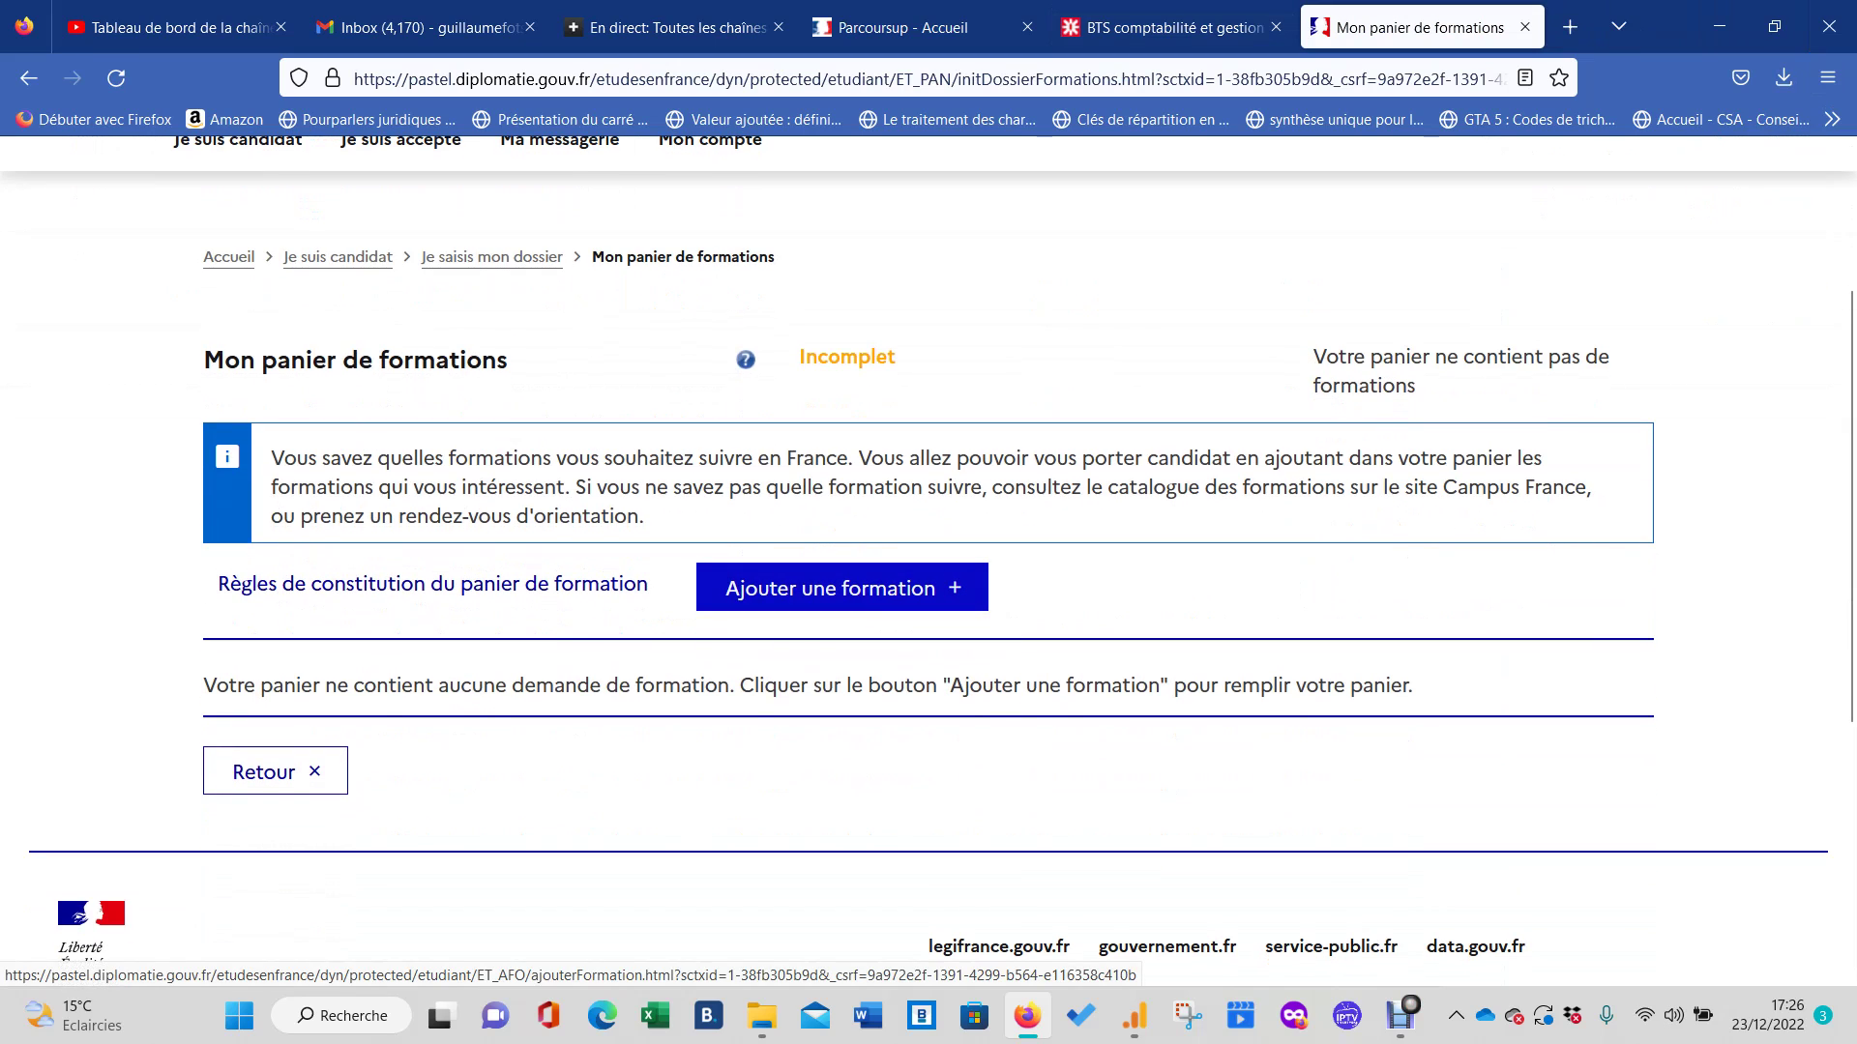
left_click(841, 588)
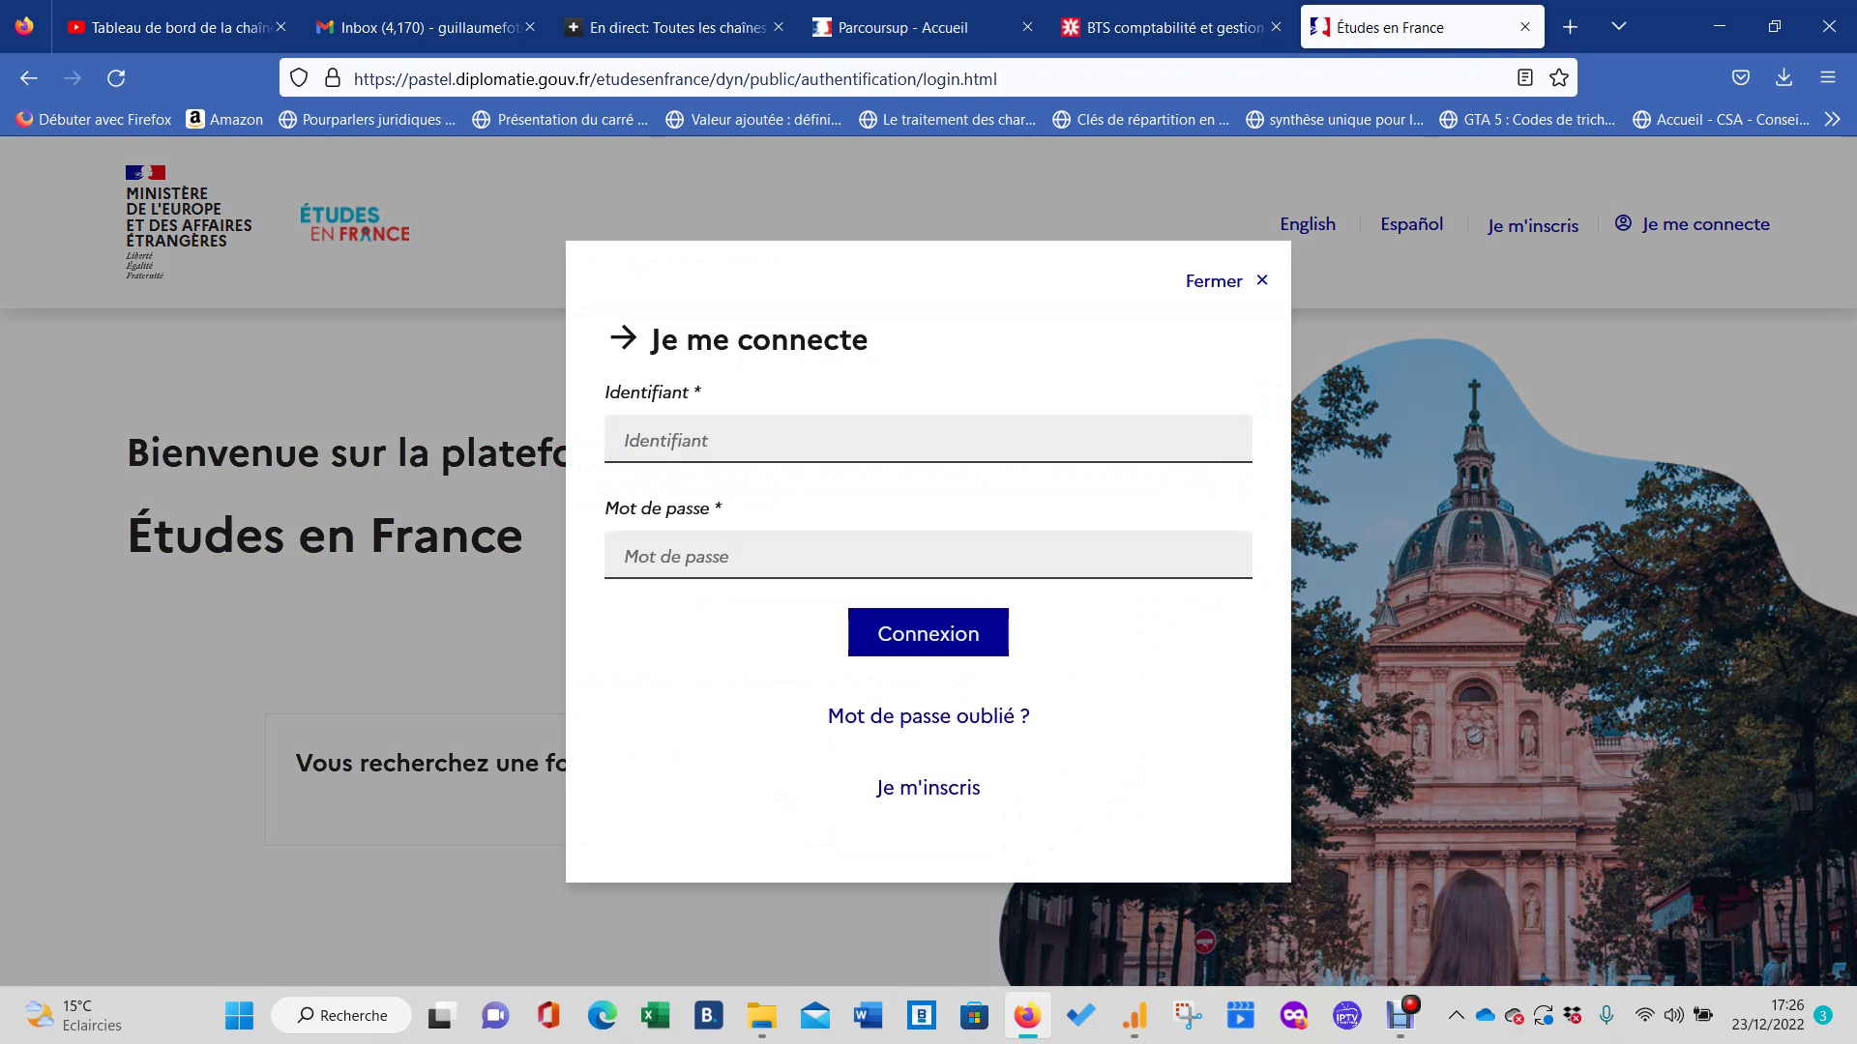
left_click(928, 440)
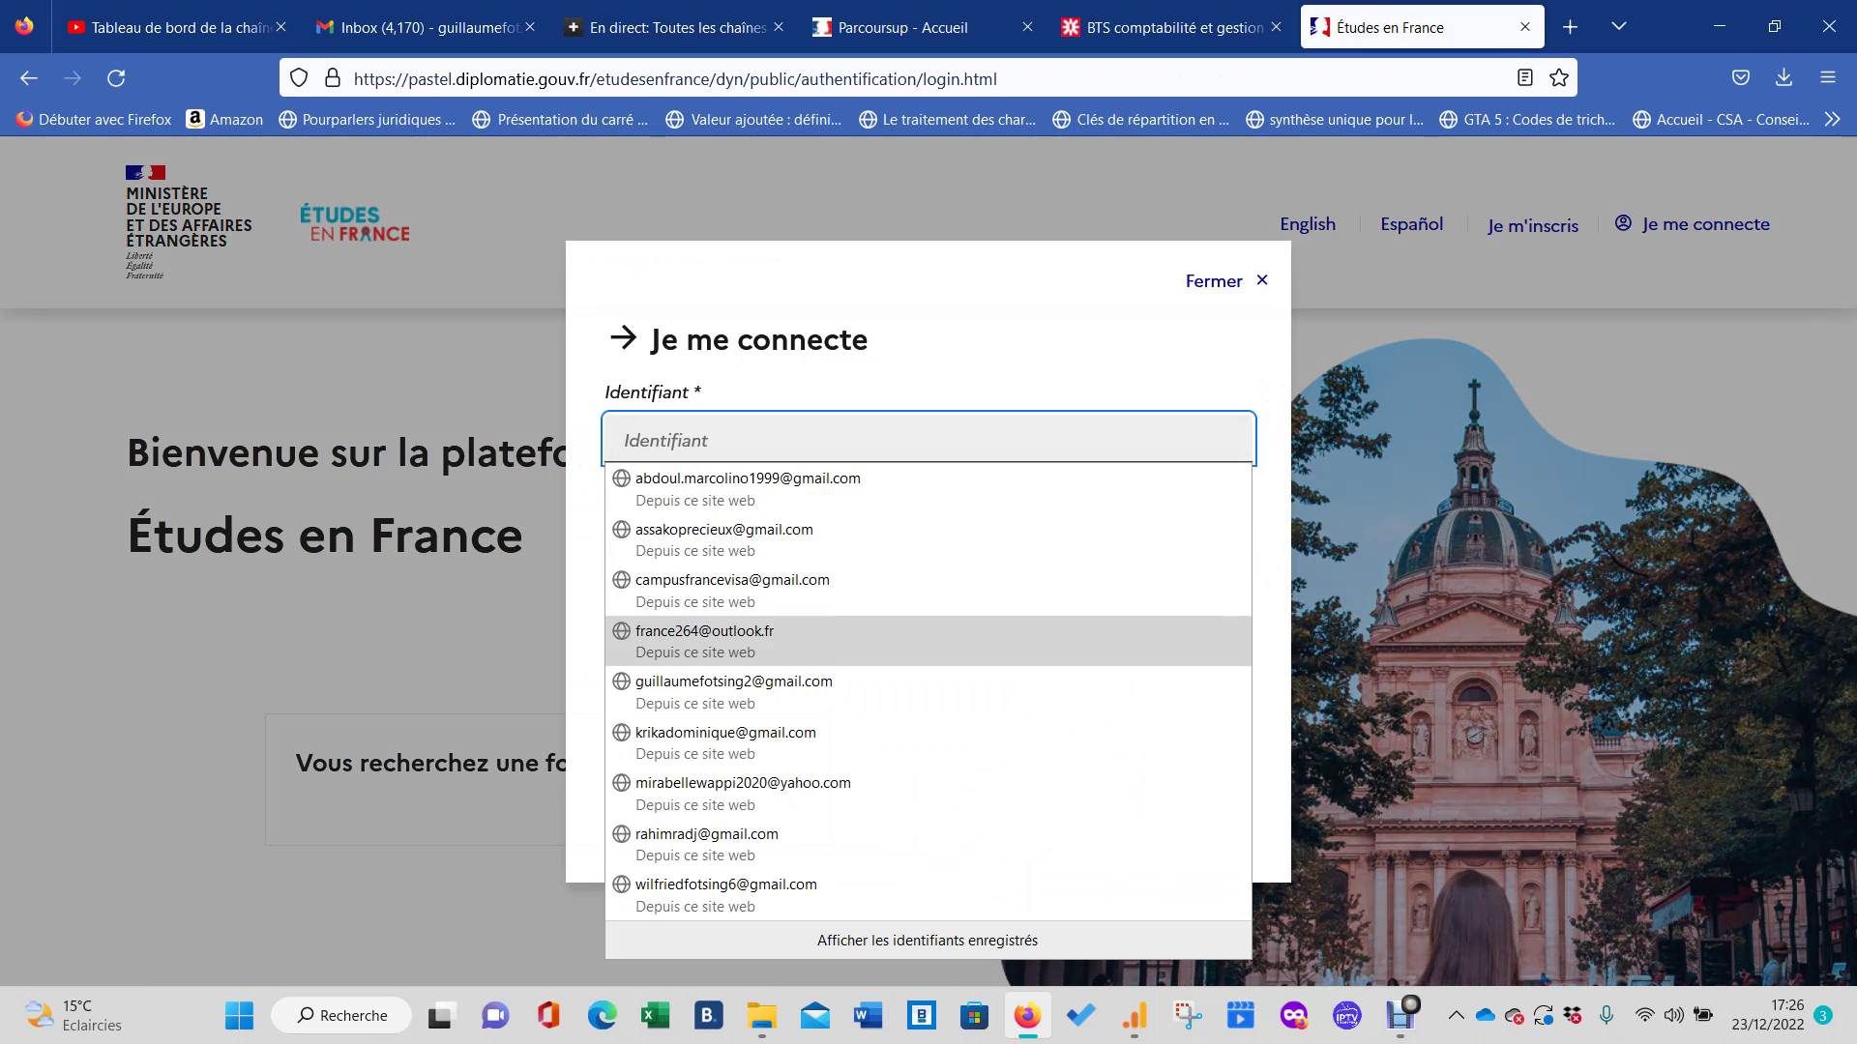
left_click(707, 619)
key("Return")
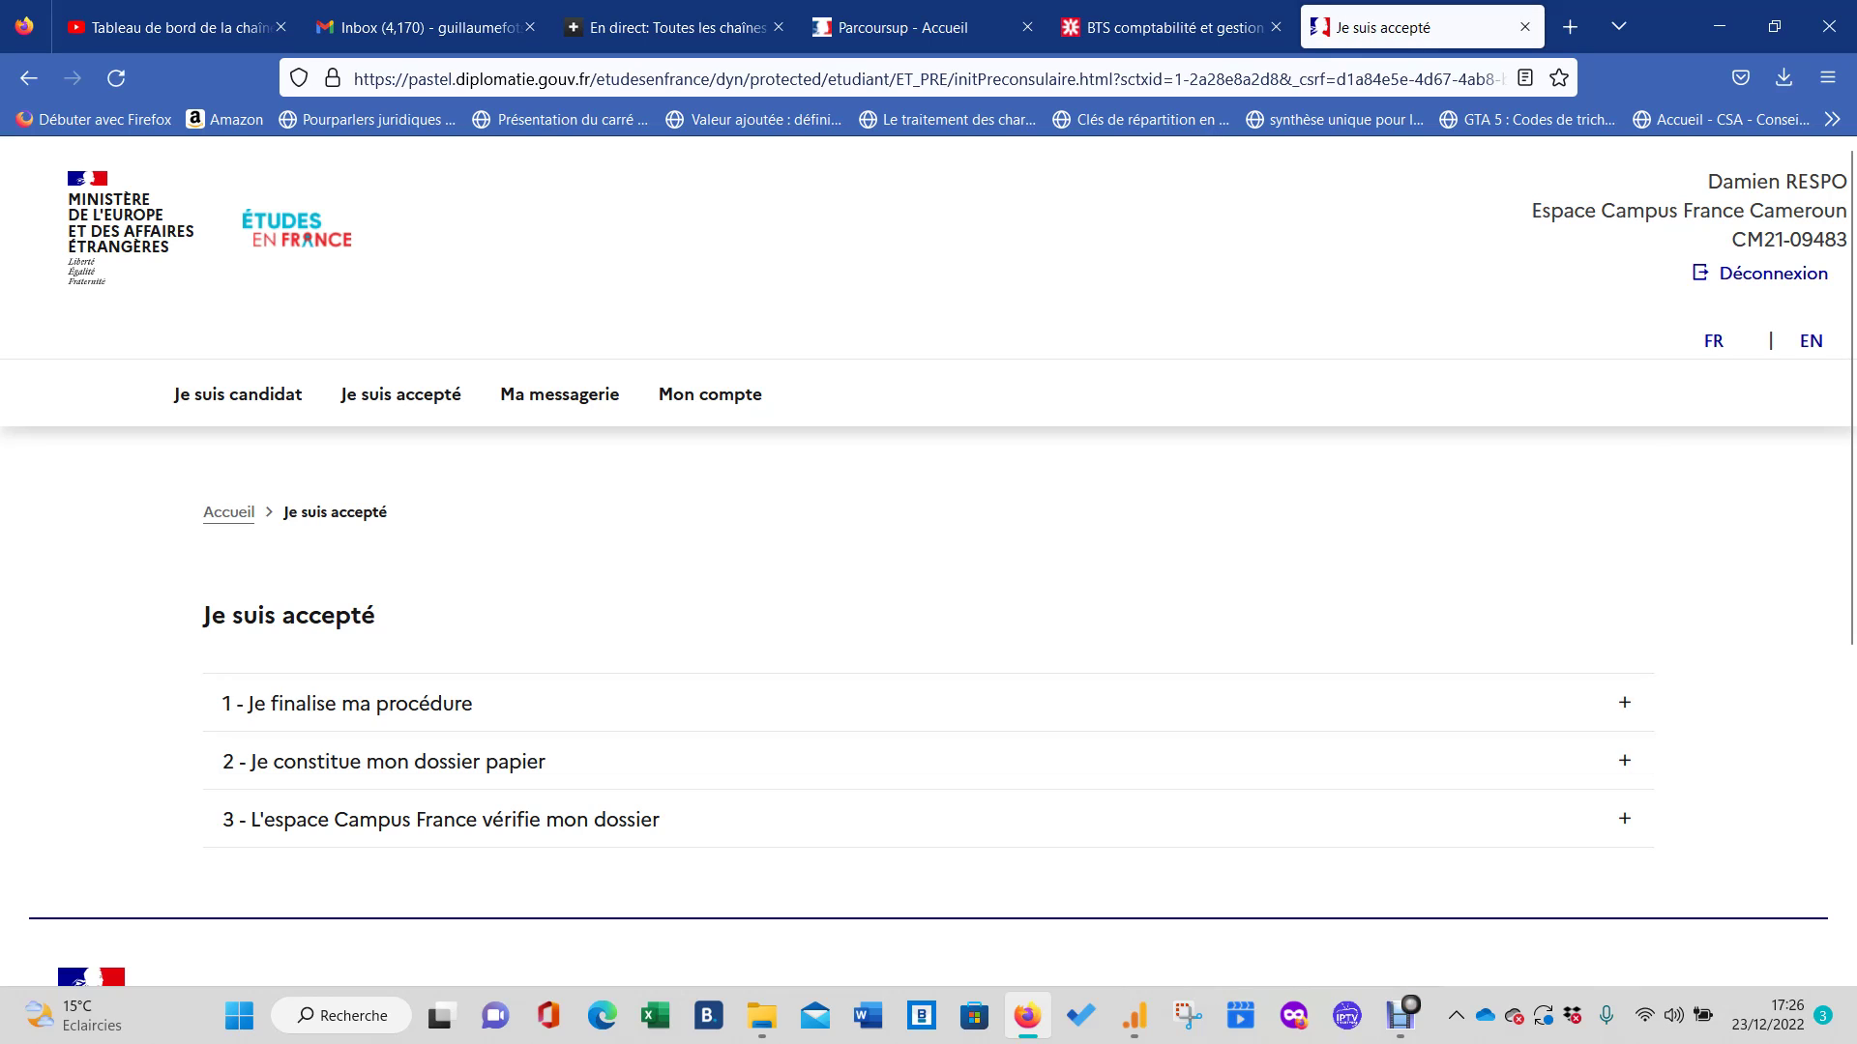
Open the training basket from the "Je saisis mon dossier" stage of the candidate area.
left_click(238, 392)
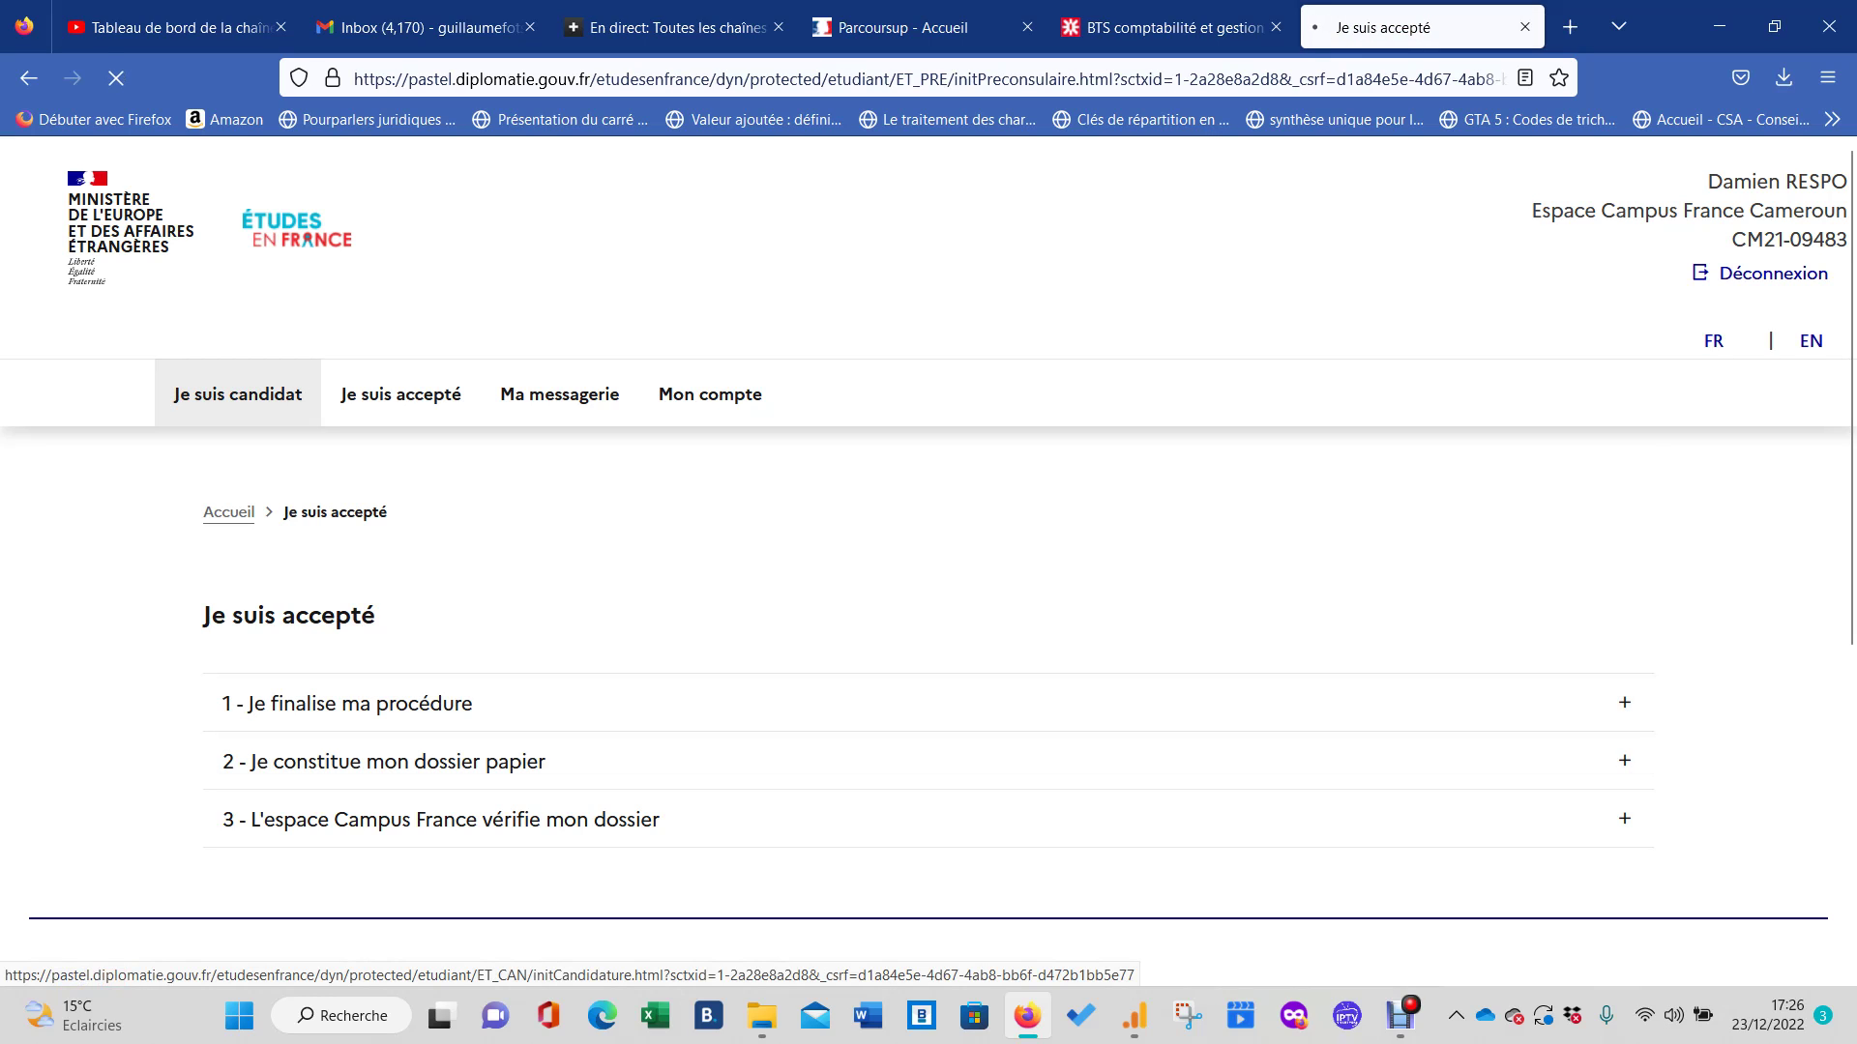
scroll(239, 393, "down", 3)
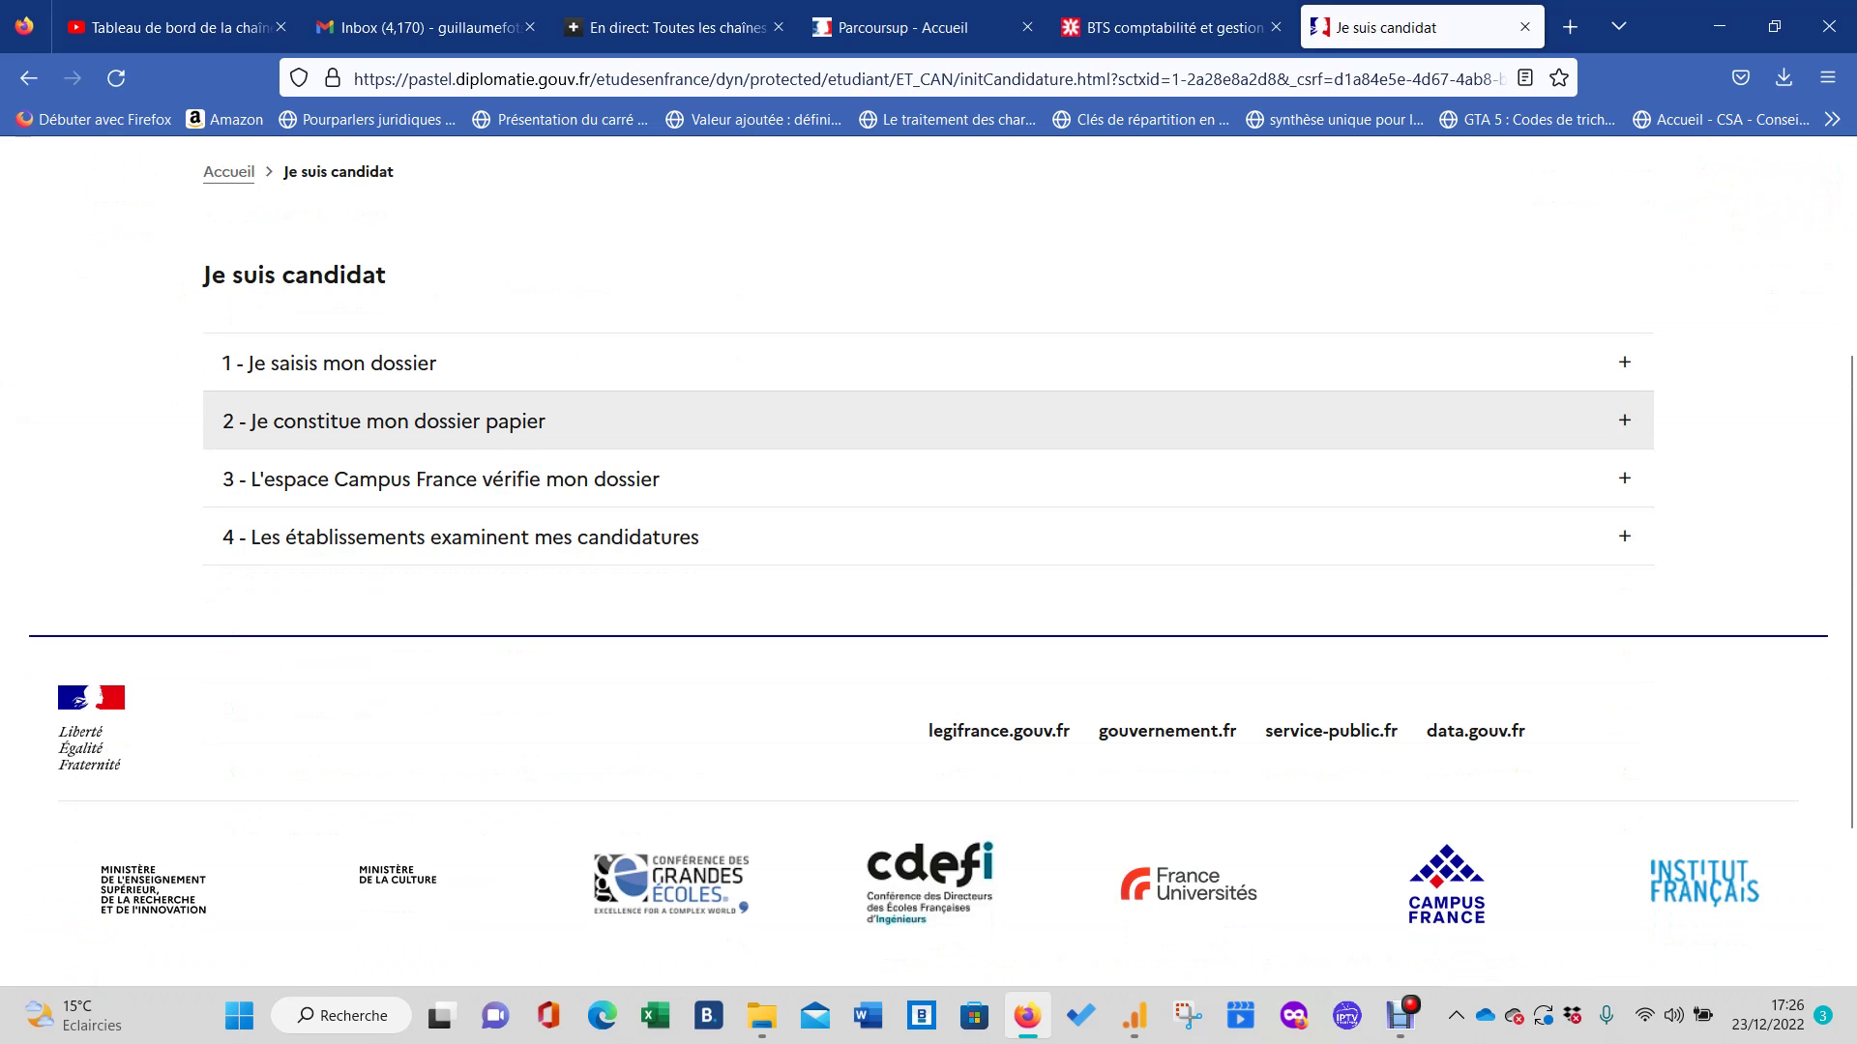
left_click(435, 362)
left_click(447, 680)
scroll(447, 681, "down", 3)
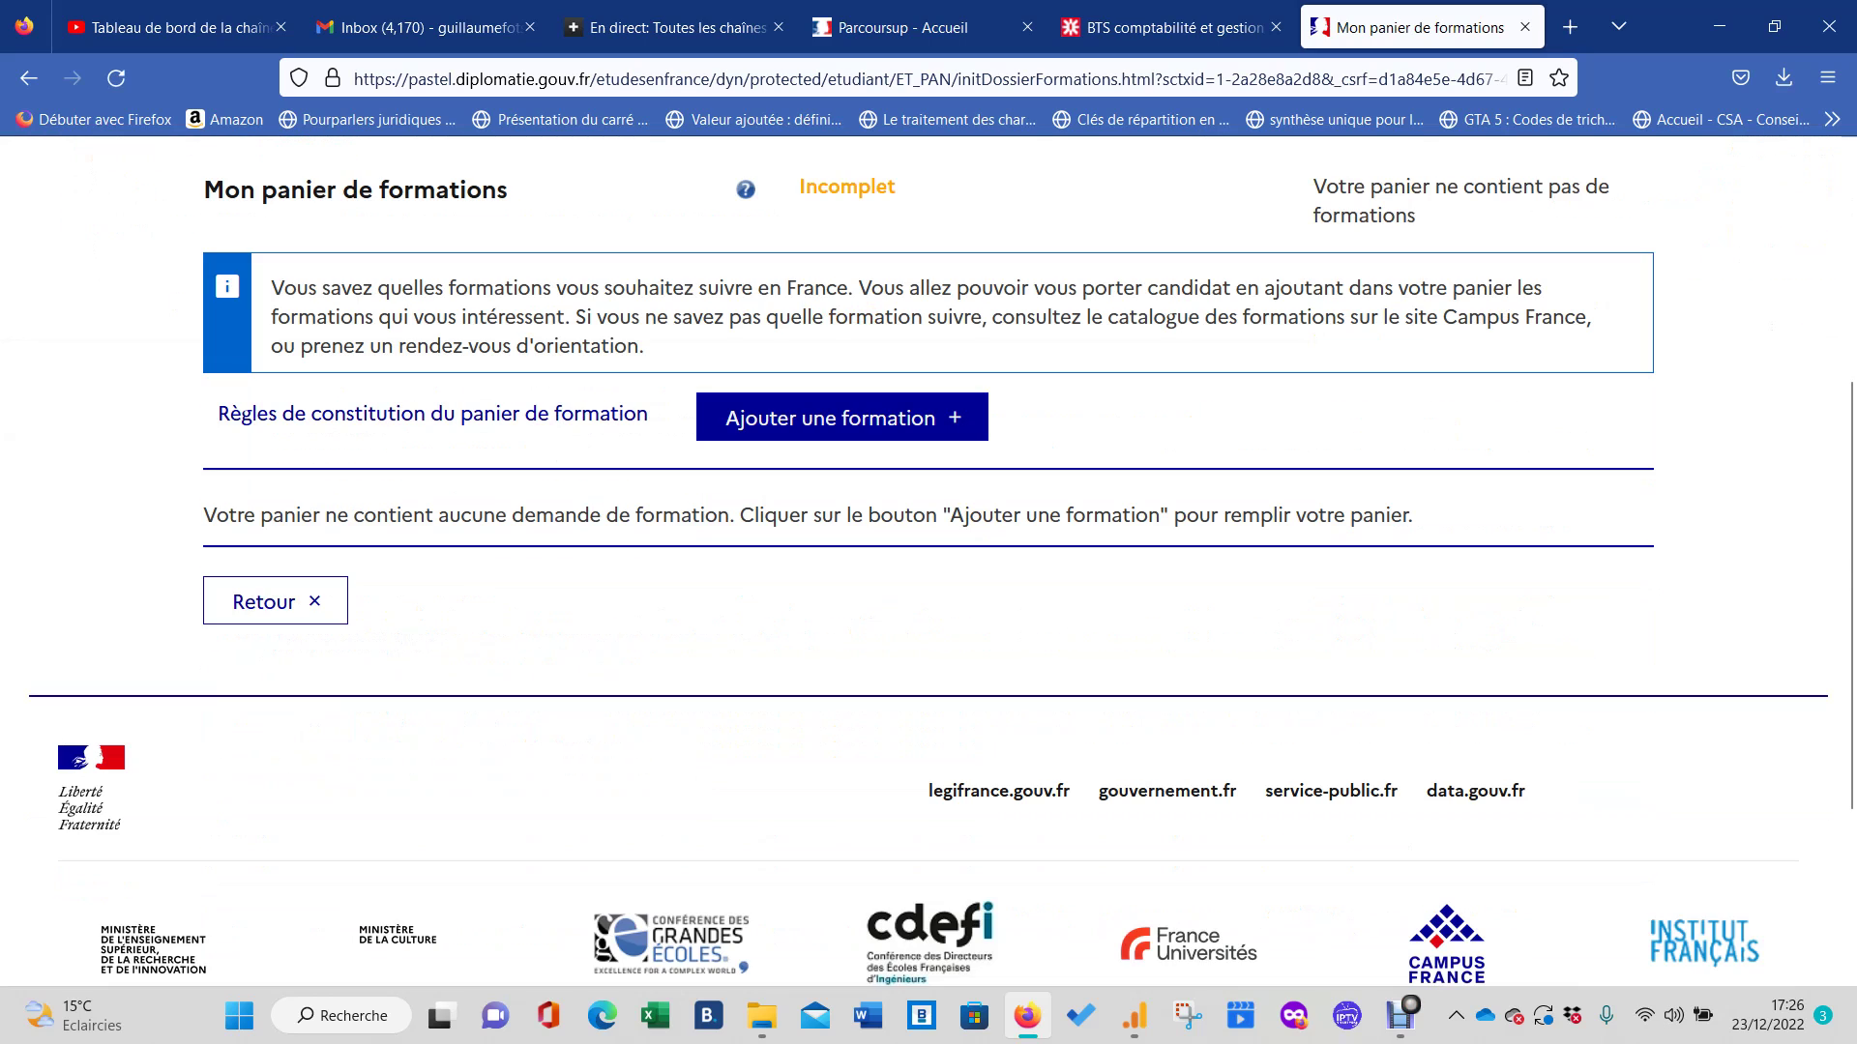
Start adding a training to the basket and search for "aftec" under "Toutes les autres formations".
left_click(843, 418)
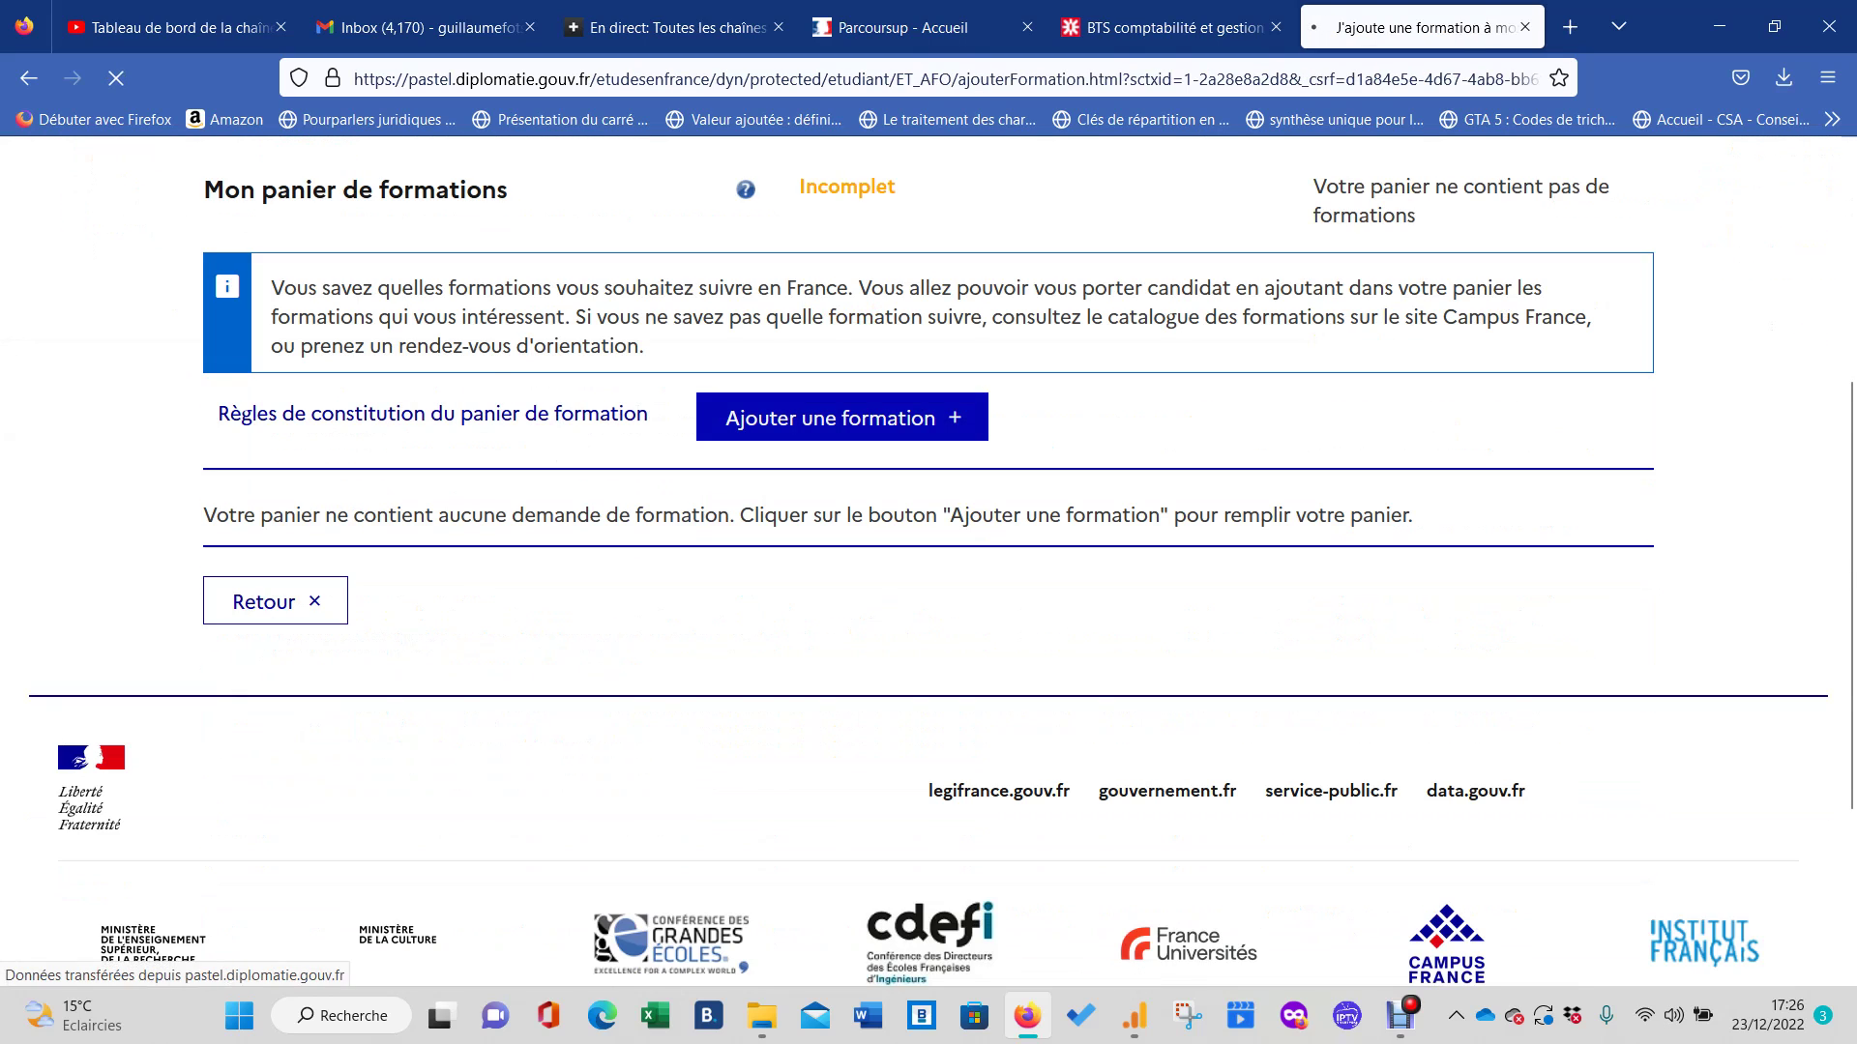
scroll(929, 581, "down", 3)
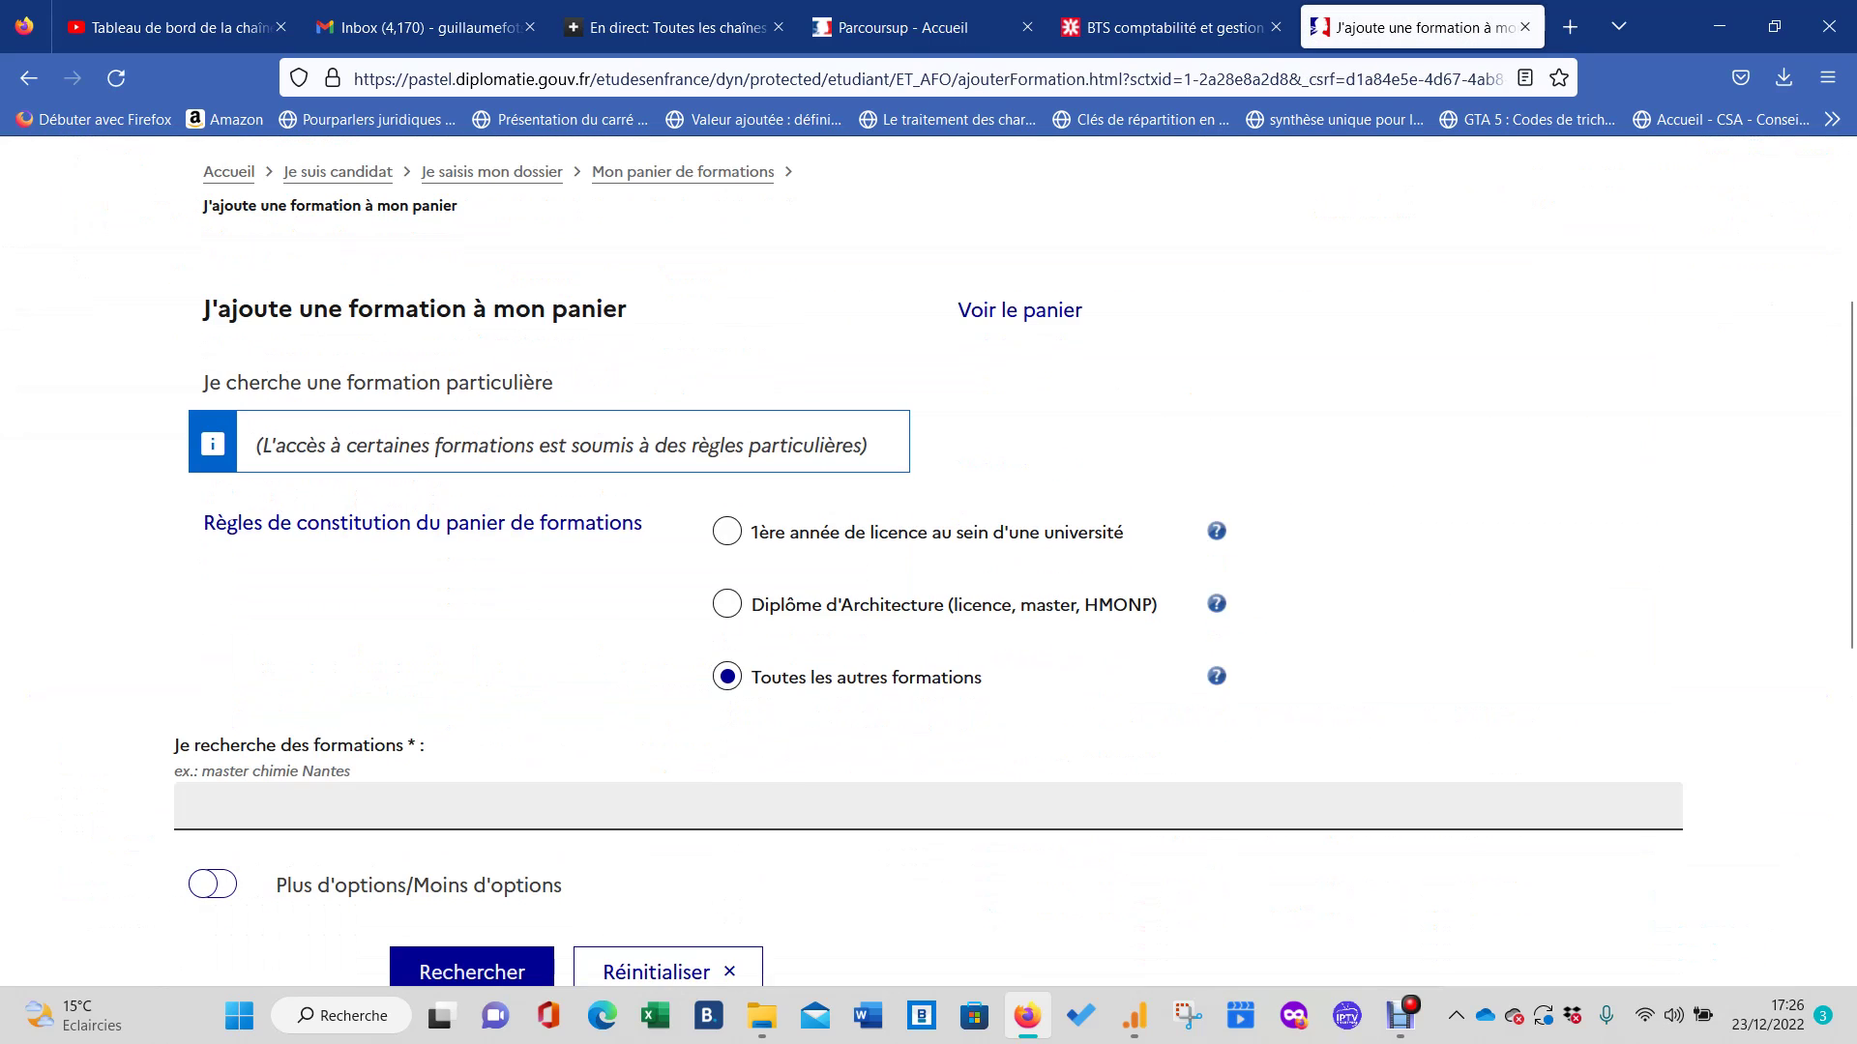
scroll(928, 581, "down", 1)
scroll(930, 581, "down", 2)
left_click(192, 552)
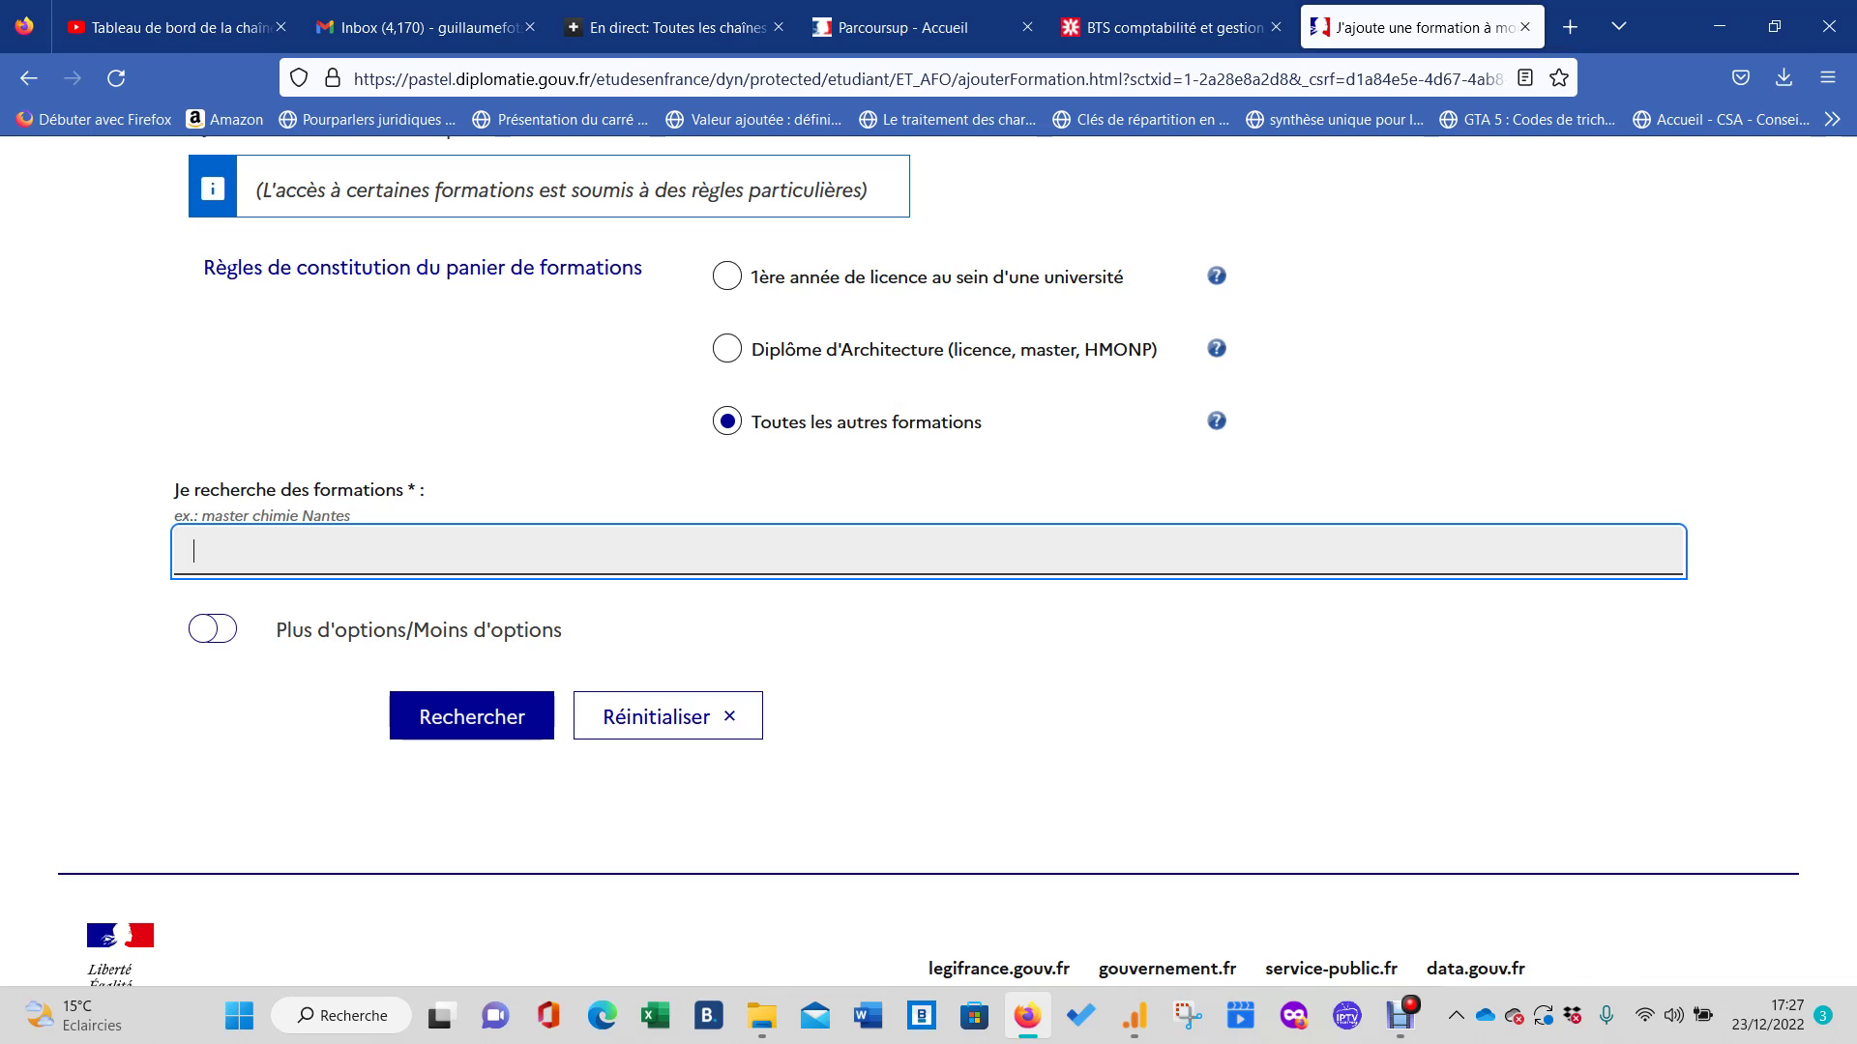
type("aftec")
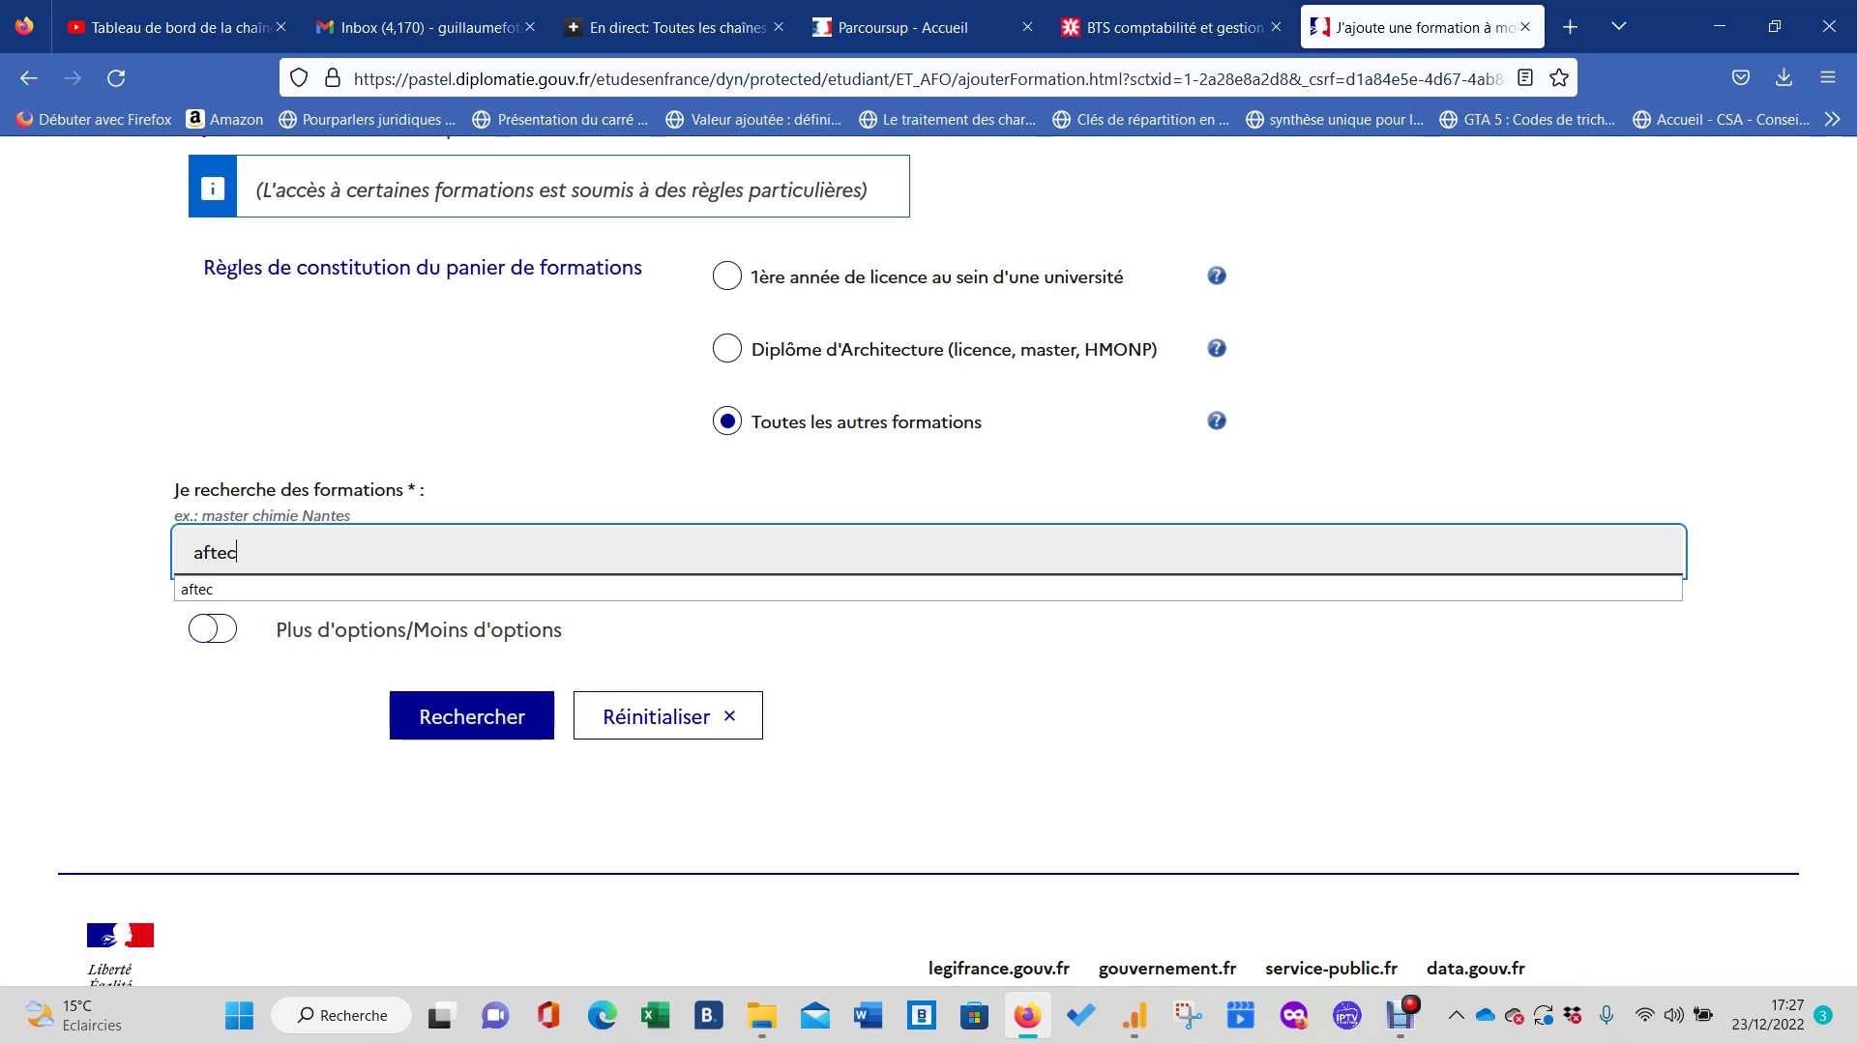
key("Return")
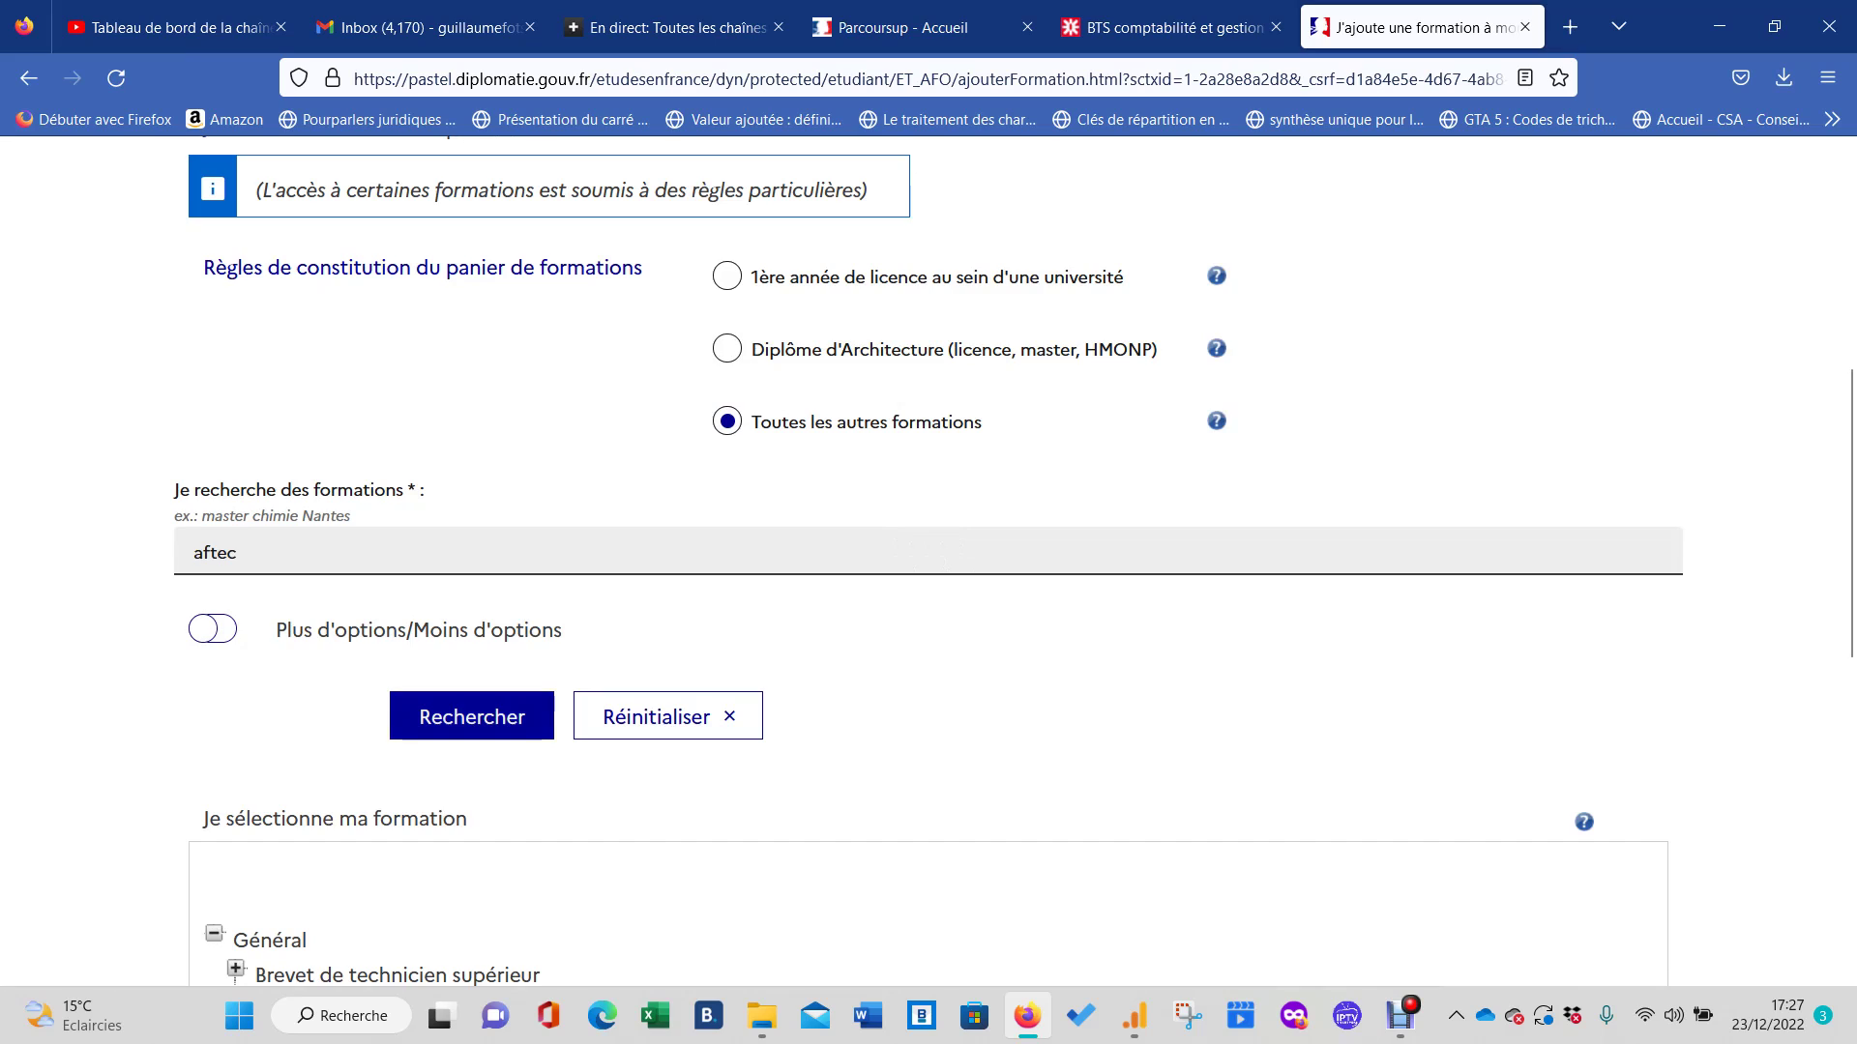
scroll(930, 562, "down", 3)
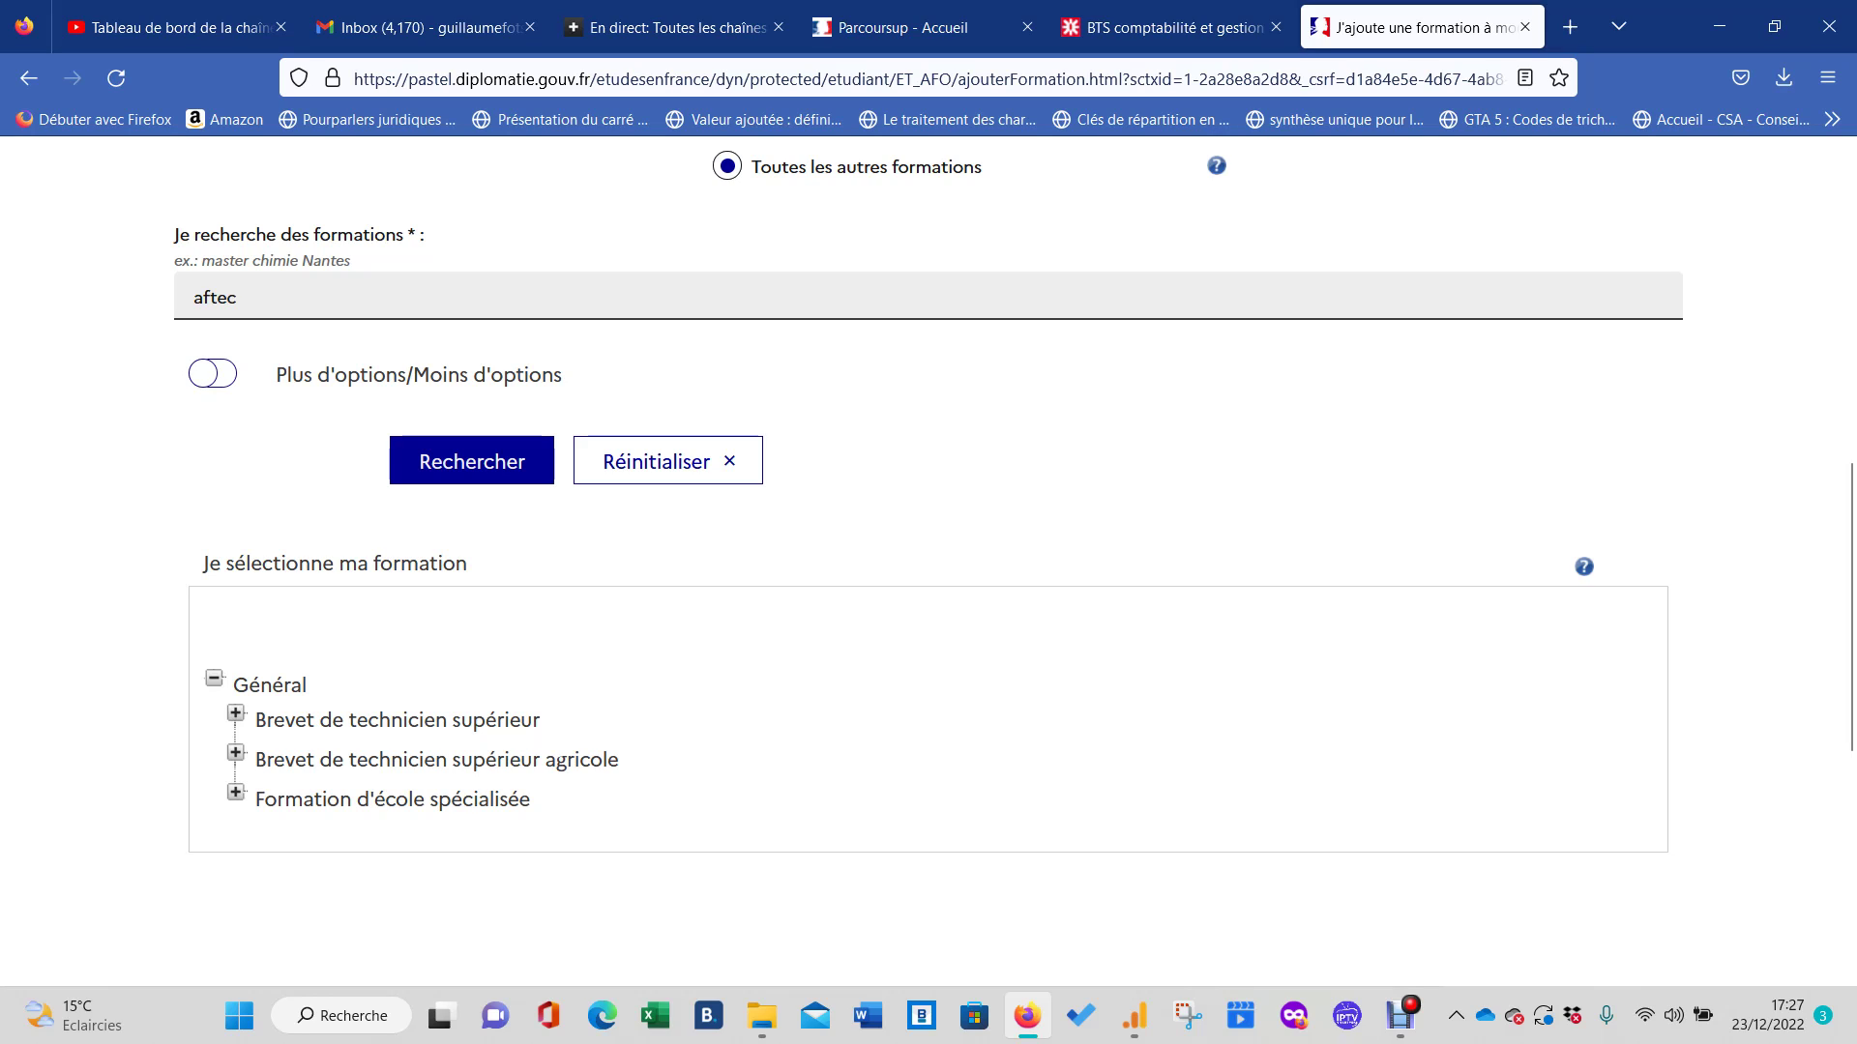
Consult the Plescop AFTEC sheet for the BTS comptabilité et gestion on Terminales2022-2023.fr, then return to the institution list.
left_click(1162, 28)
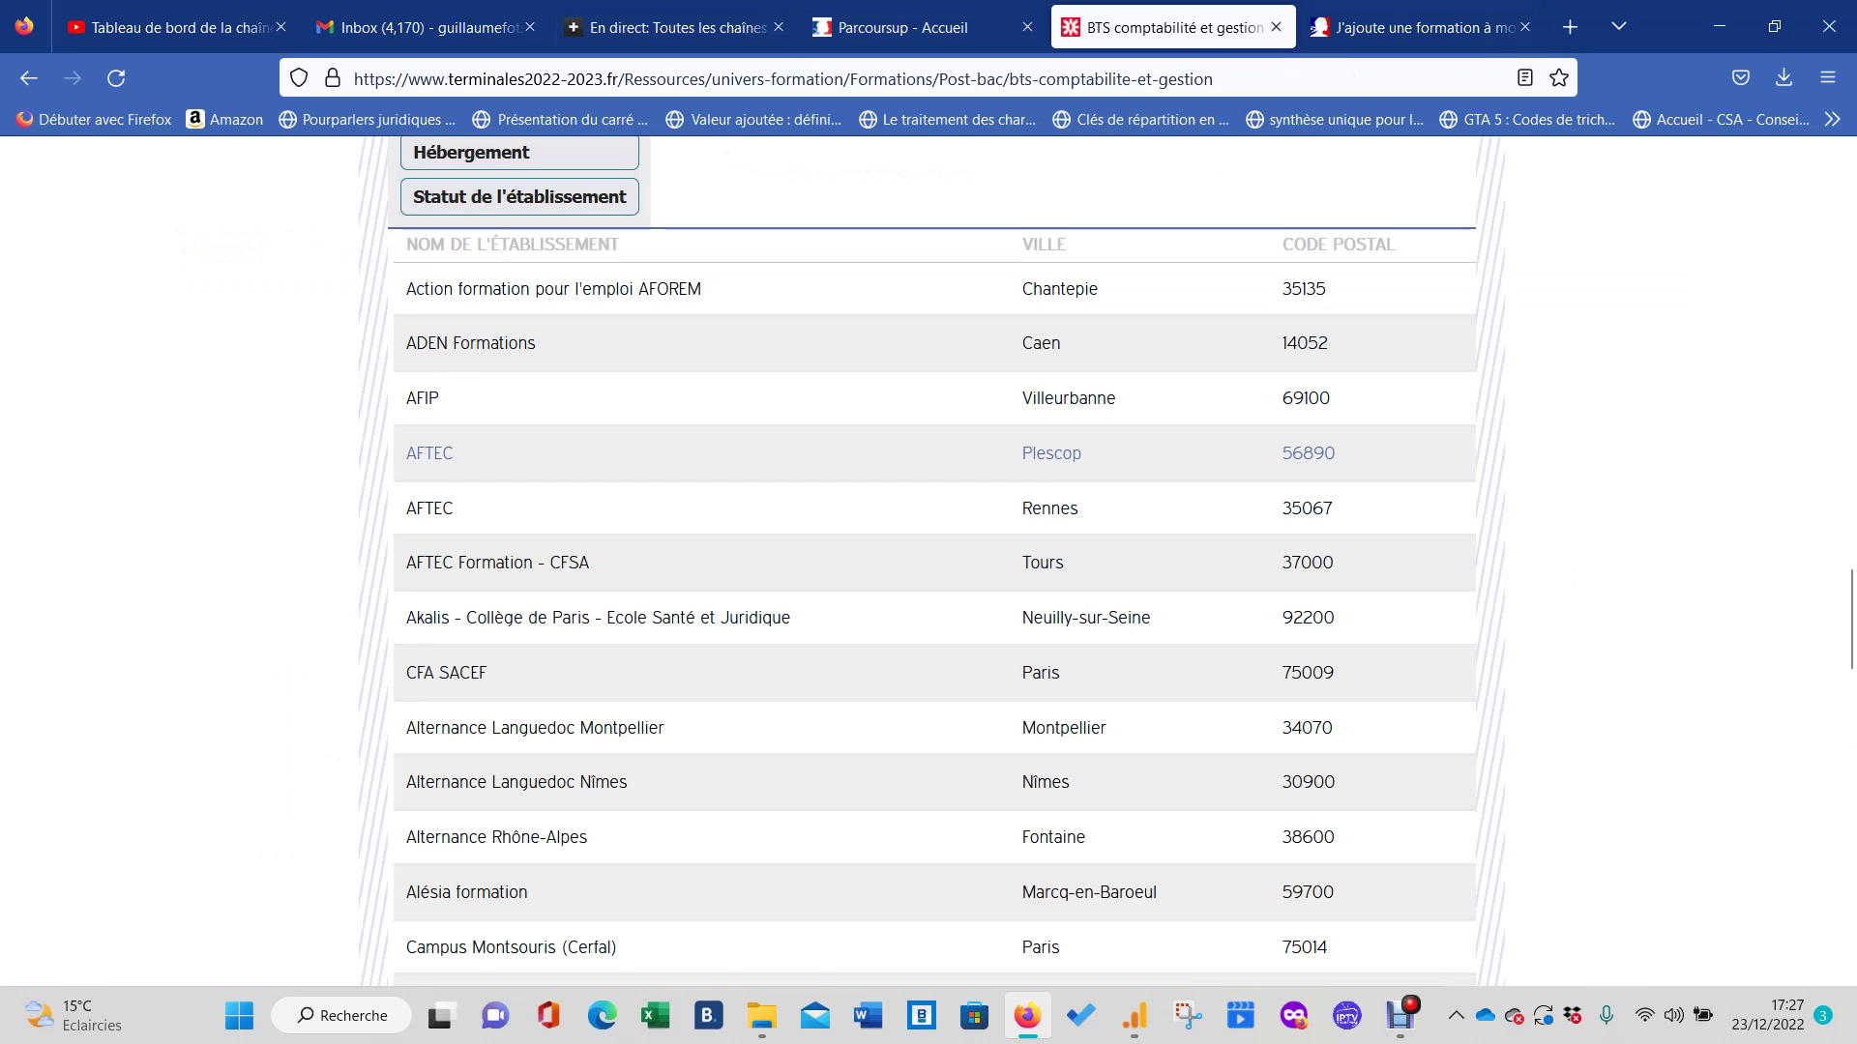
left_click(429, 452)
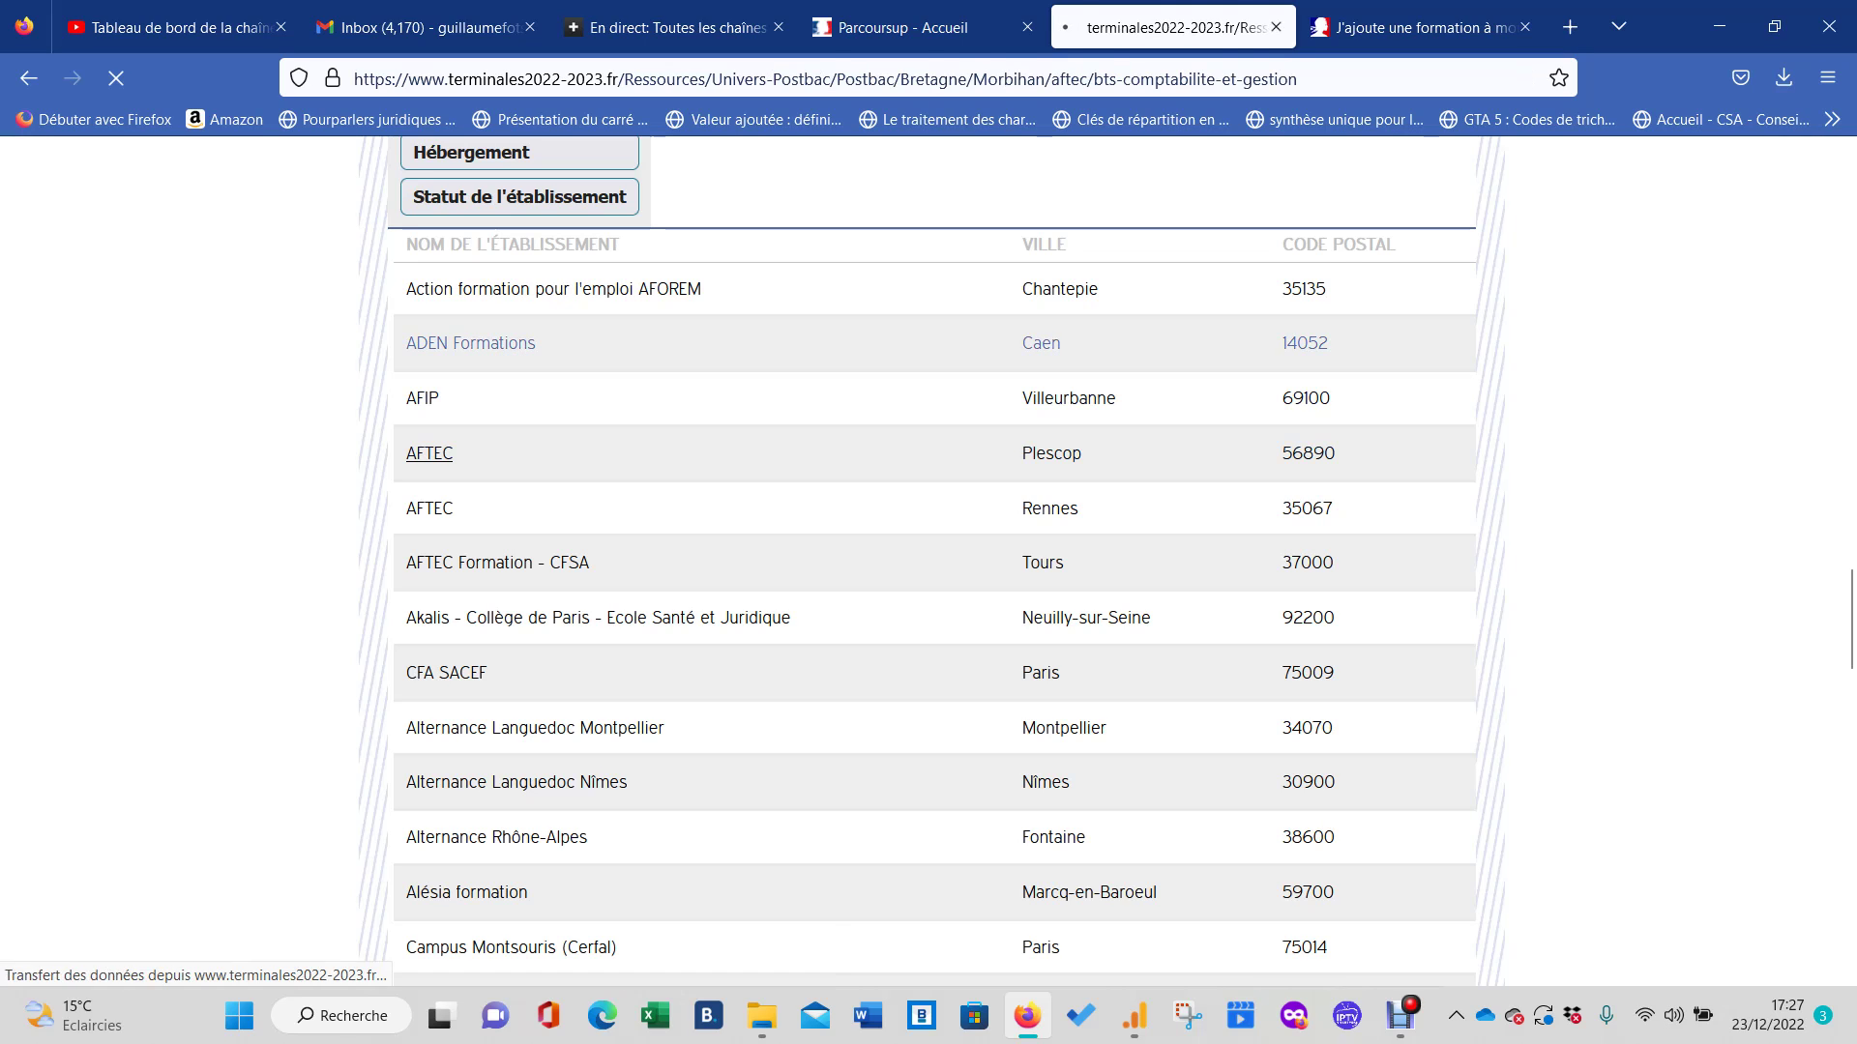
scroll(928, 562, "down", 3)
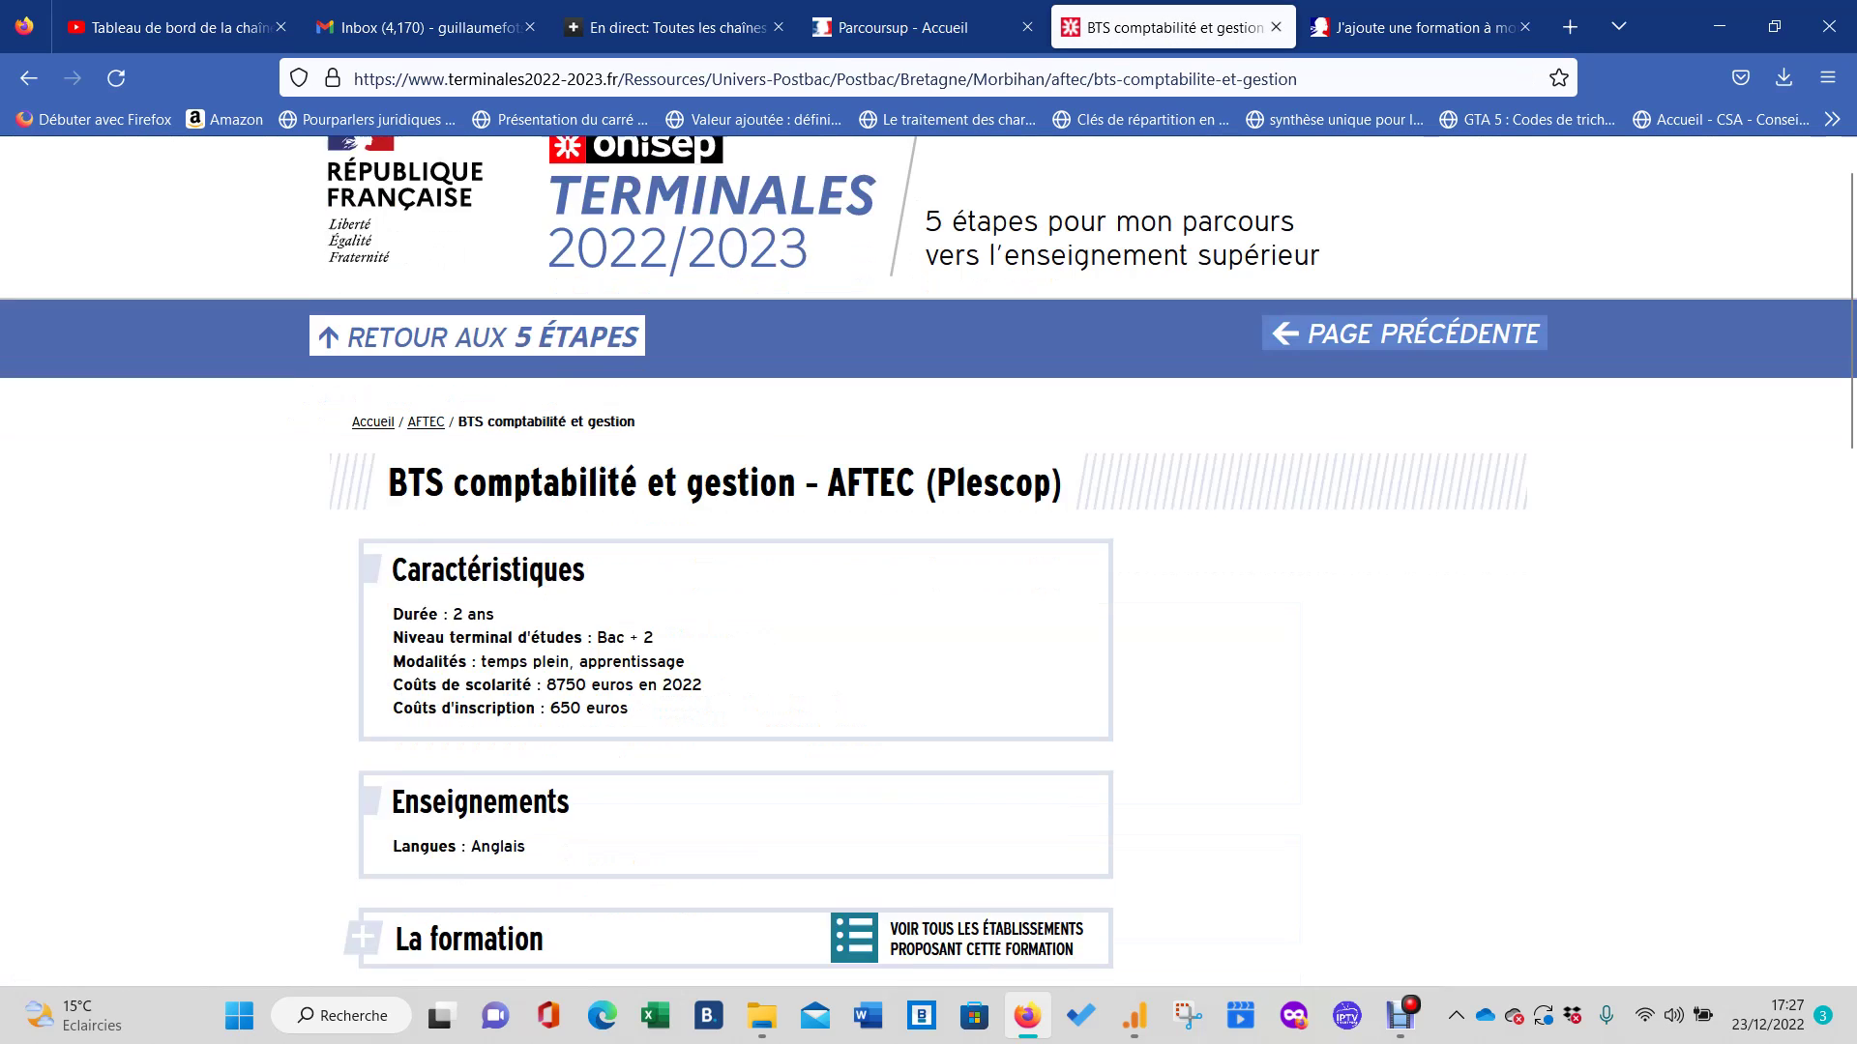
left_click(29, 76)
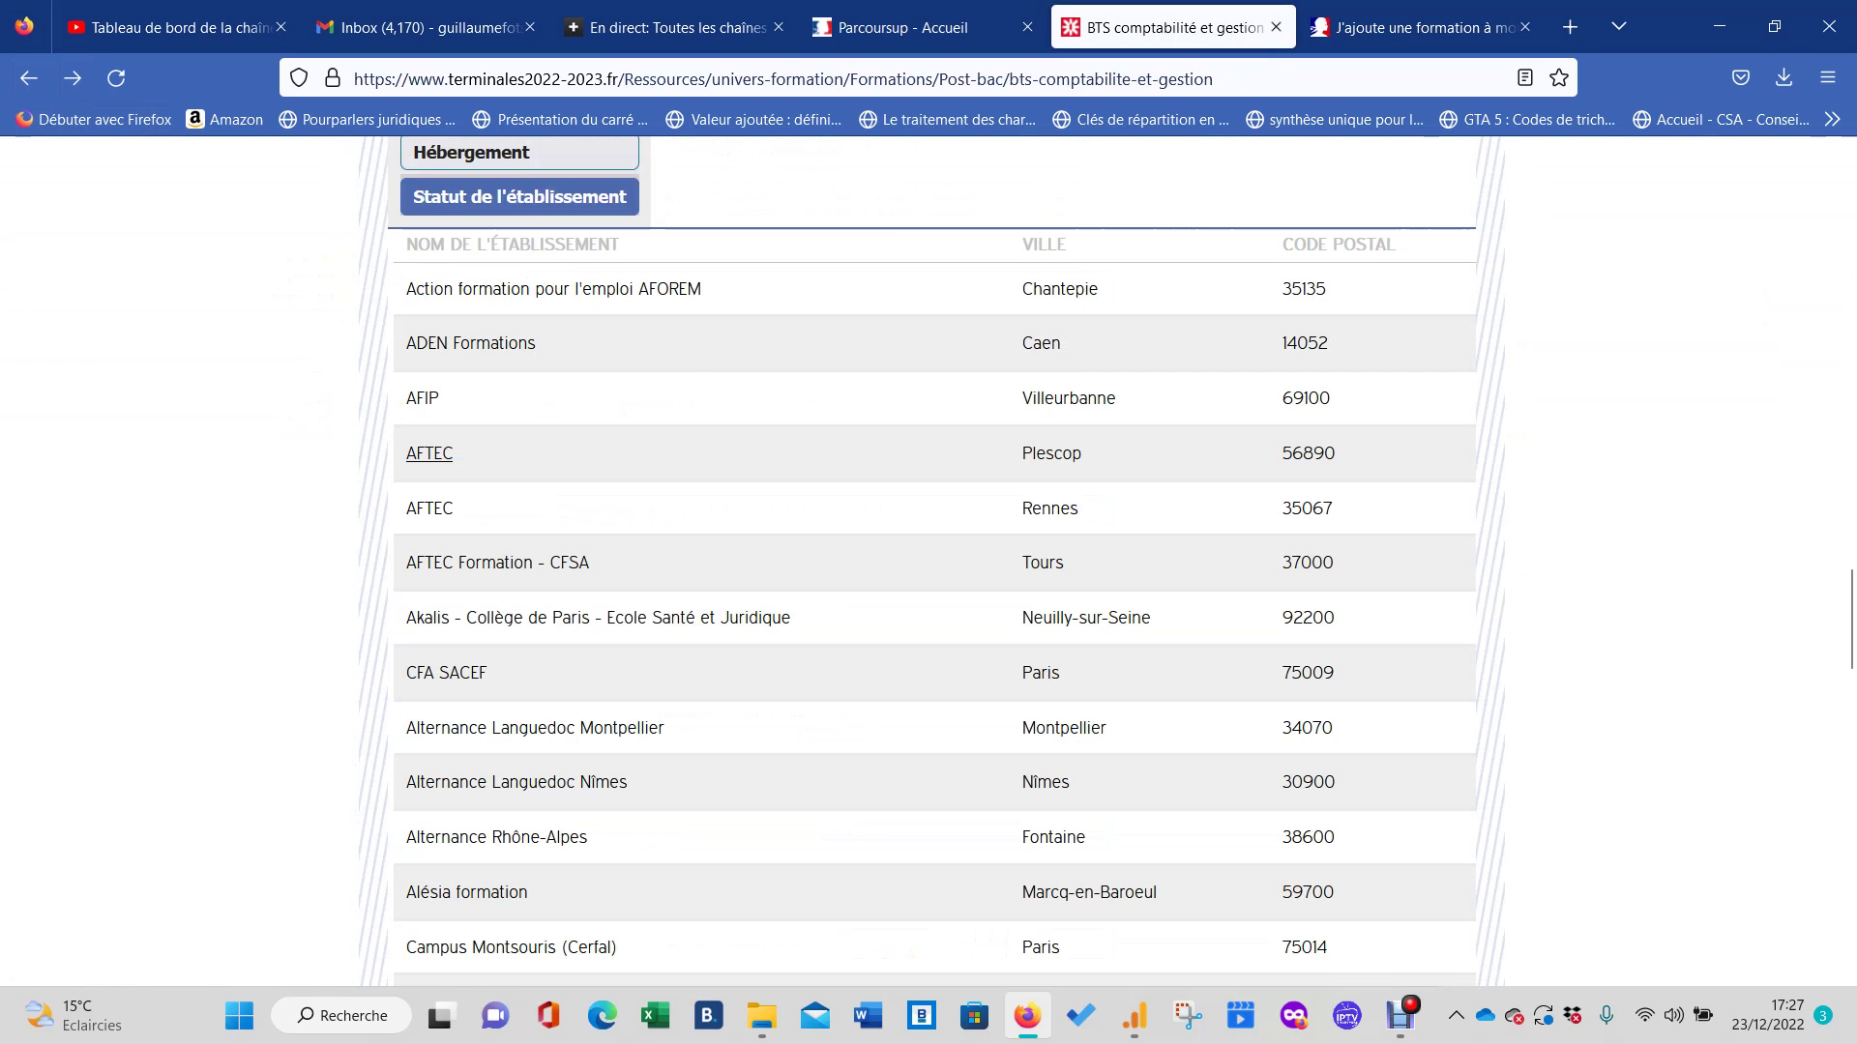
Switch back to Études en France and select "Comptabilité et gestion" among the "Brevet de technicien supérieur" search results.
left_click(1417, 28)
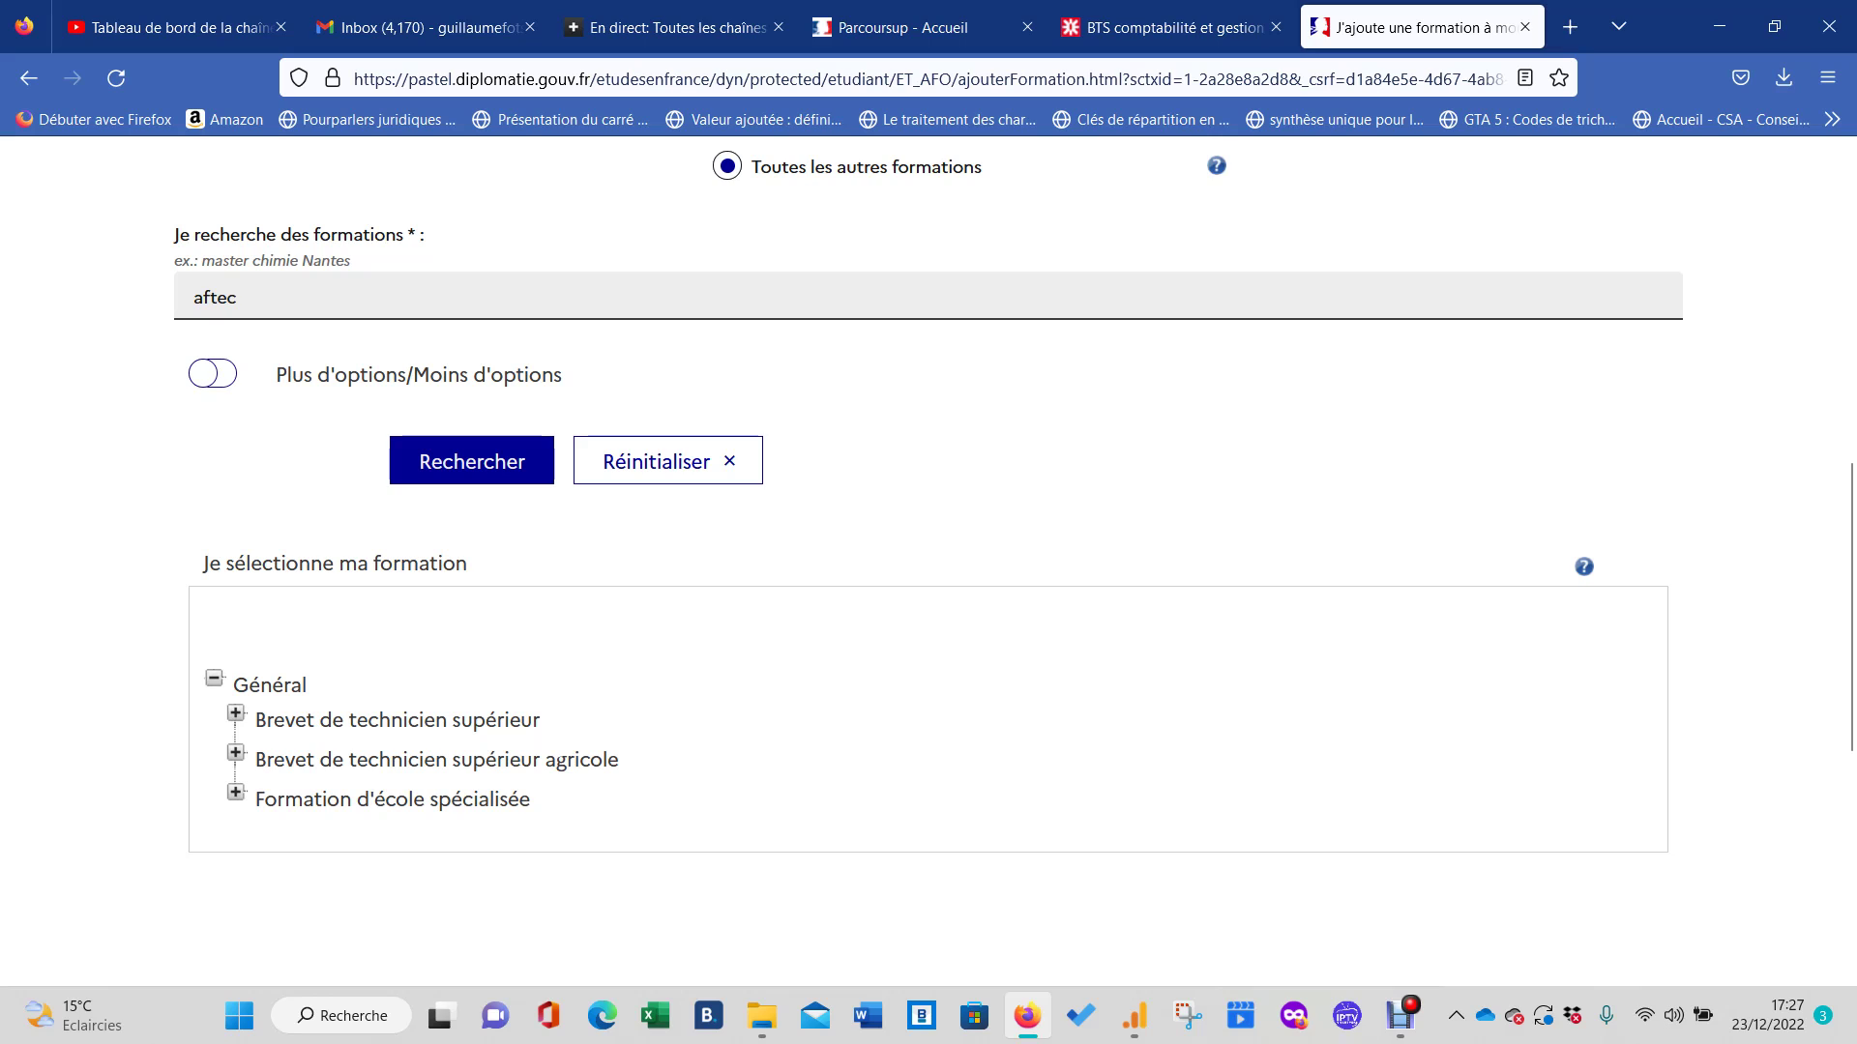
left_click(235, 714)
scroll(928, 580, "down", 3)
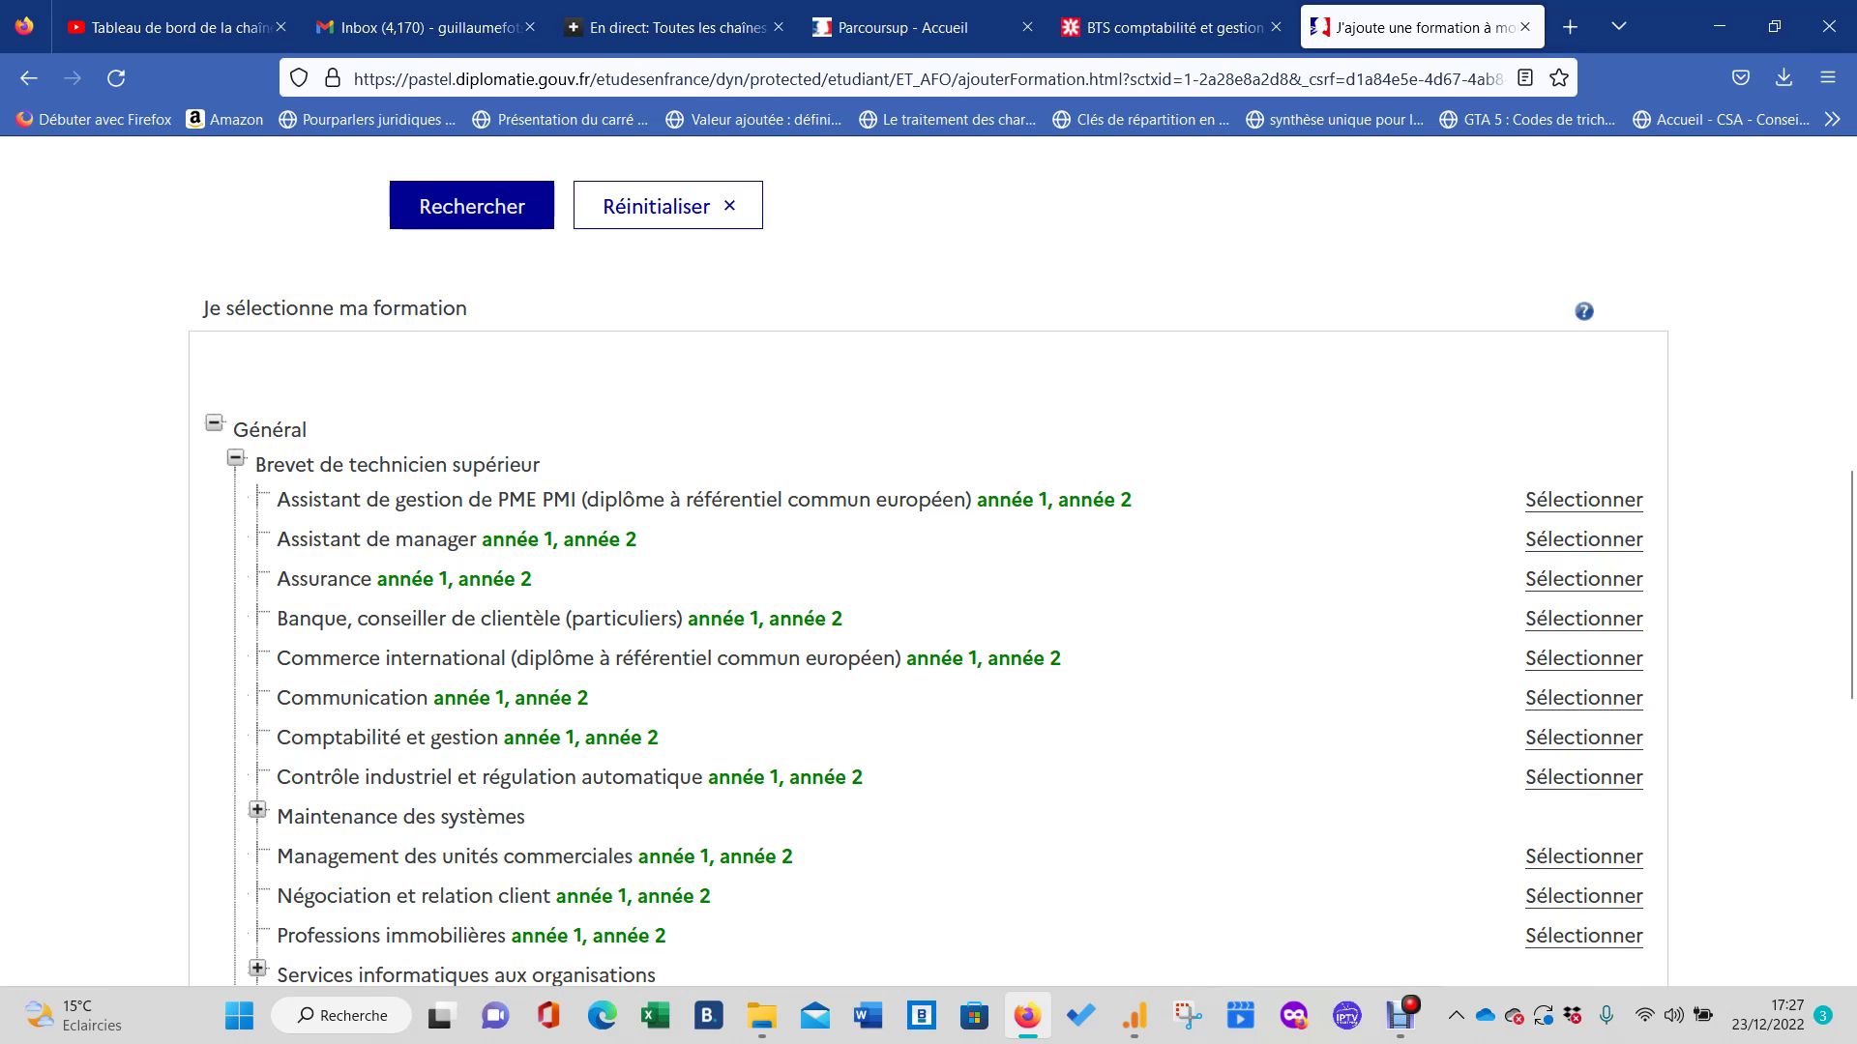
left_click(1583, 738)
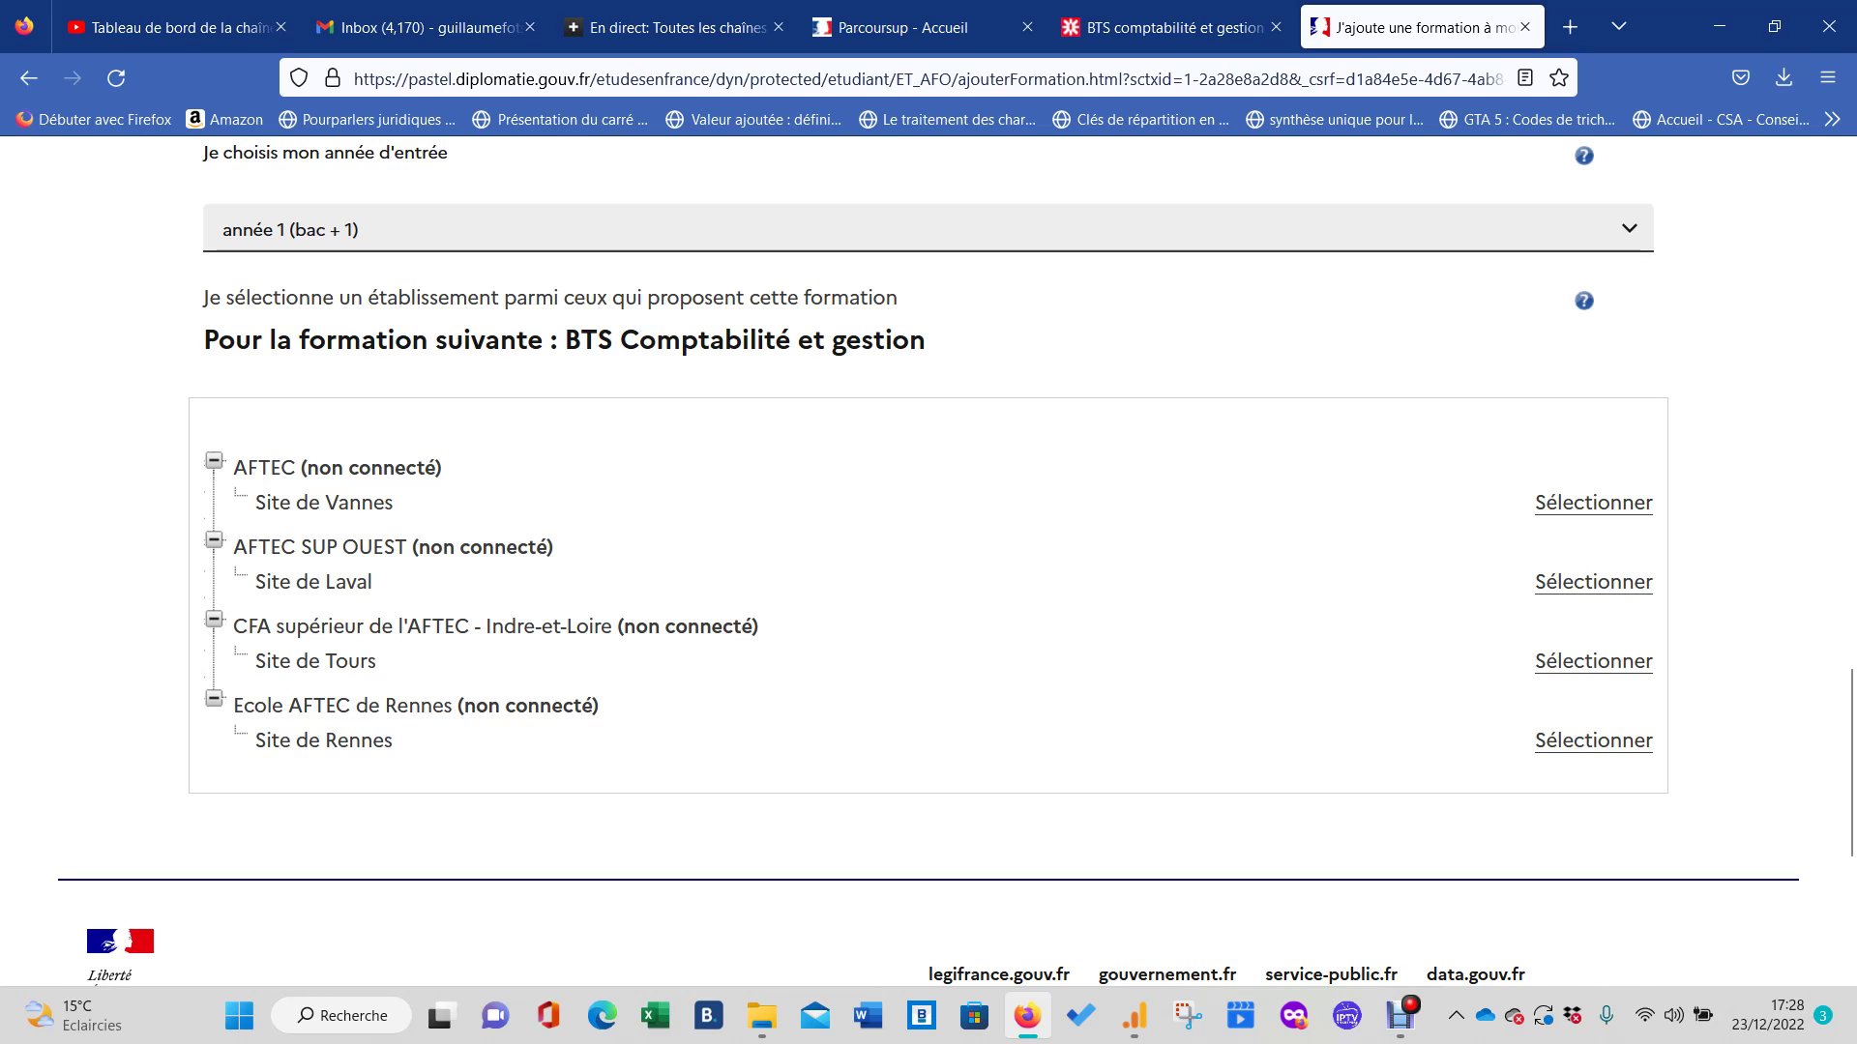
Add the first-year BTS Comptabilité et gestion at AFTEC's Site de Vannes to the basket and return to the basket.
left_click(1593, 503)
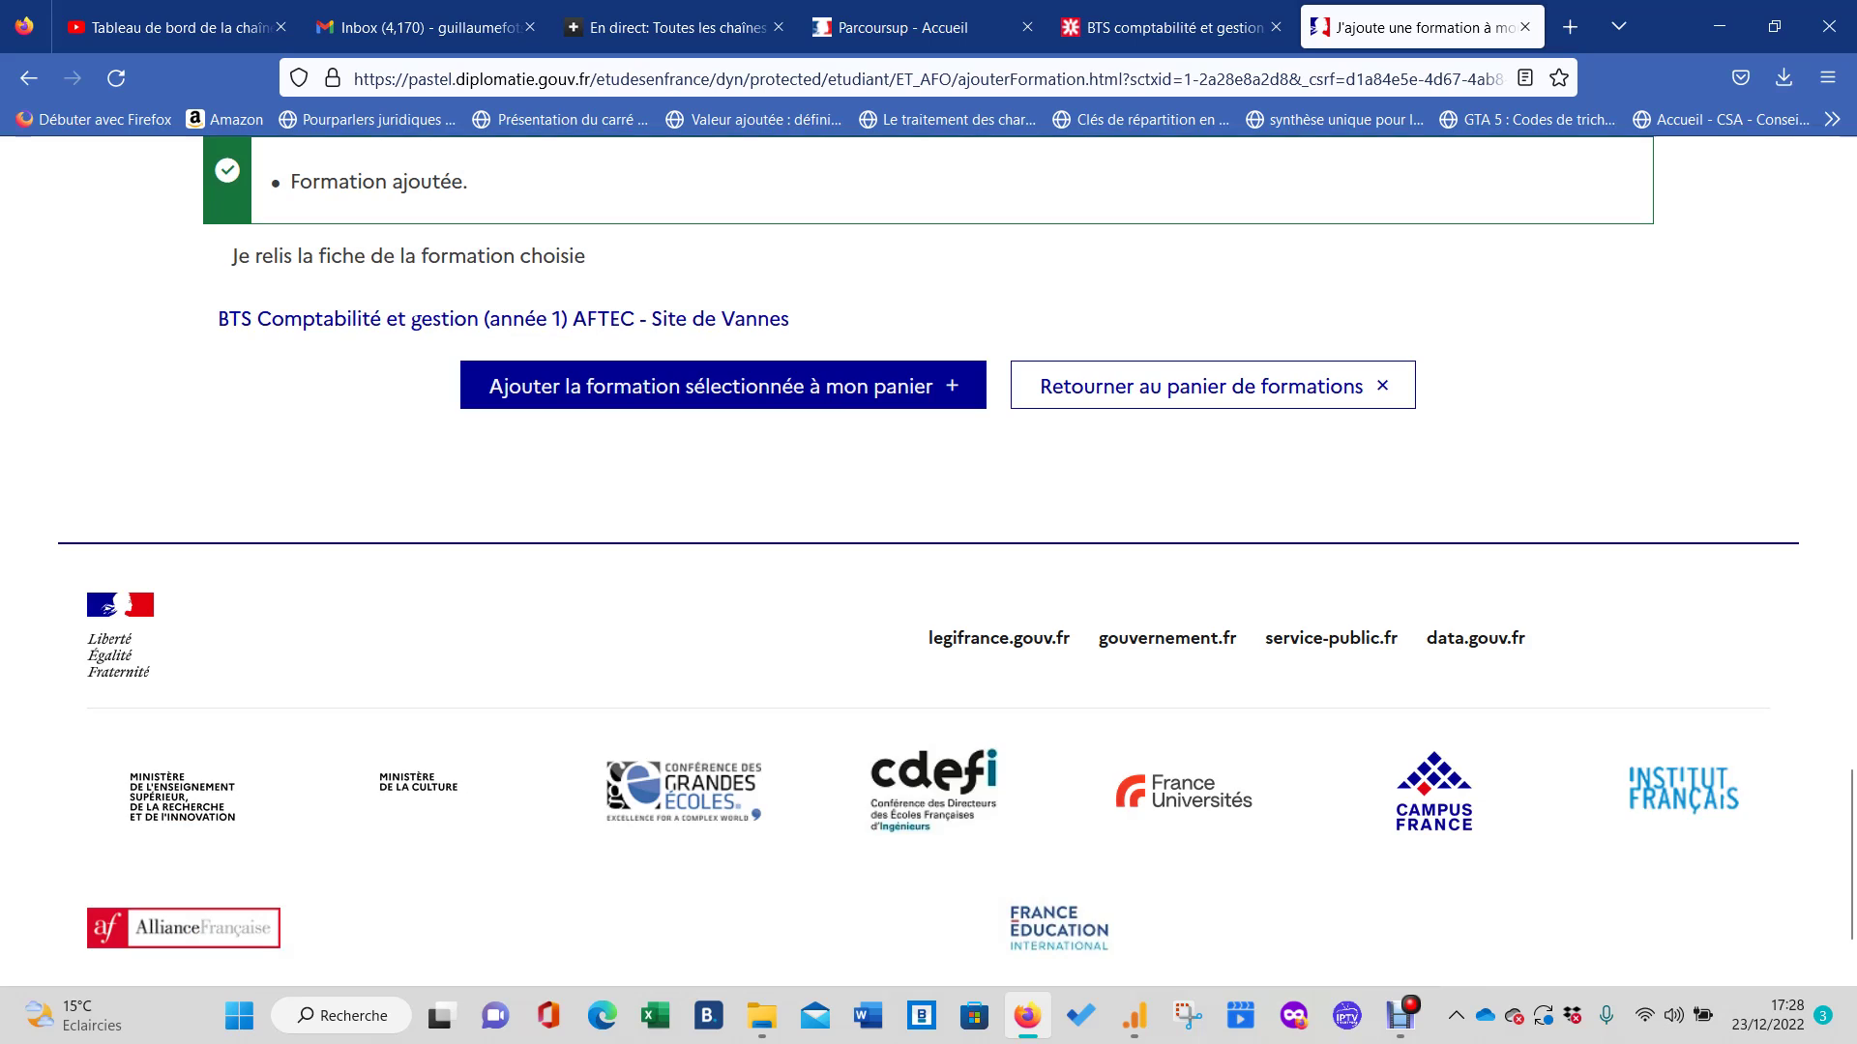
scroll(1212, 407, "up", 1)
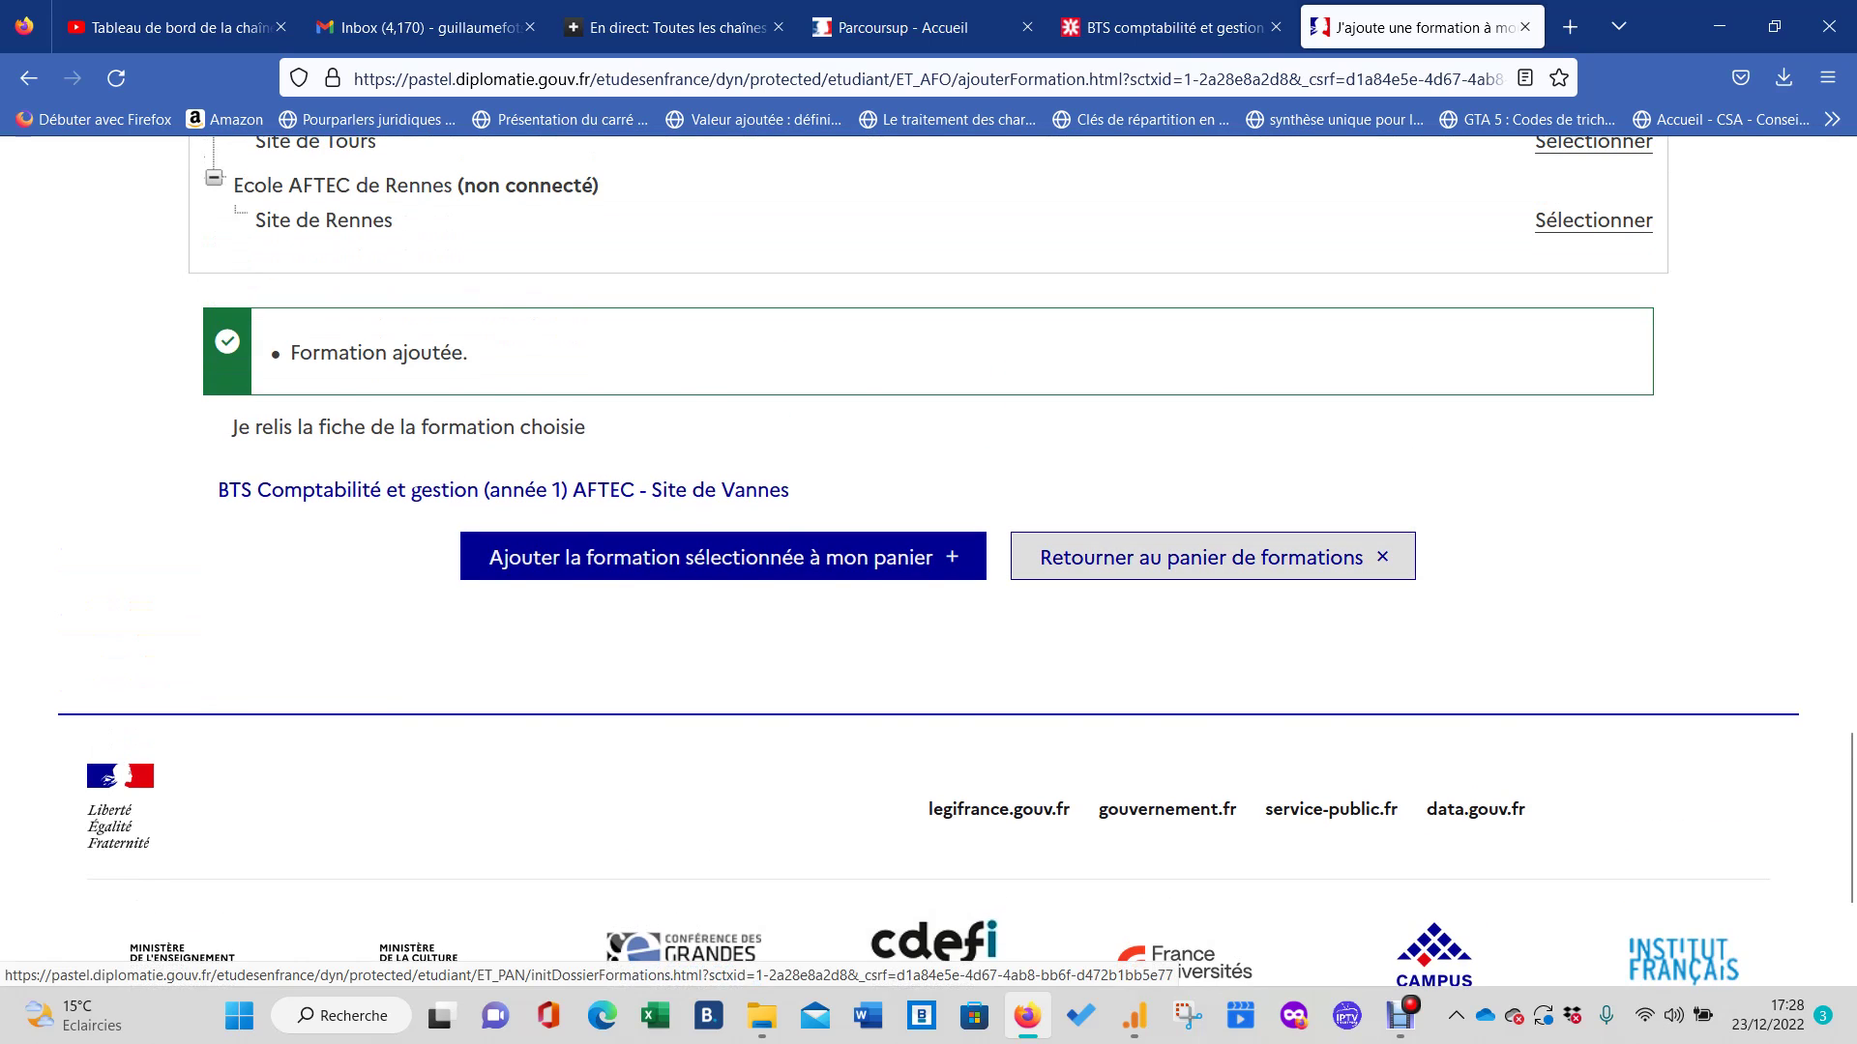
left_click(1213, 431)
scroll(929, 582, "down", 3)
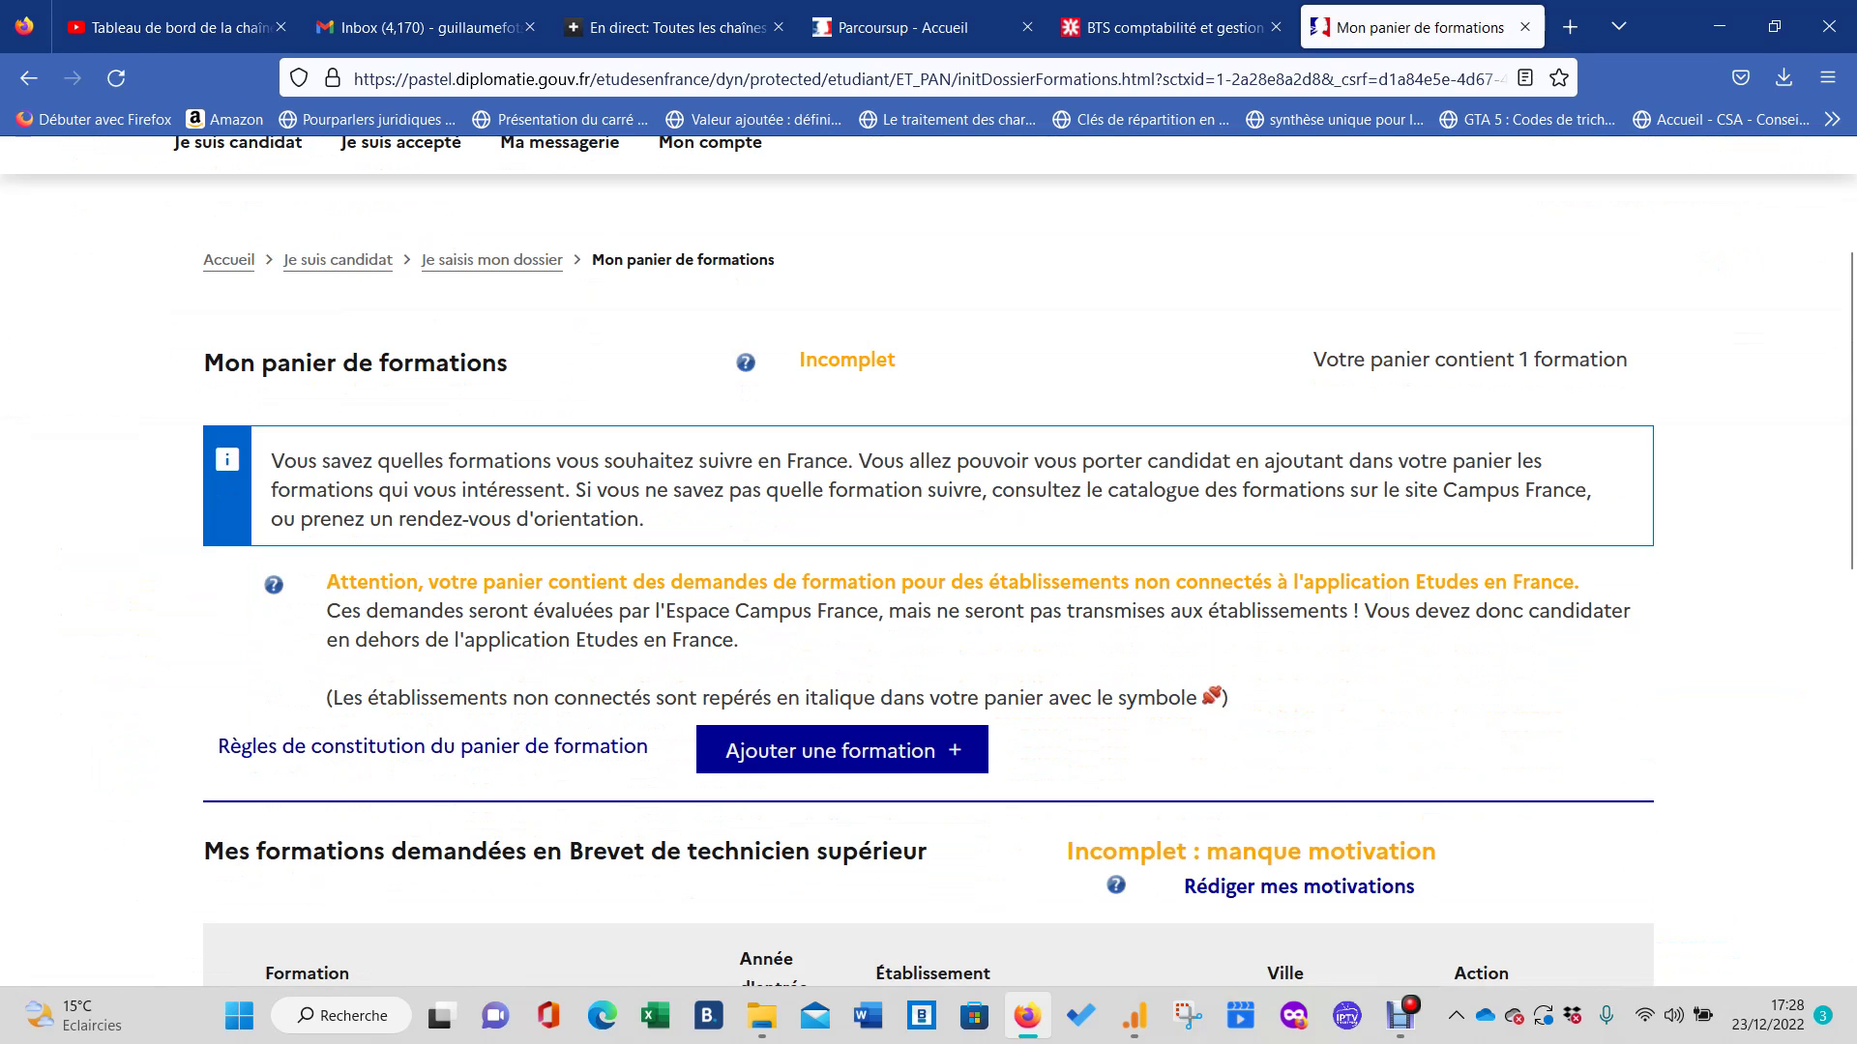
Consult the information sheet of the AFTEC BTS Comptabilité et gestion in the basket, including its contact details and submission dates, then close it.
scroll(928, 581, "down", 3)
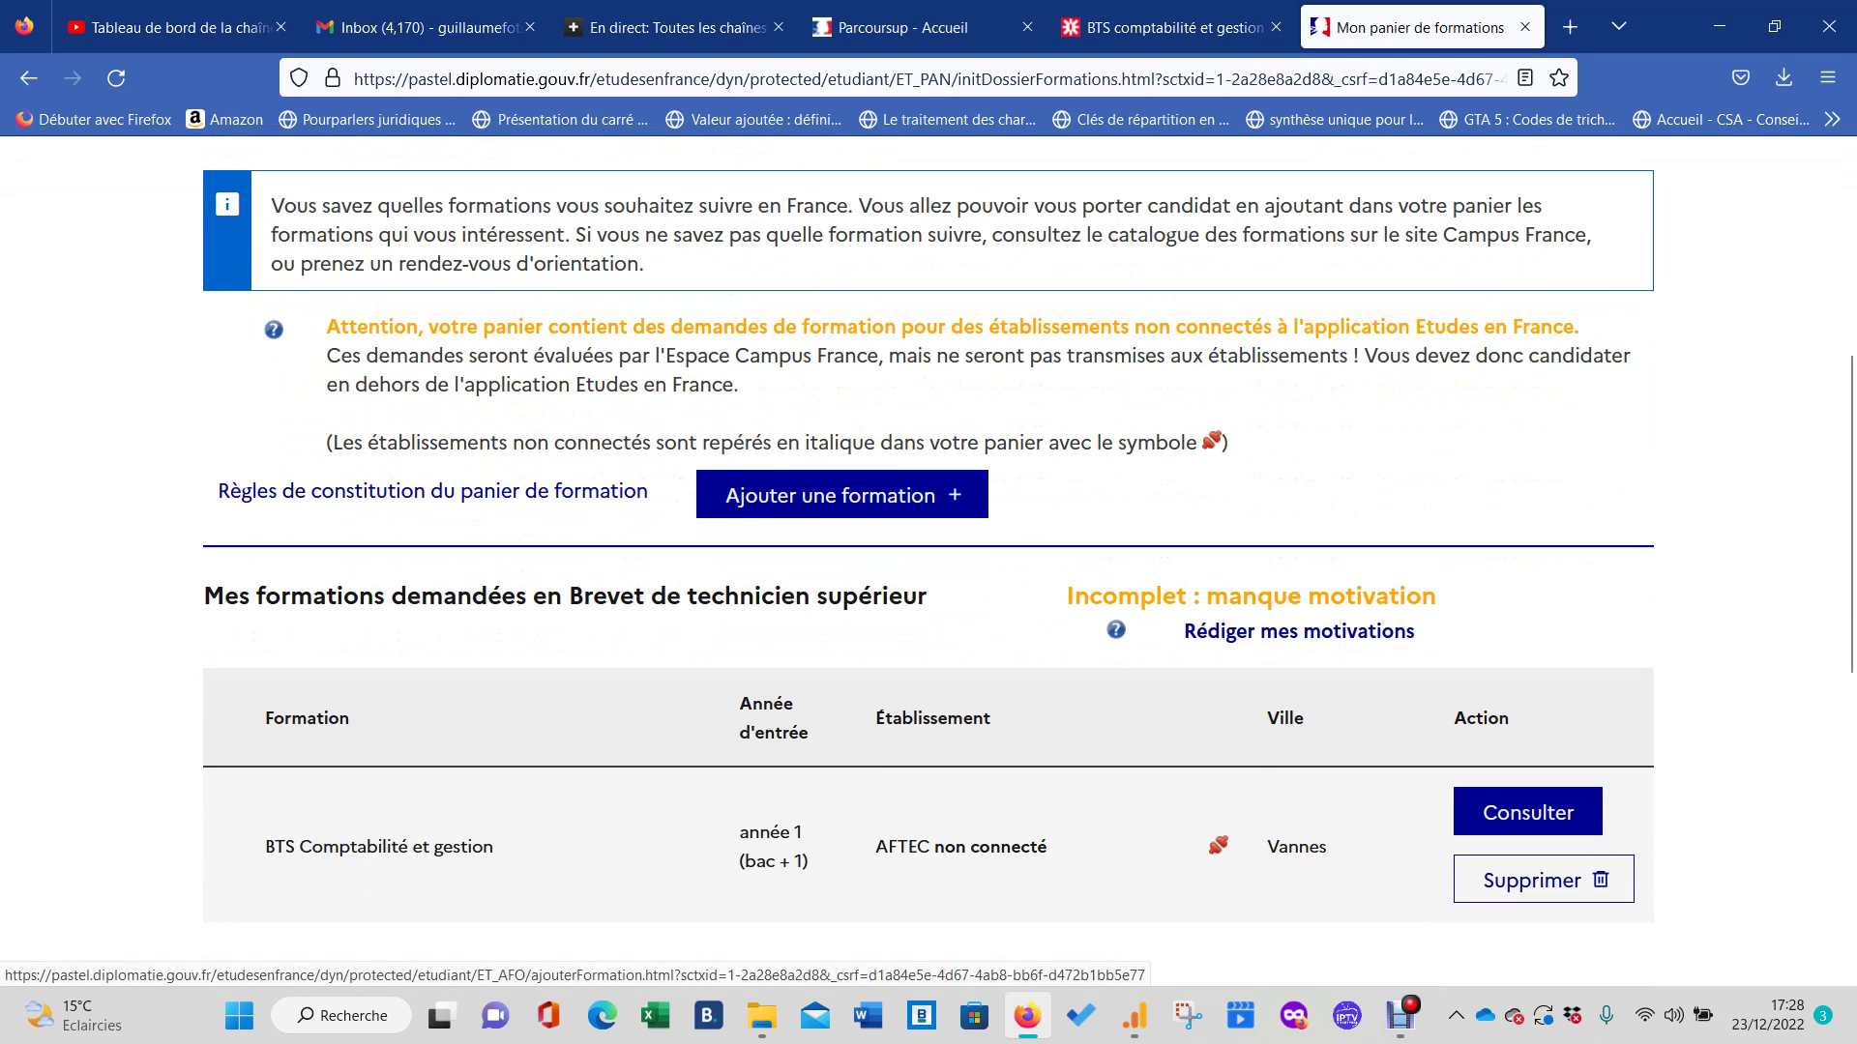
scroll(929, 561, "down", 4)
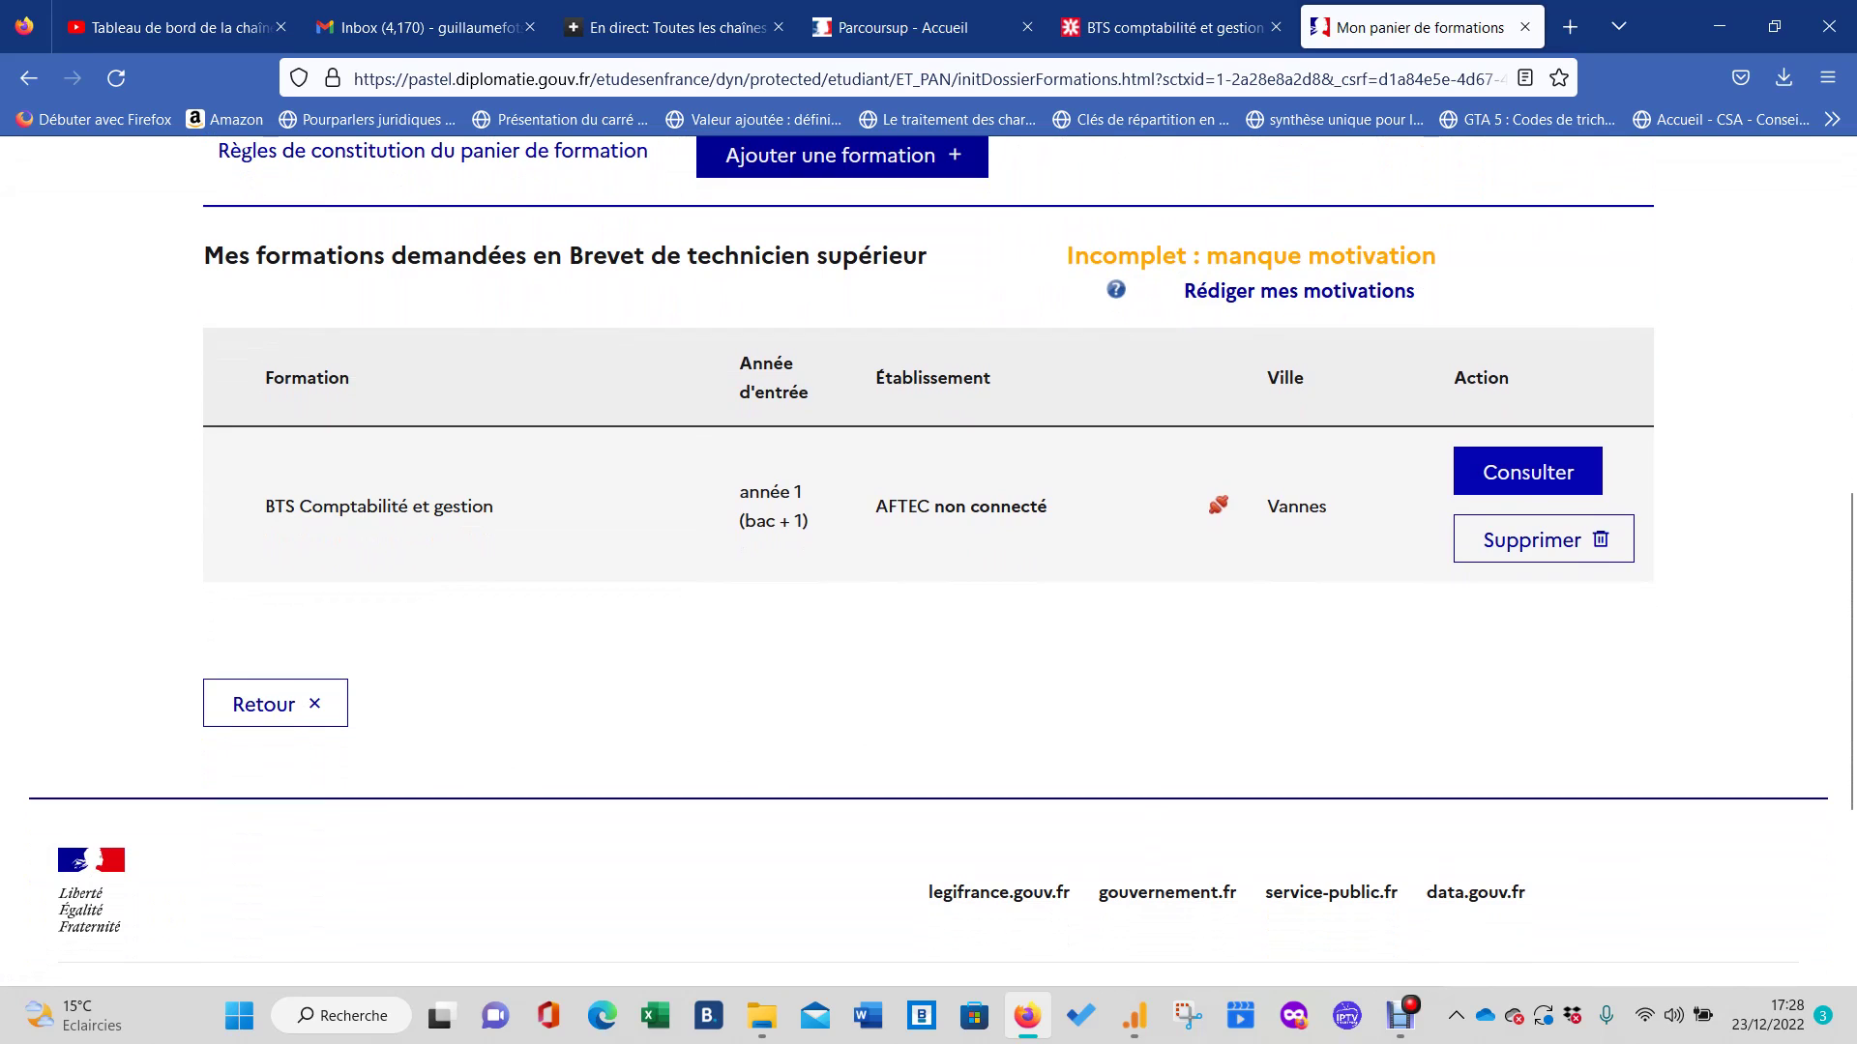
left_click(1528, 471)
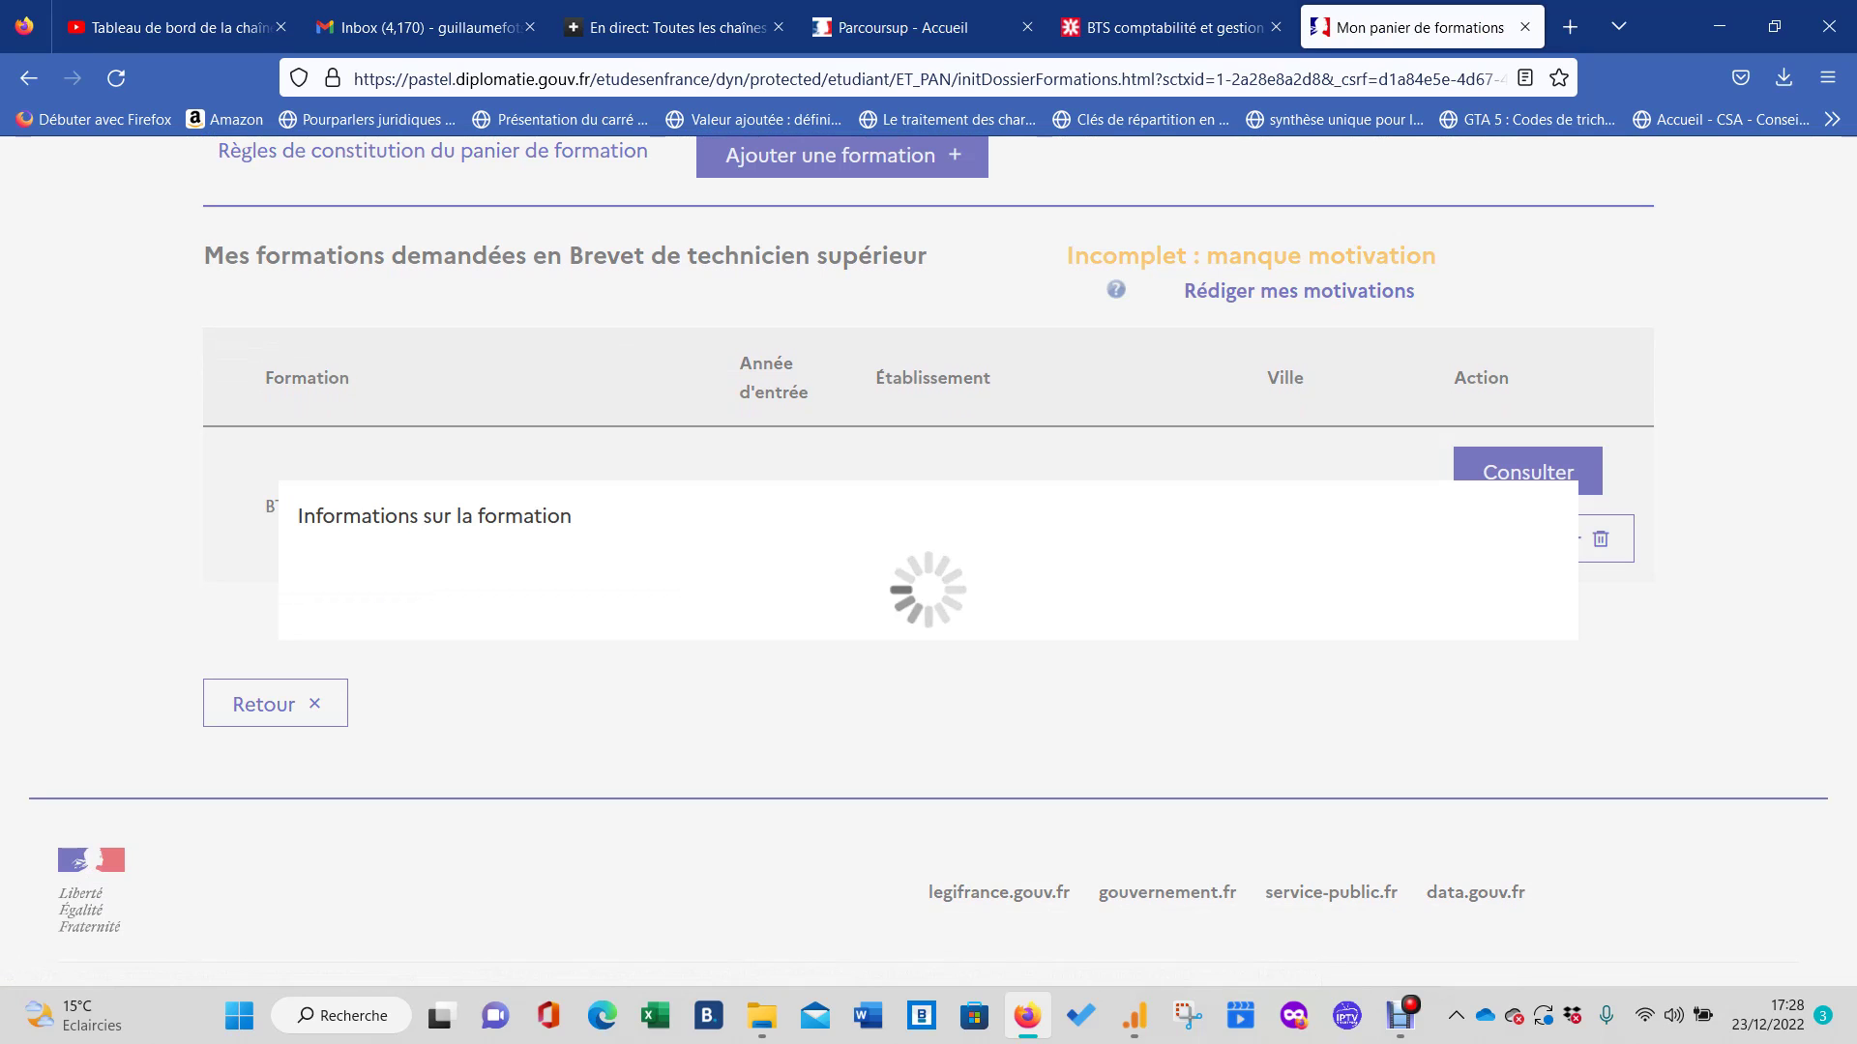
scroll(928, 581, "down", 2)
scroll(928, 591, "down", 1)
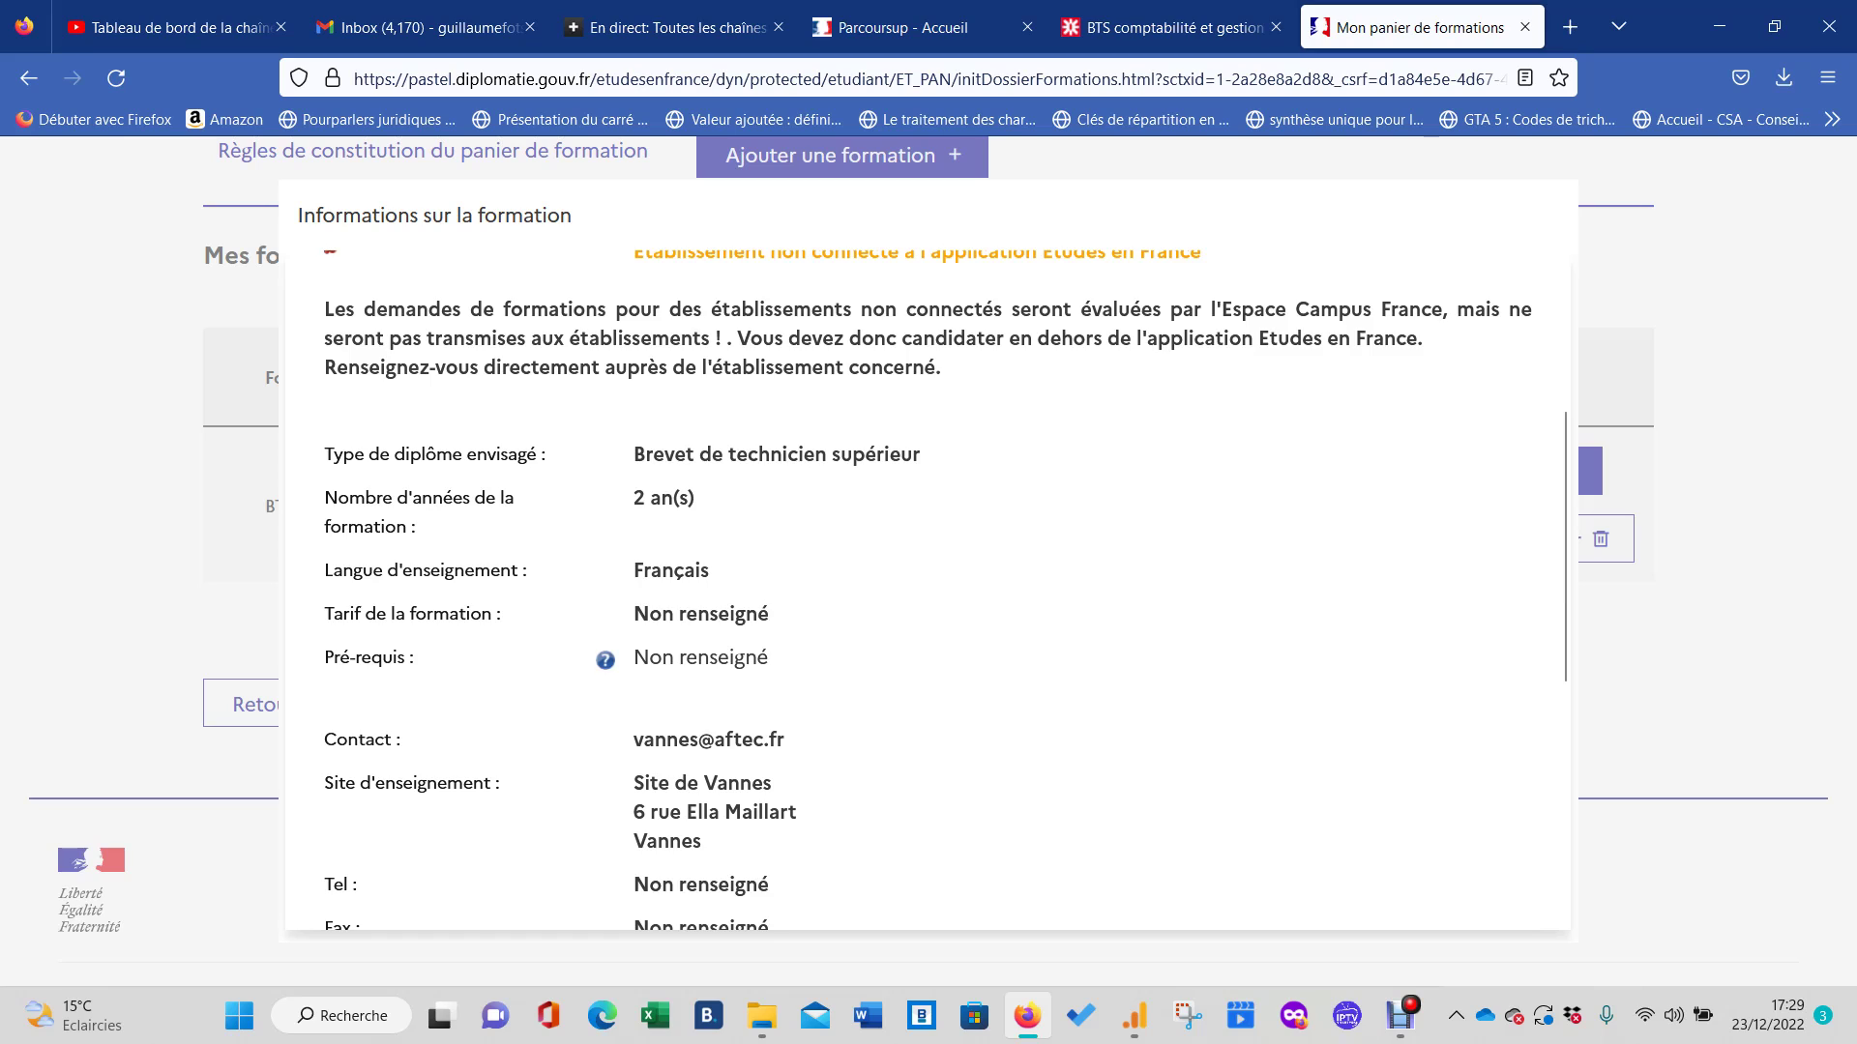
scroll(928, 581, "down", 5)
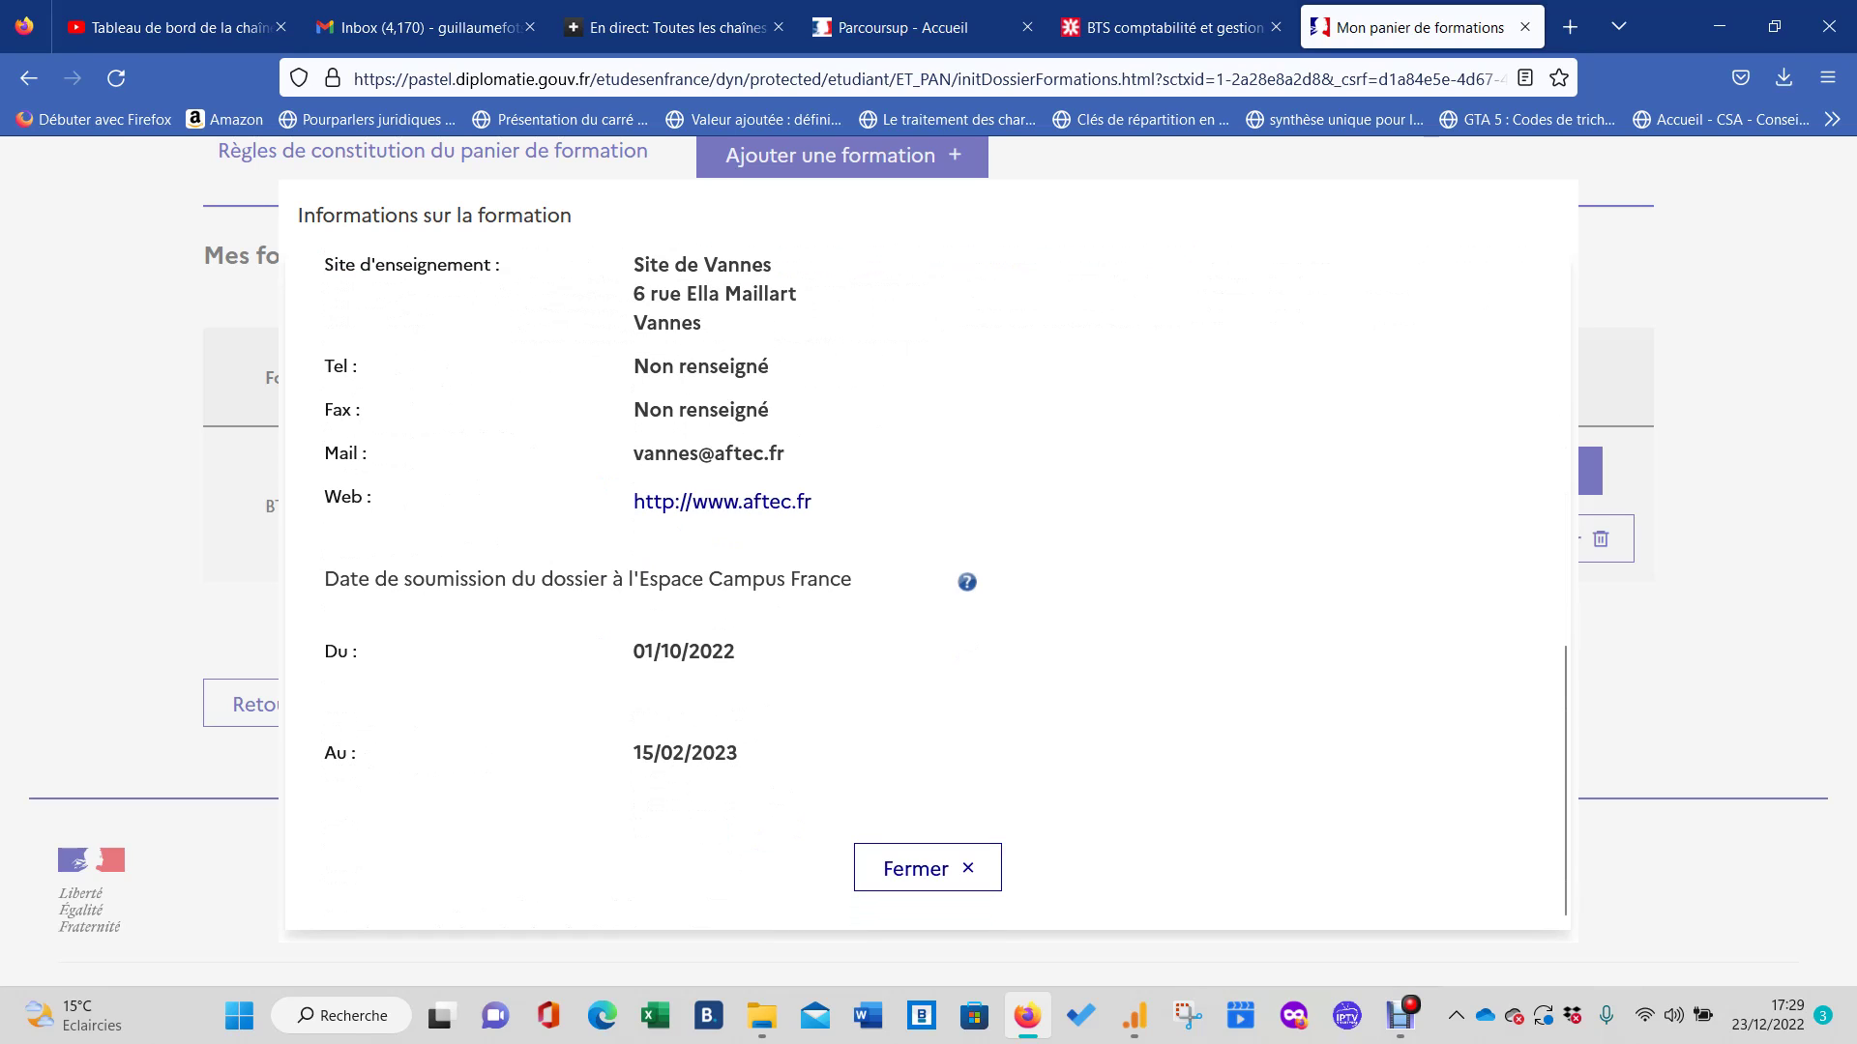
scroll(930, 580, "up", 5)
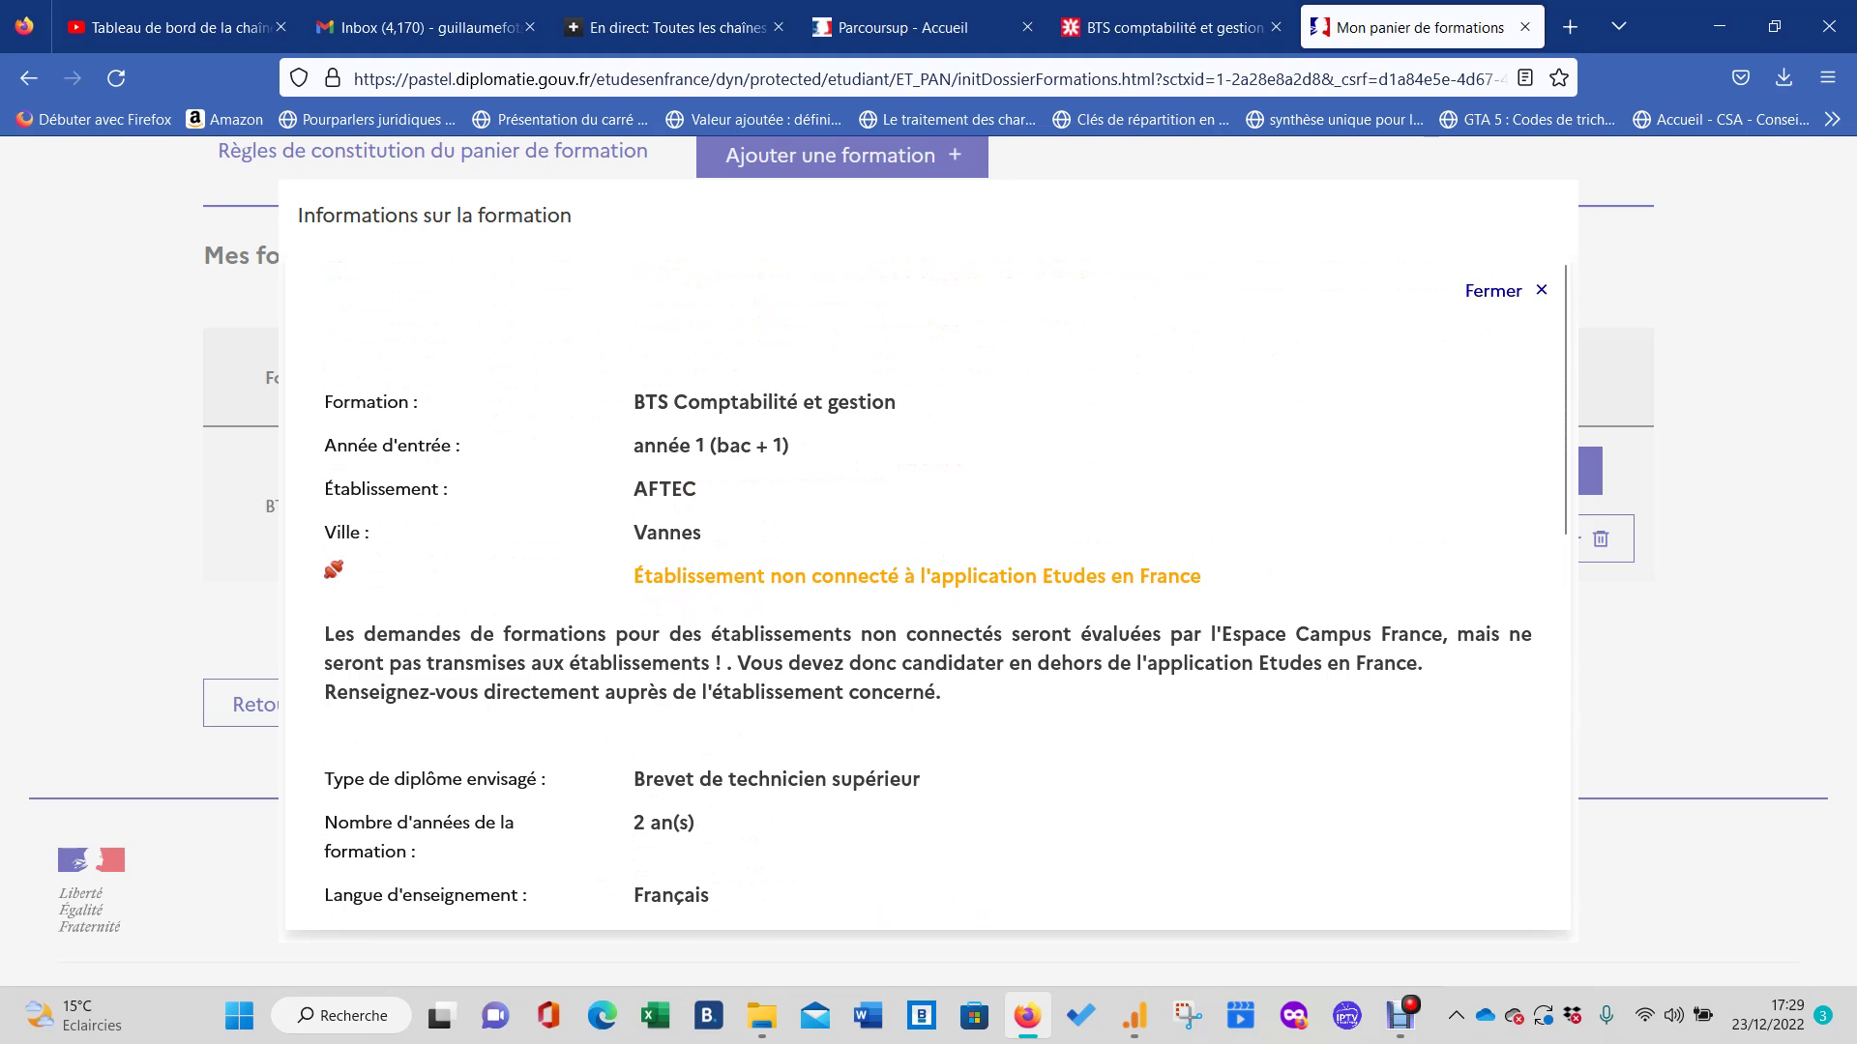
scroll(929, 580, "down", 5)
scroll(929, 581, "up", 5)
left_click(1498, 290)
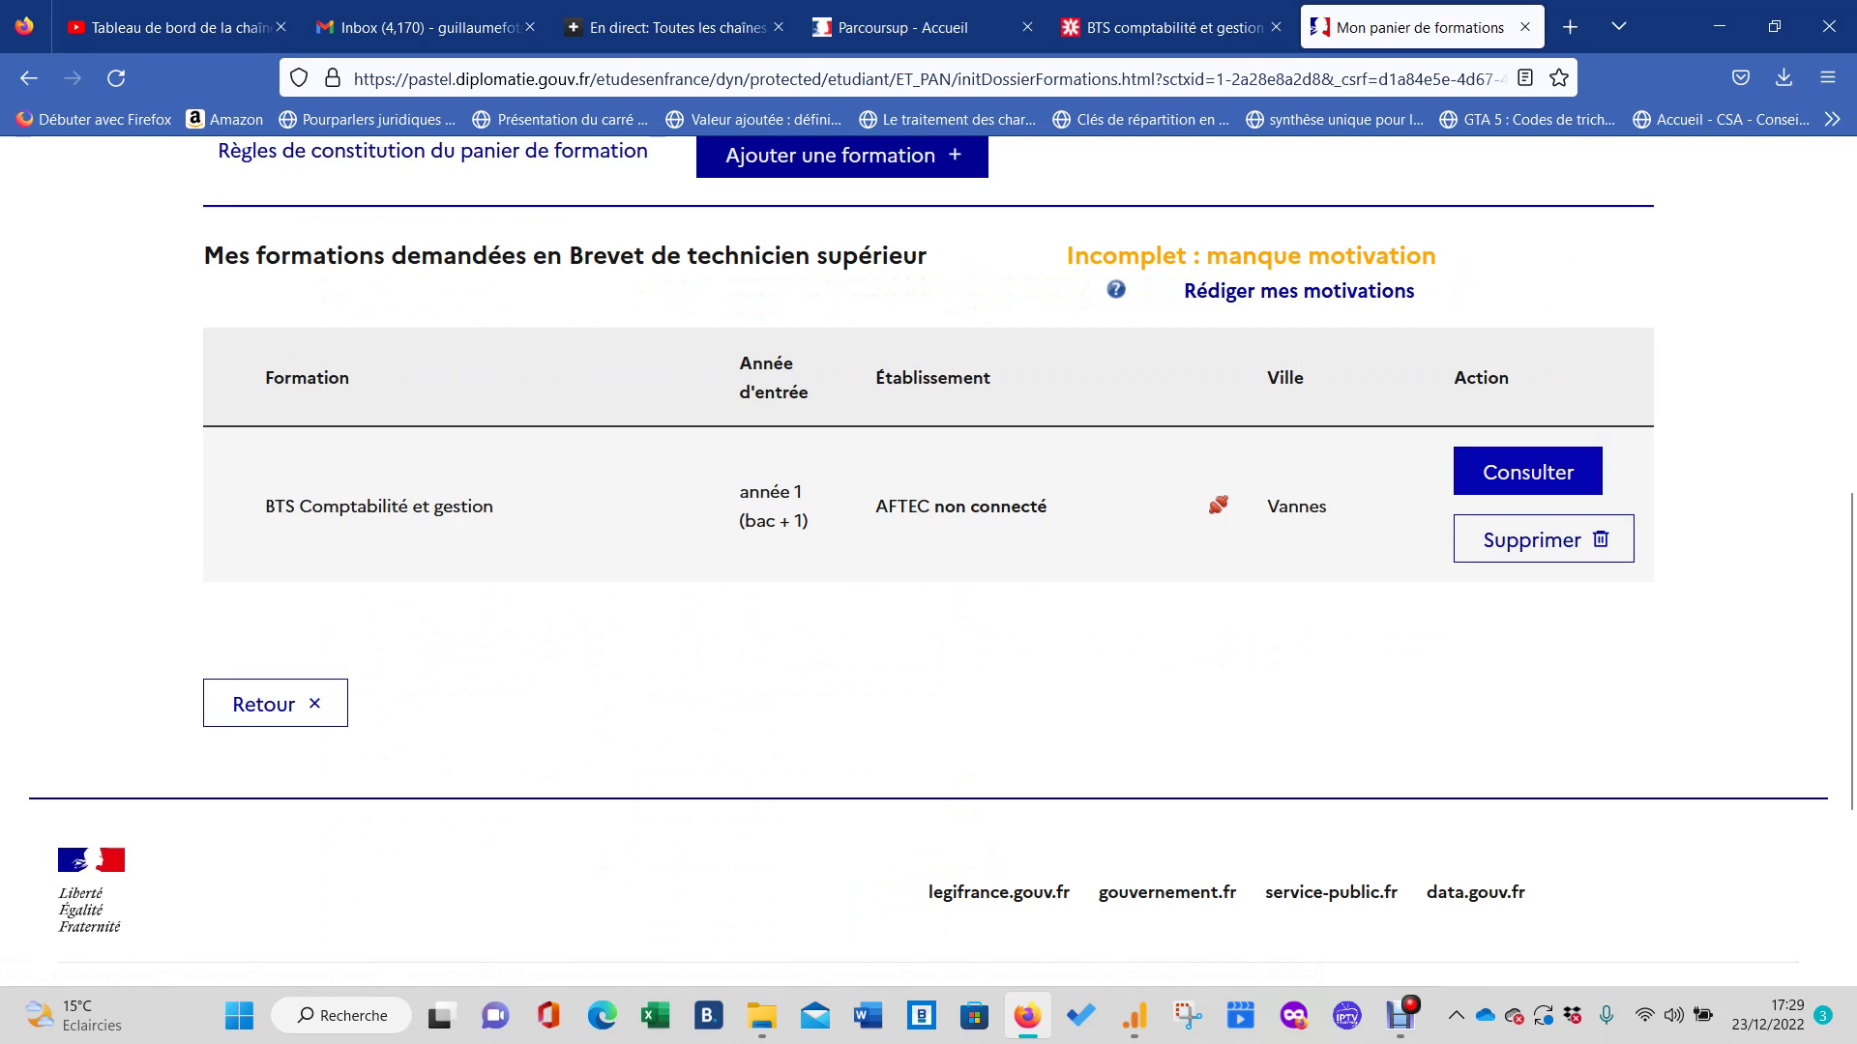
scroll(928, 562, "down", 3)
scroll(929, 562, "up", 10)
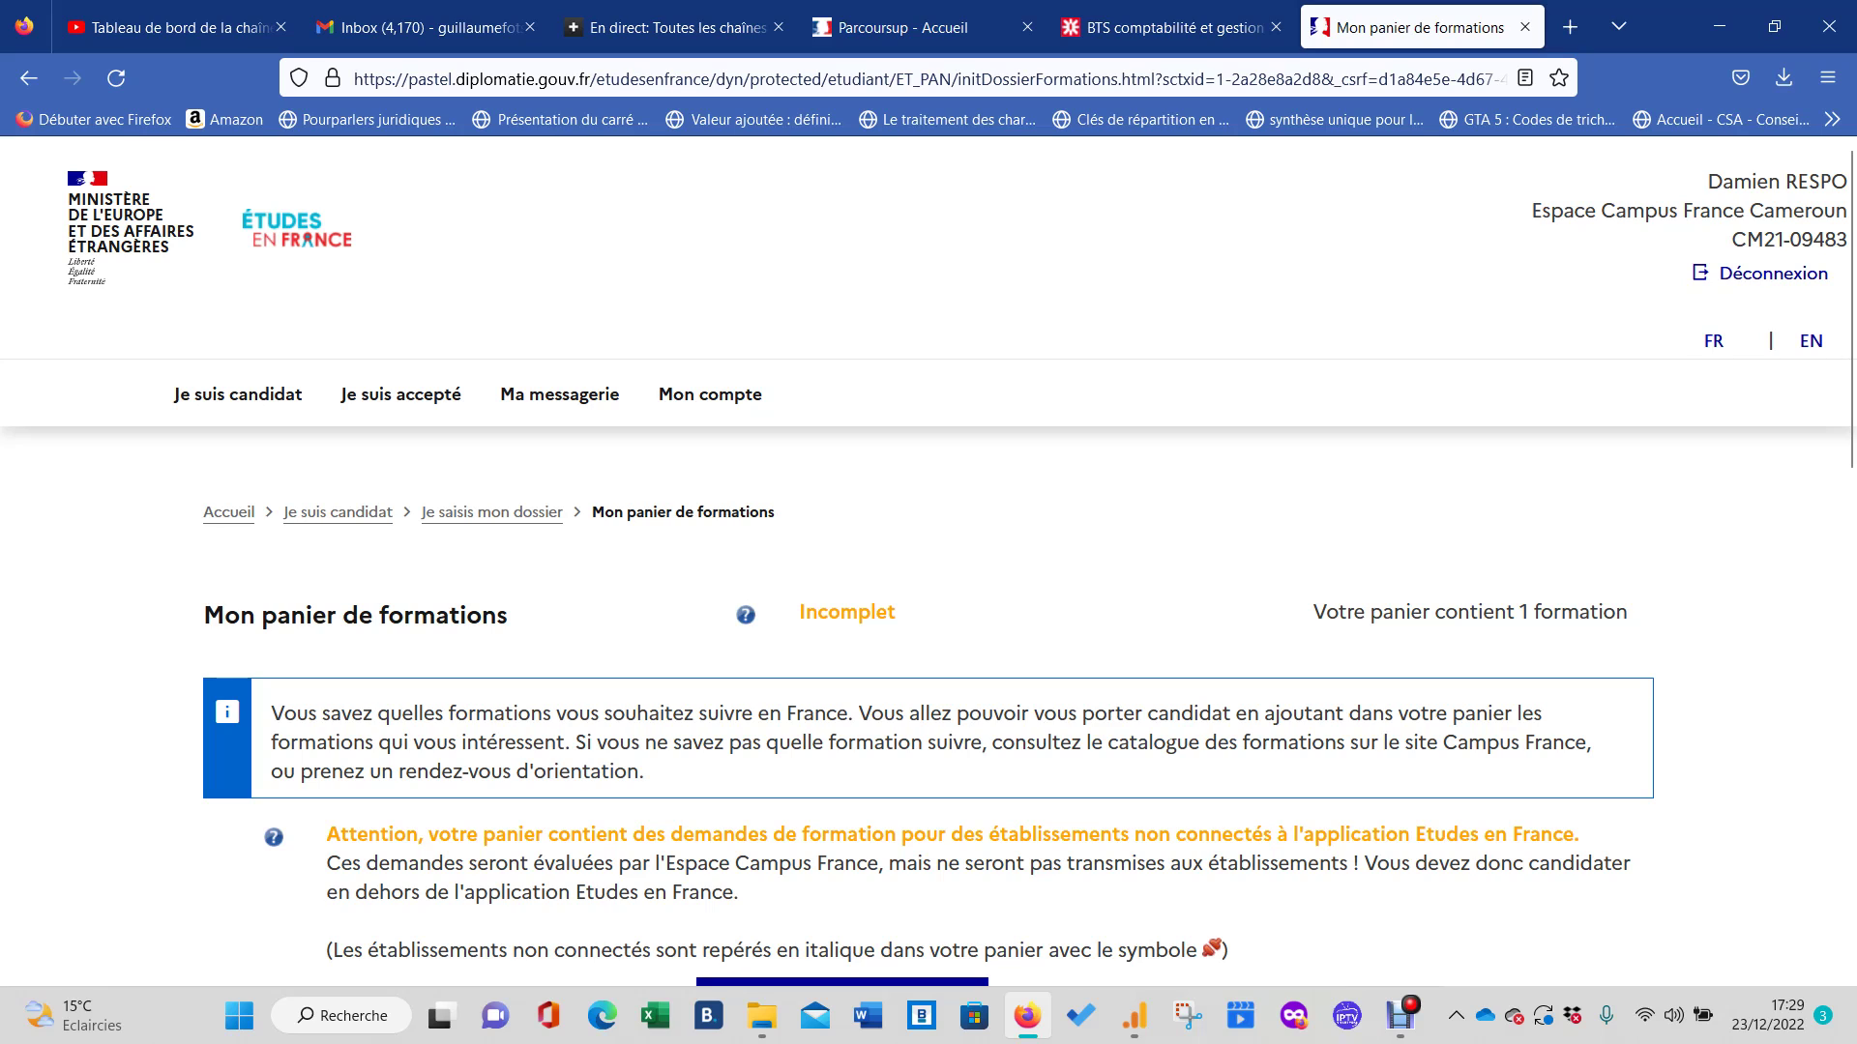
Switch to Terminales2022-2023.fr and look through the institutions offering the BTS comptabilité et gestion for another school.
left_click(1171, 27)
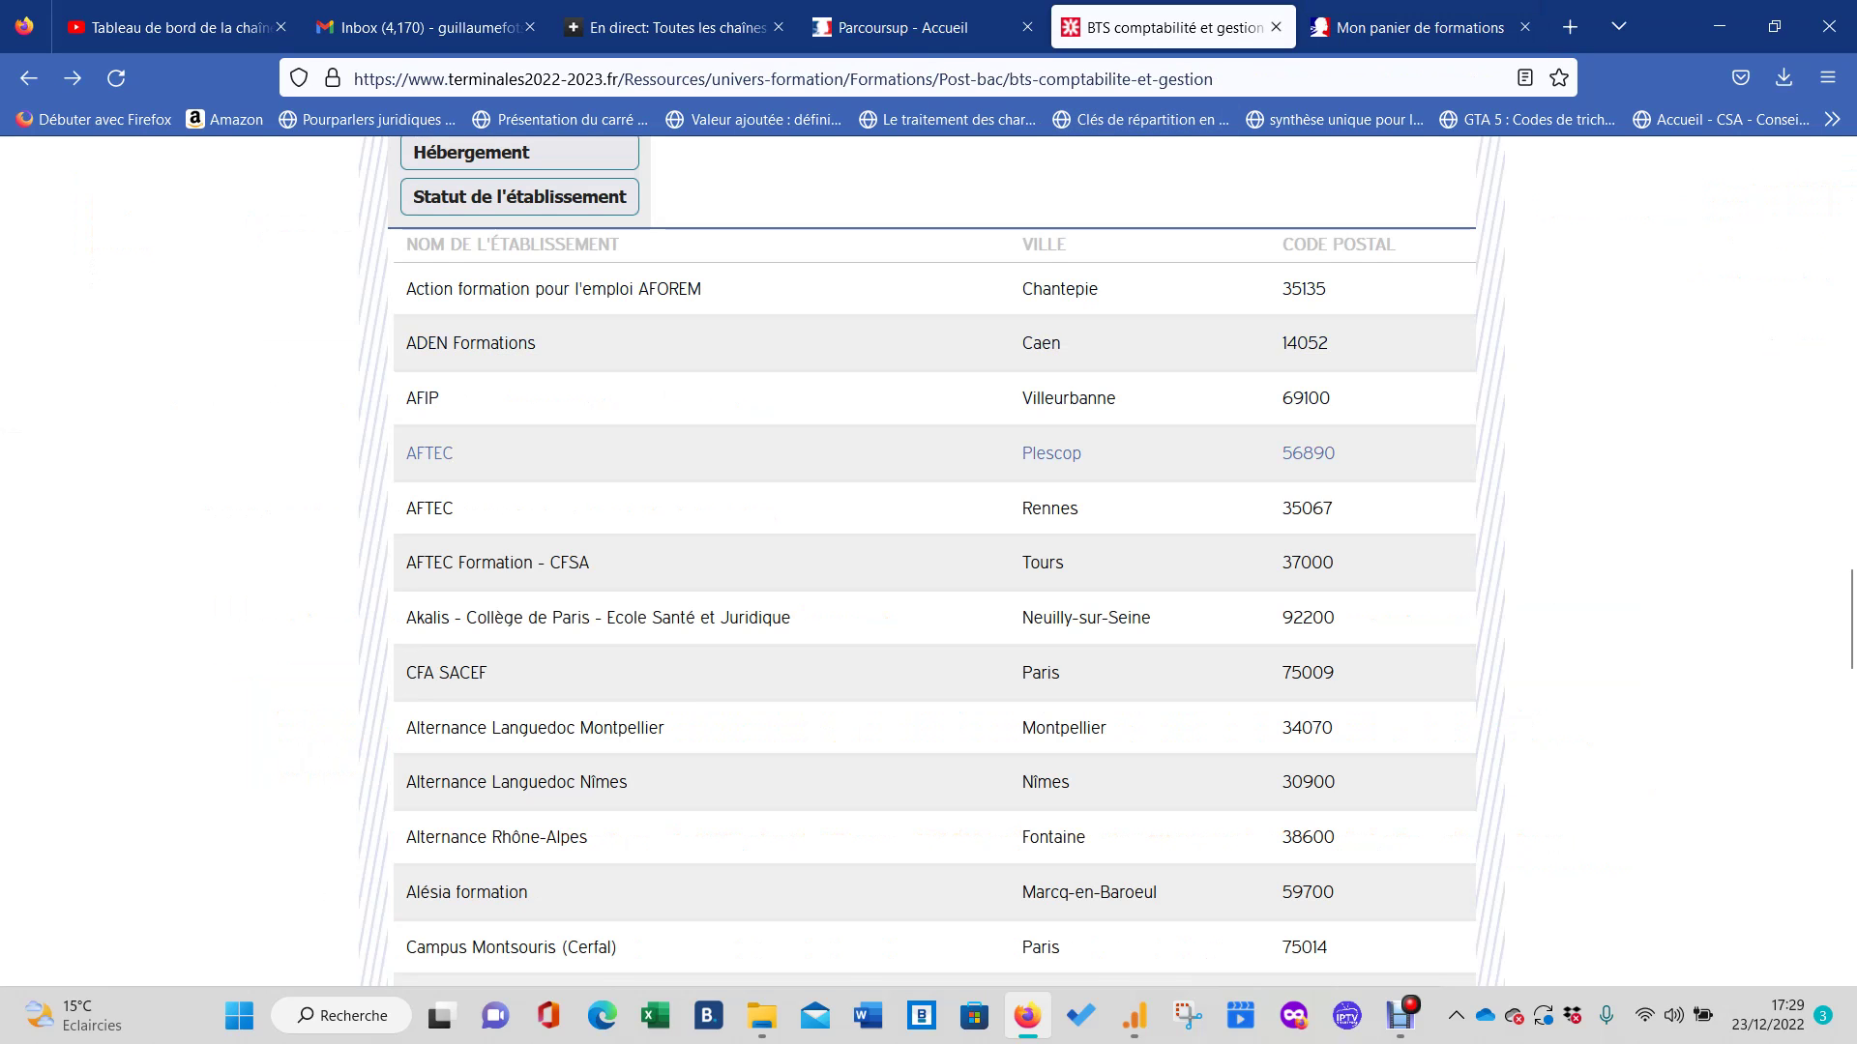
scroll(678, 610, "down", 3)
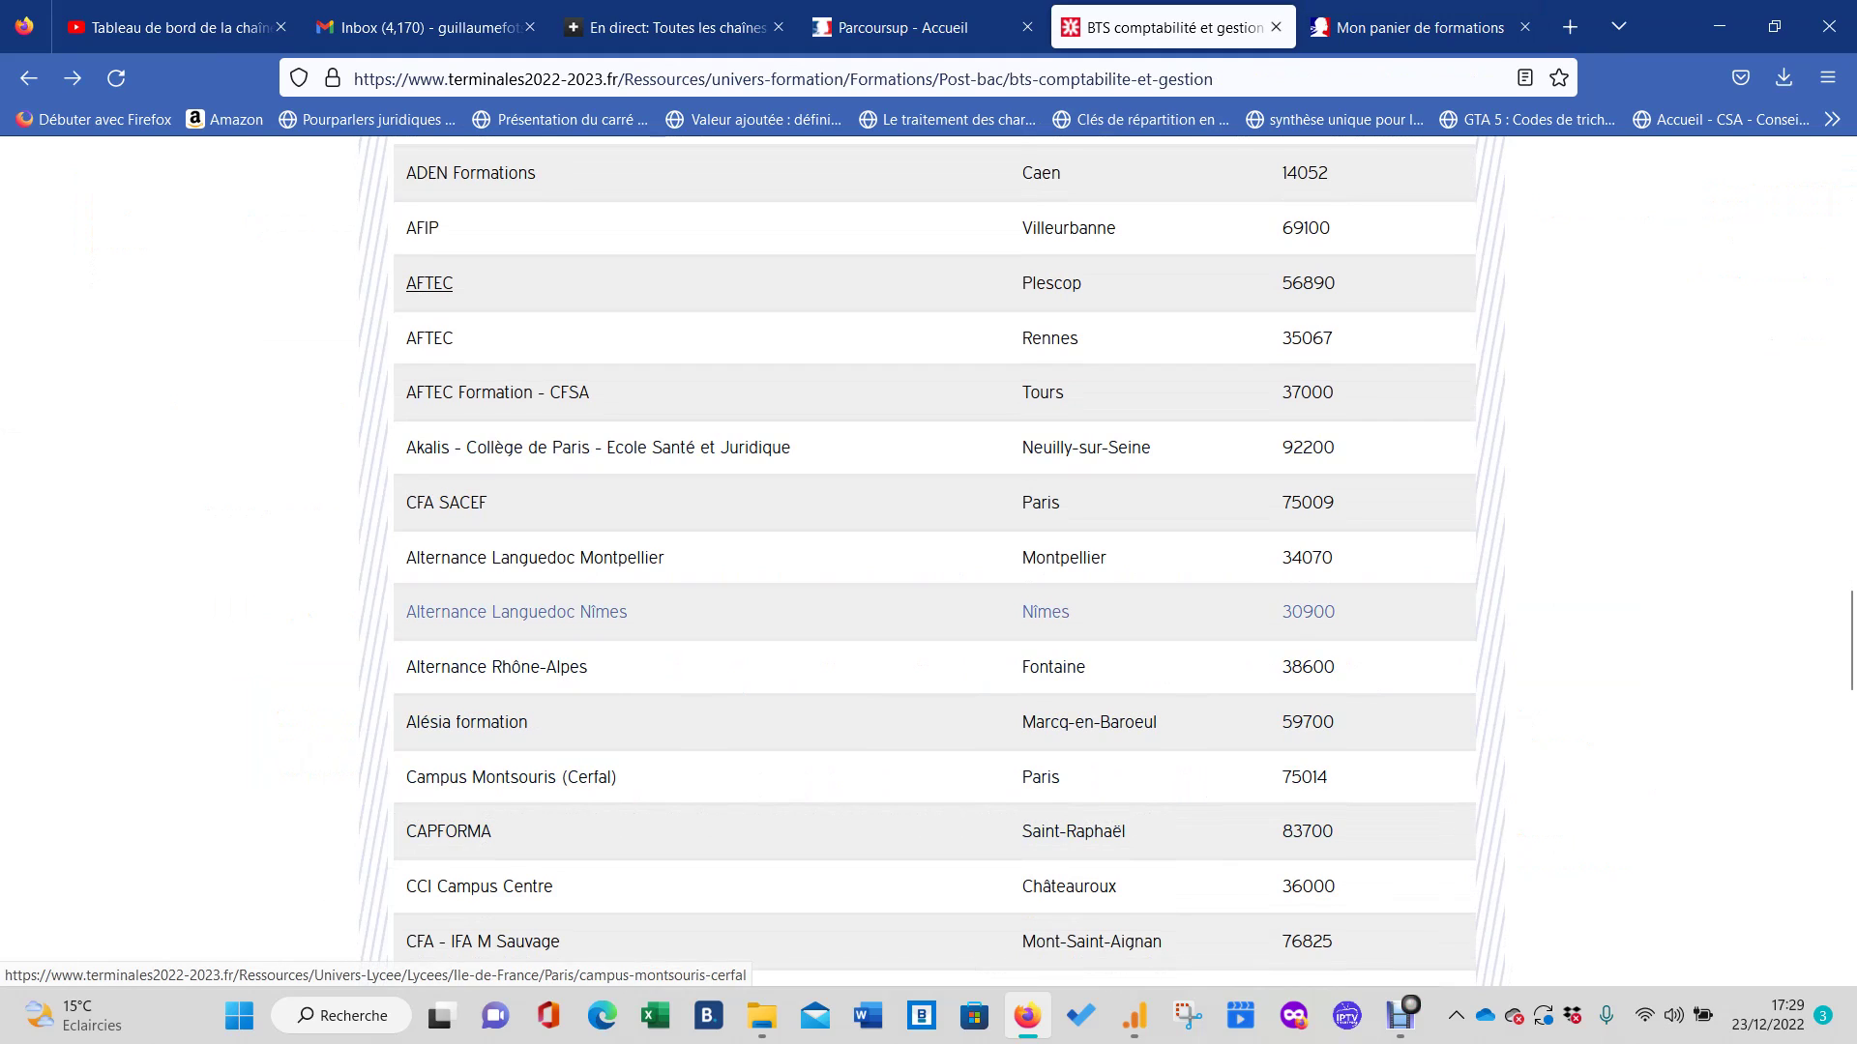
scroll(678, 319, "down", 5)
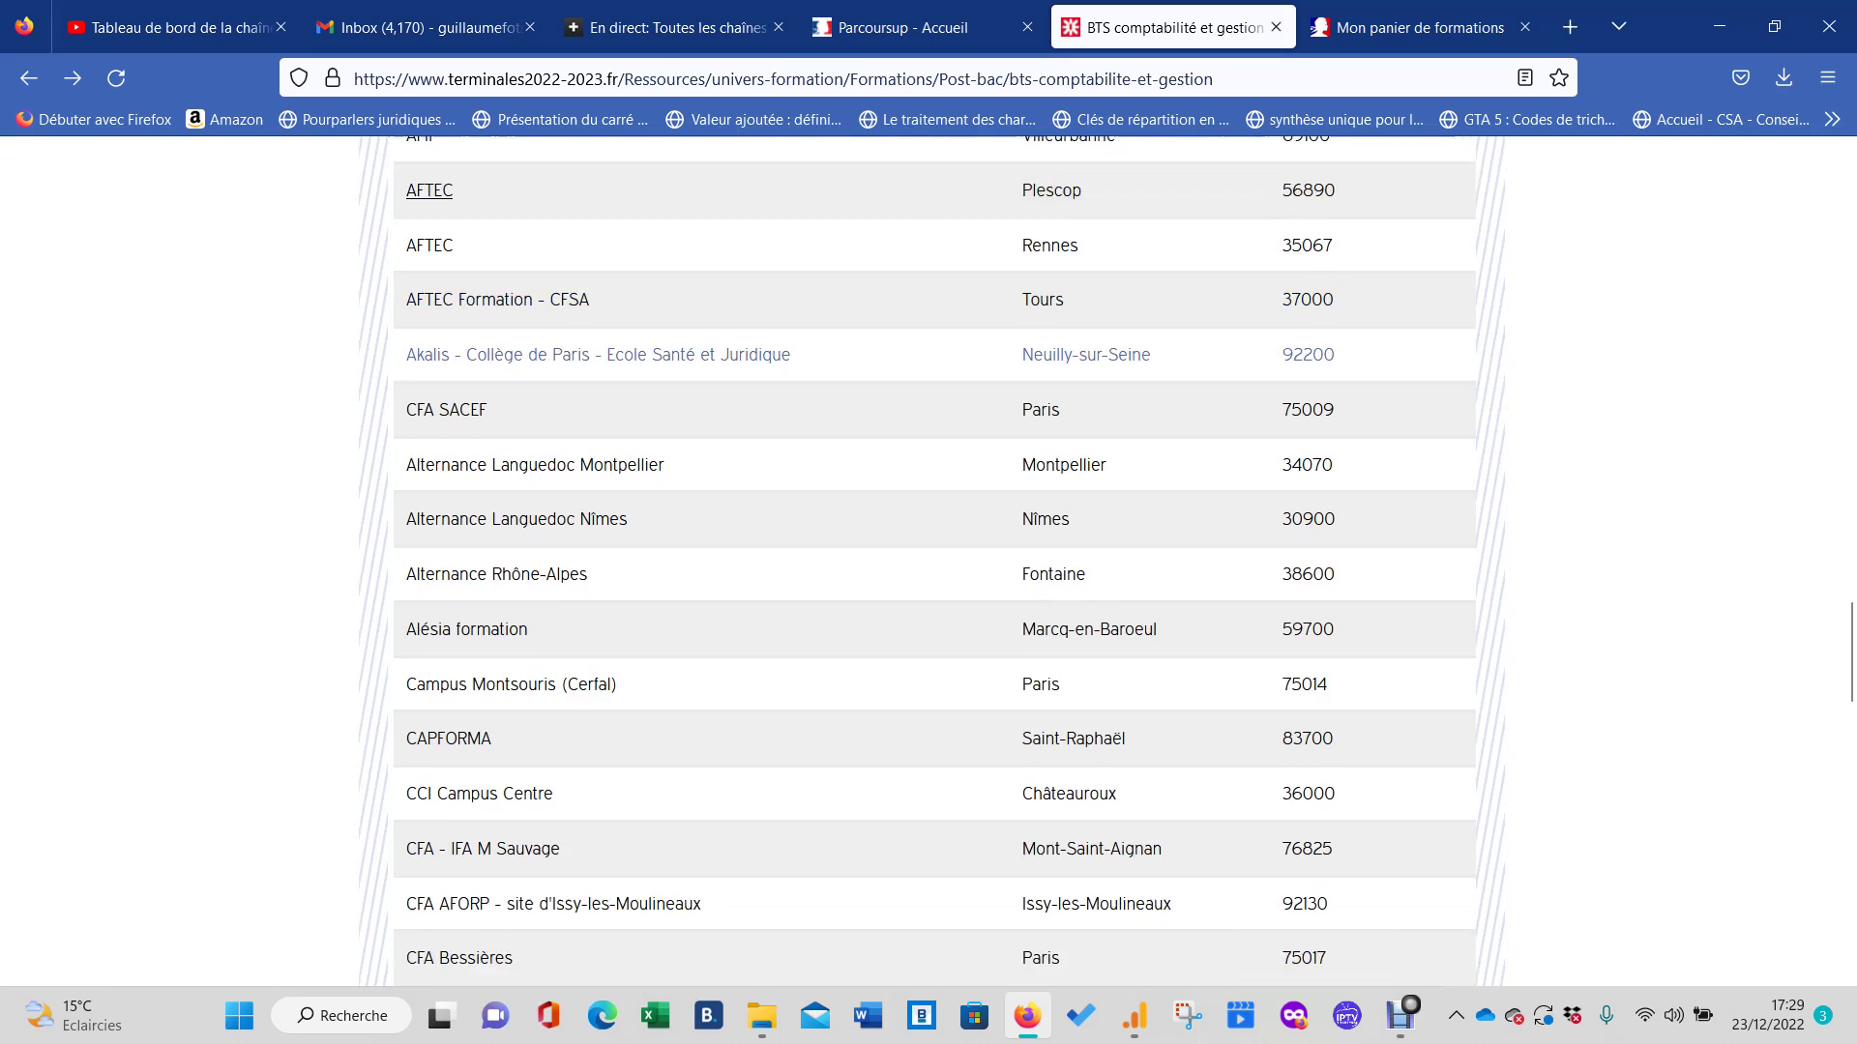
scroll(678, 330, "down", 7)
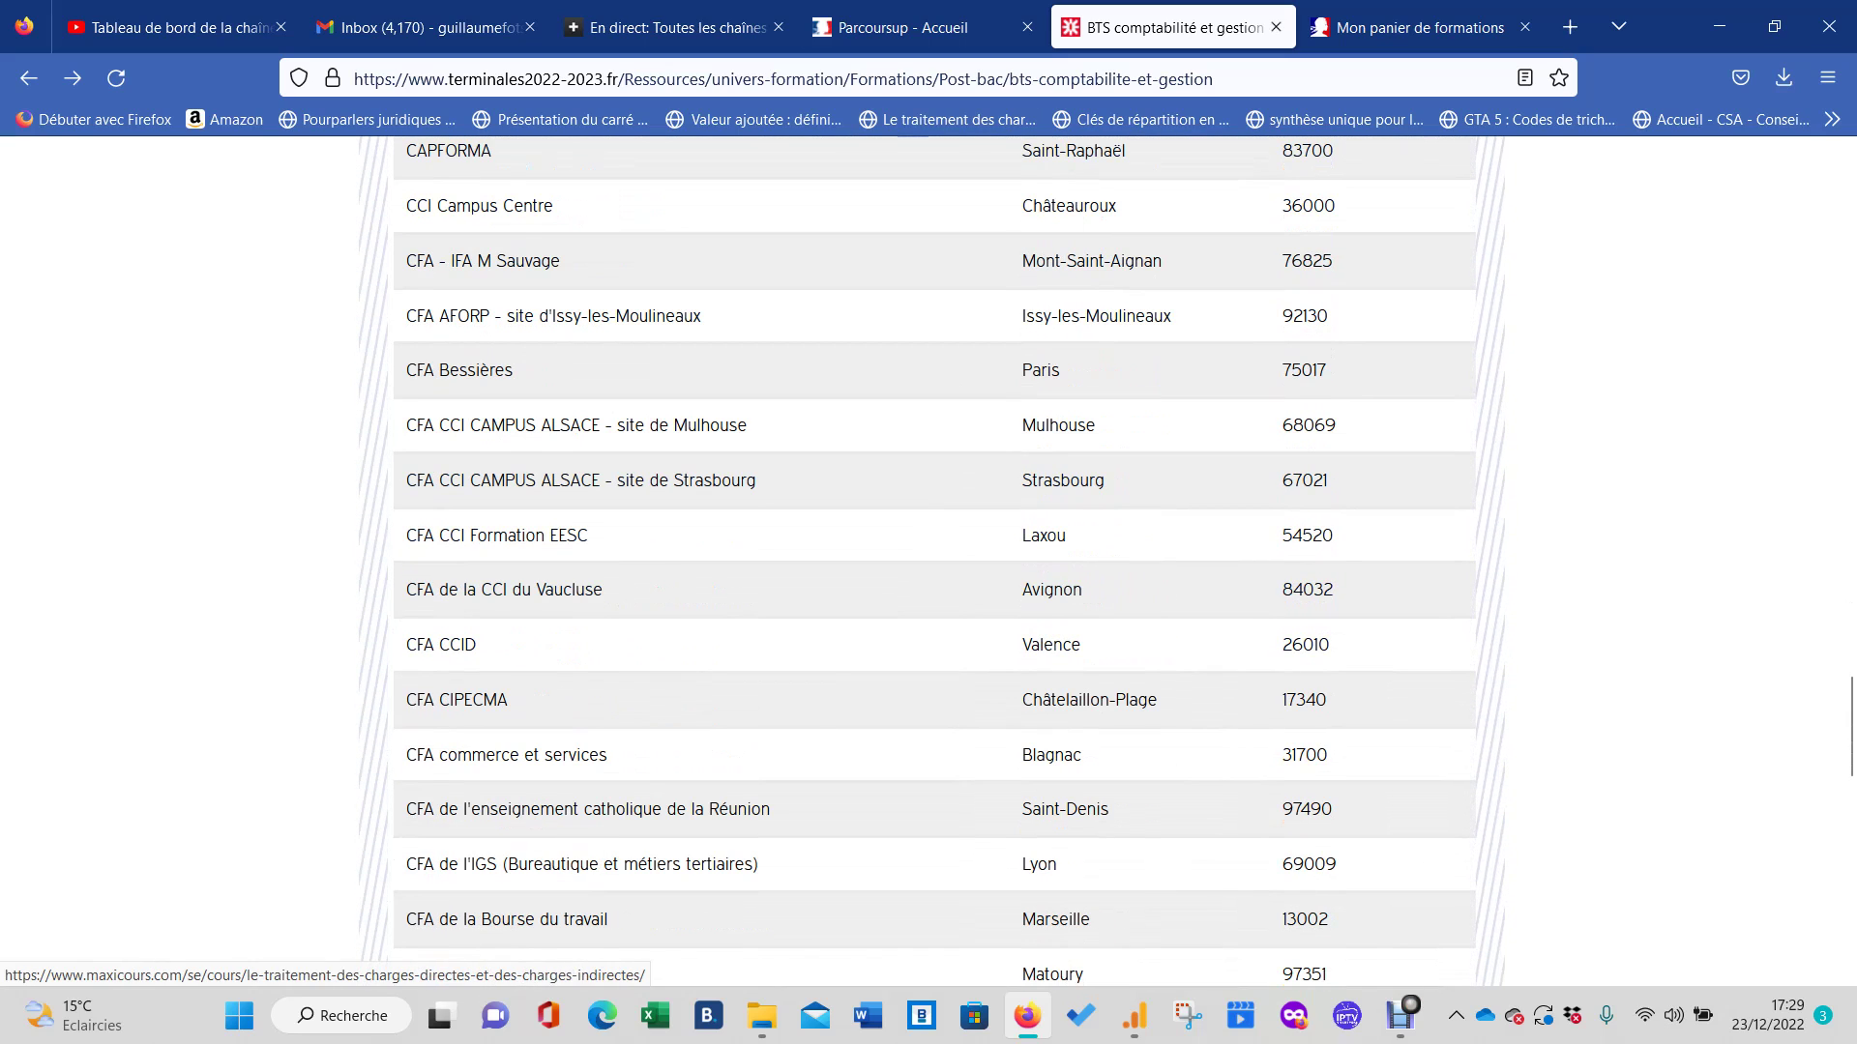
Switch back to Études en France, start adding a training to the basket and search for "cfa ccid" under "Toutes les autres formations".
left_click(1411, 28)
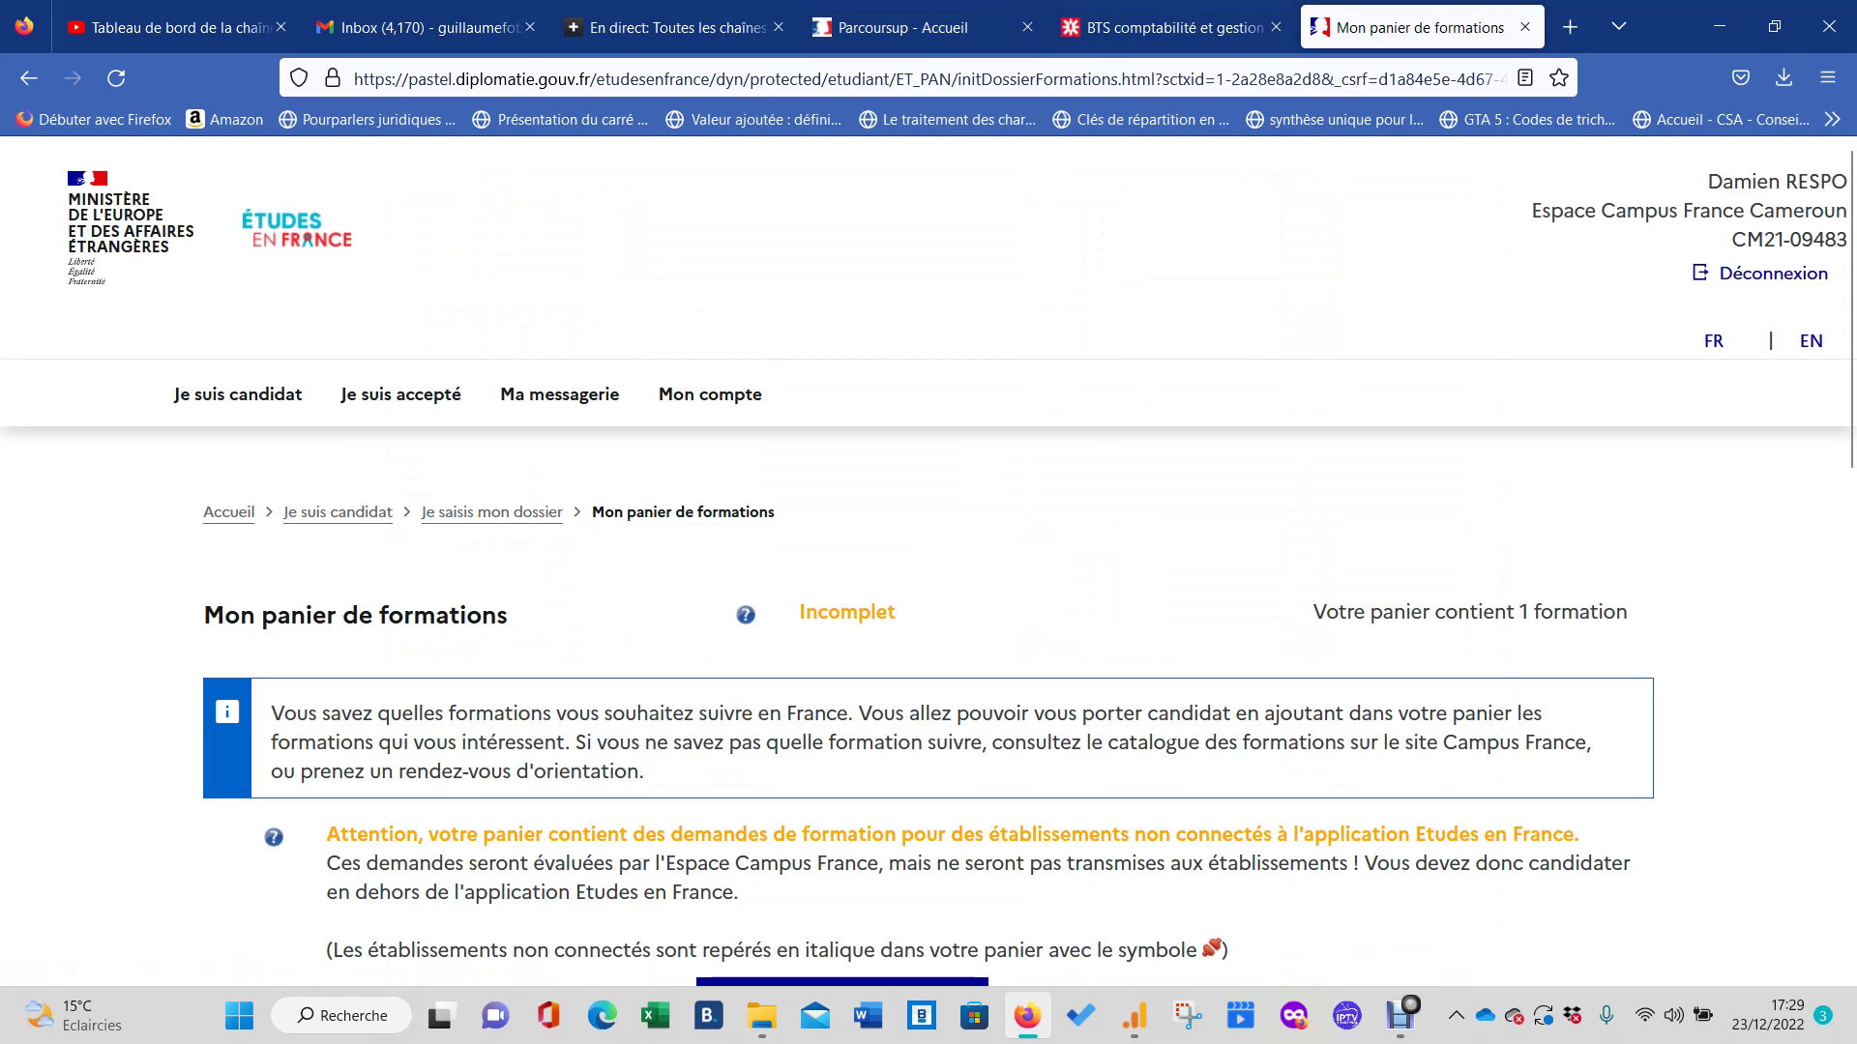
scroll(929, 581, "down", 5)
left_click(841, 578)
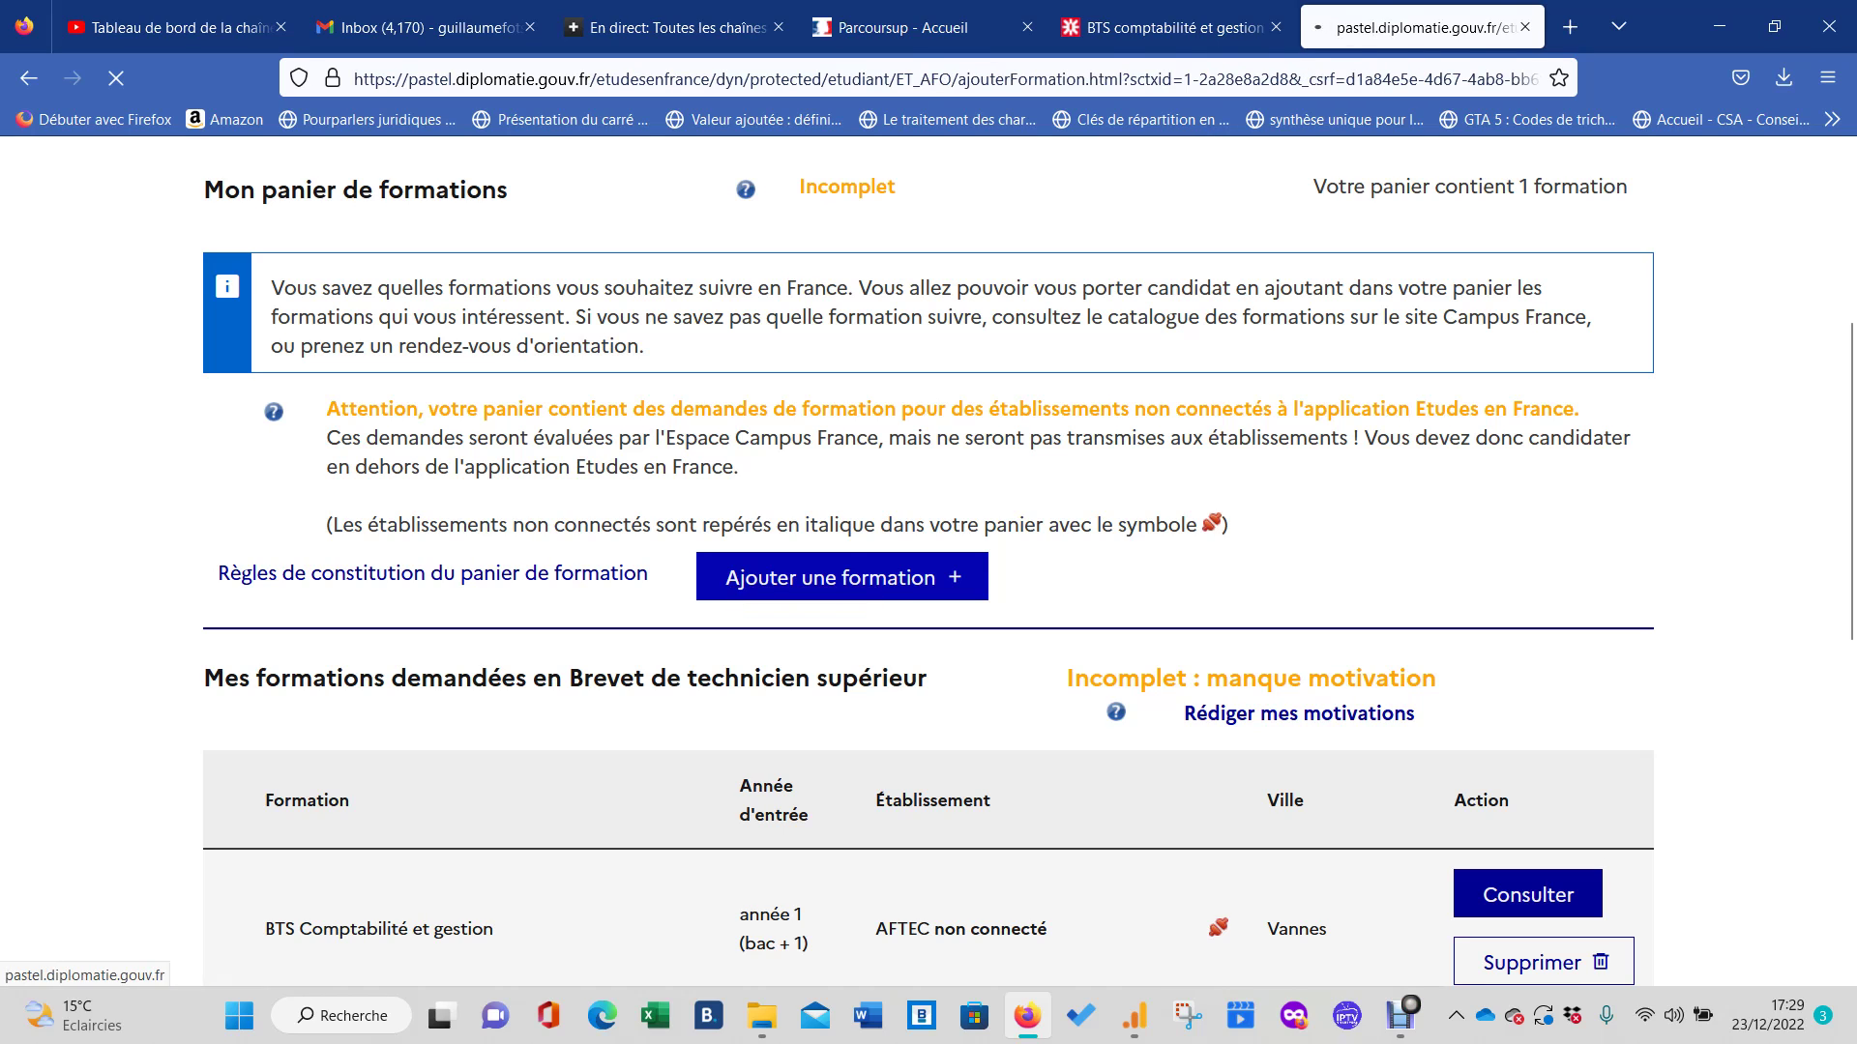
scroll(732, 571, "down", 4)
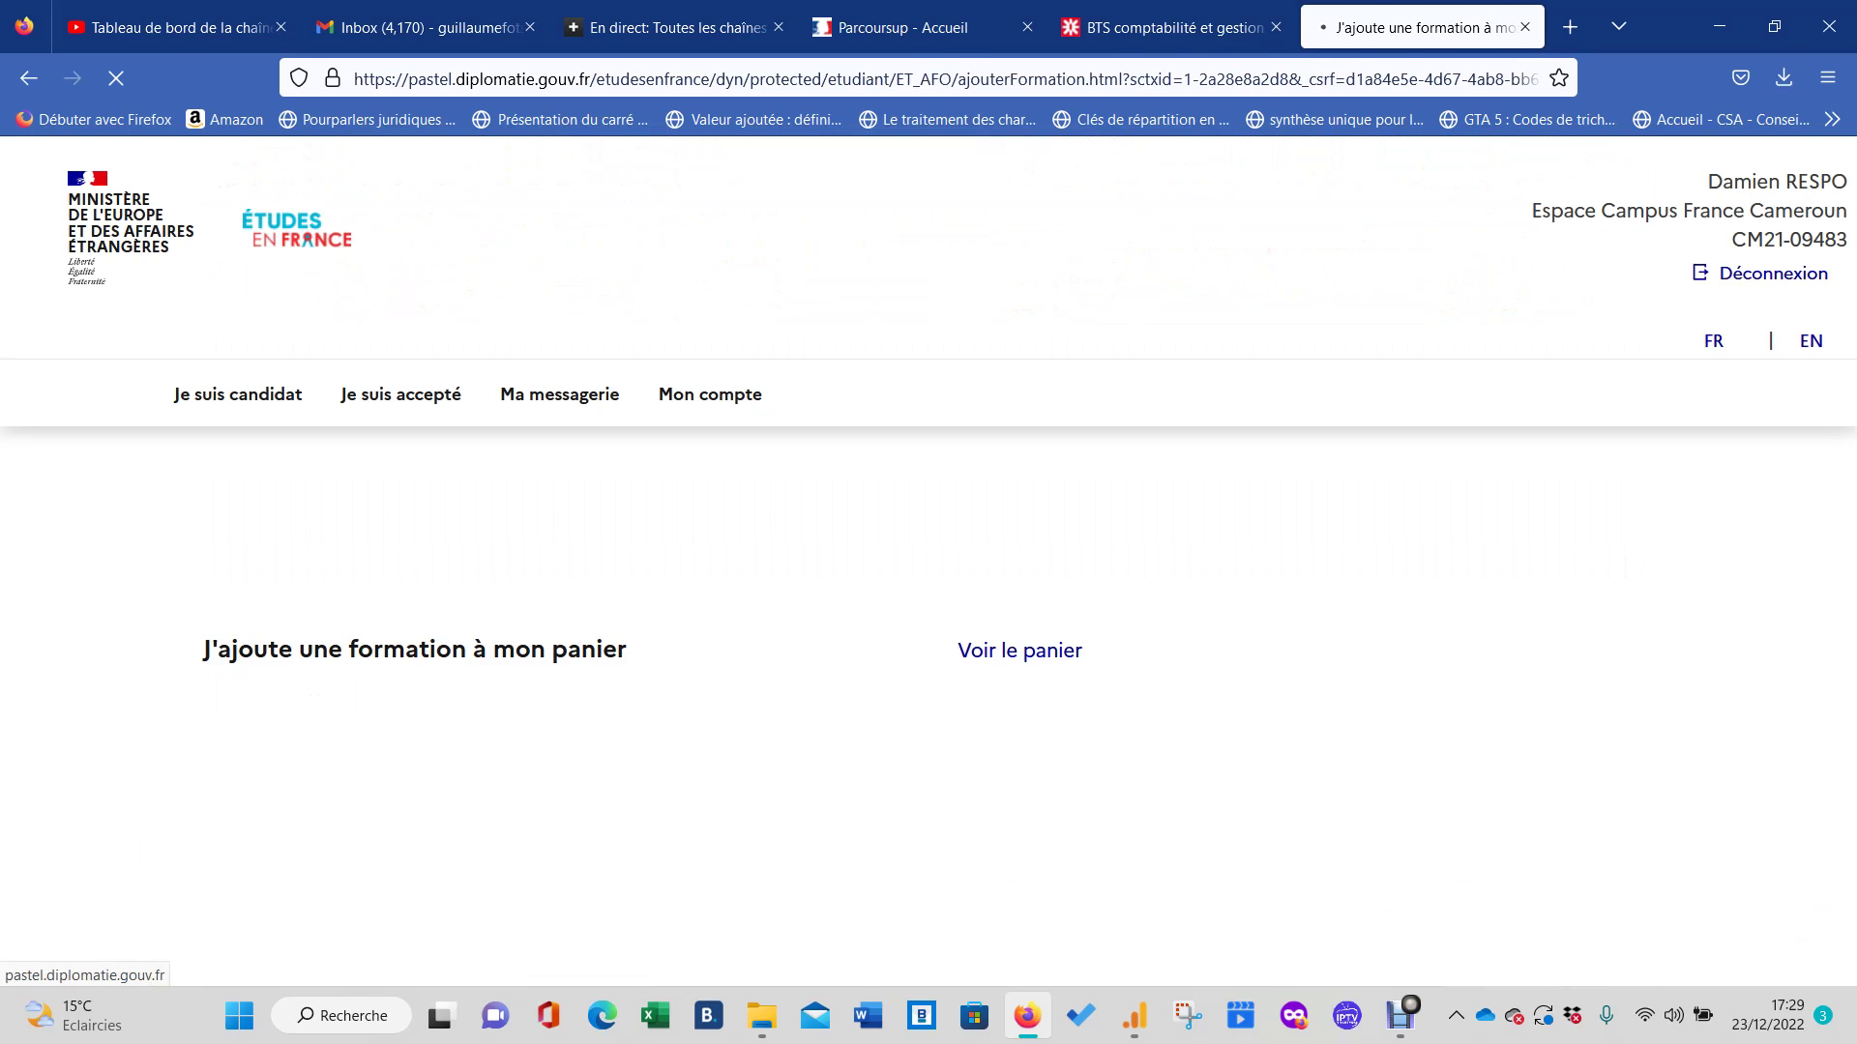
scroll(928, 581, "down", 4)
left_click(194, 721)
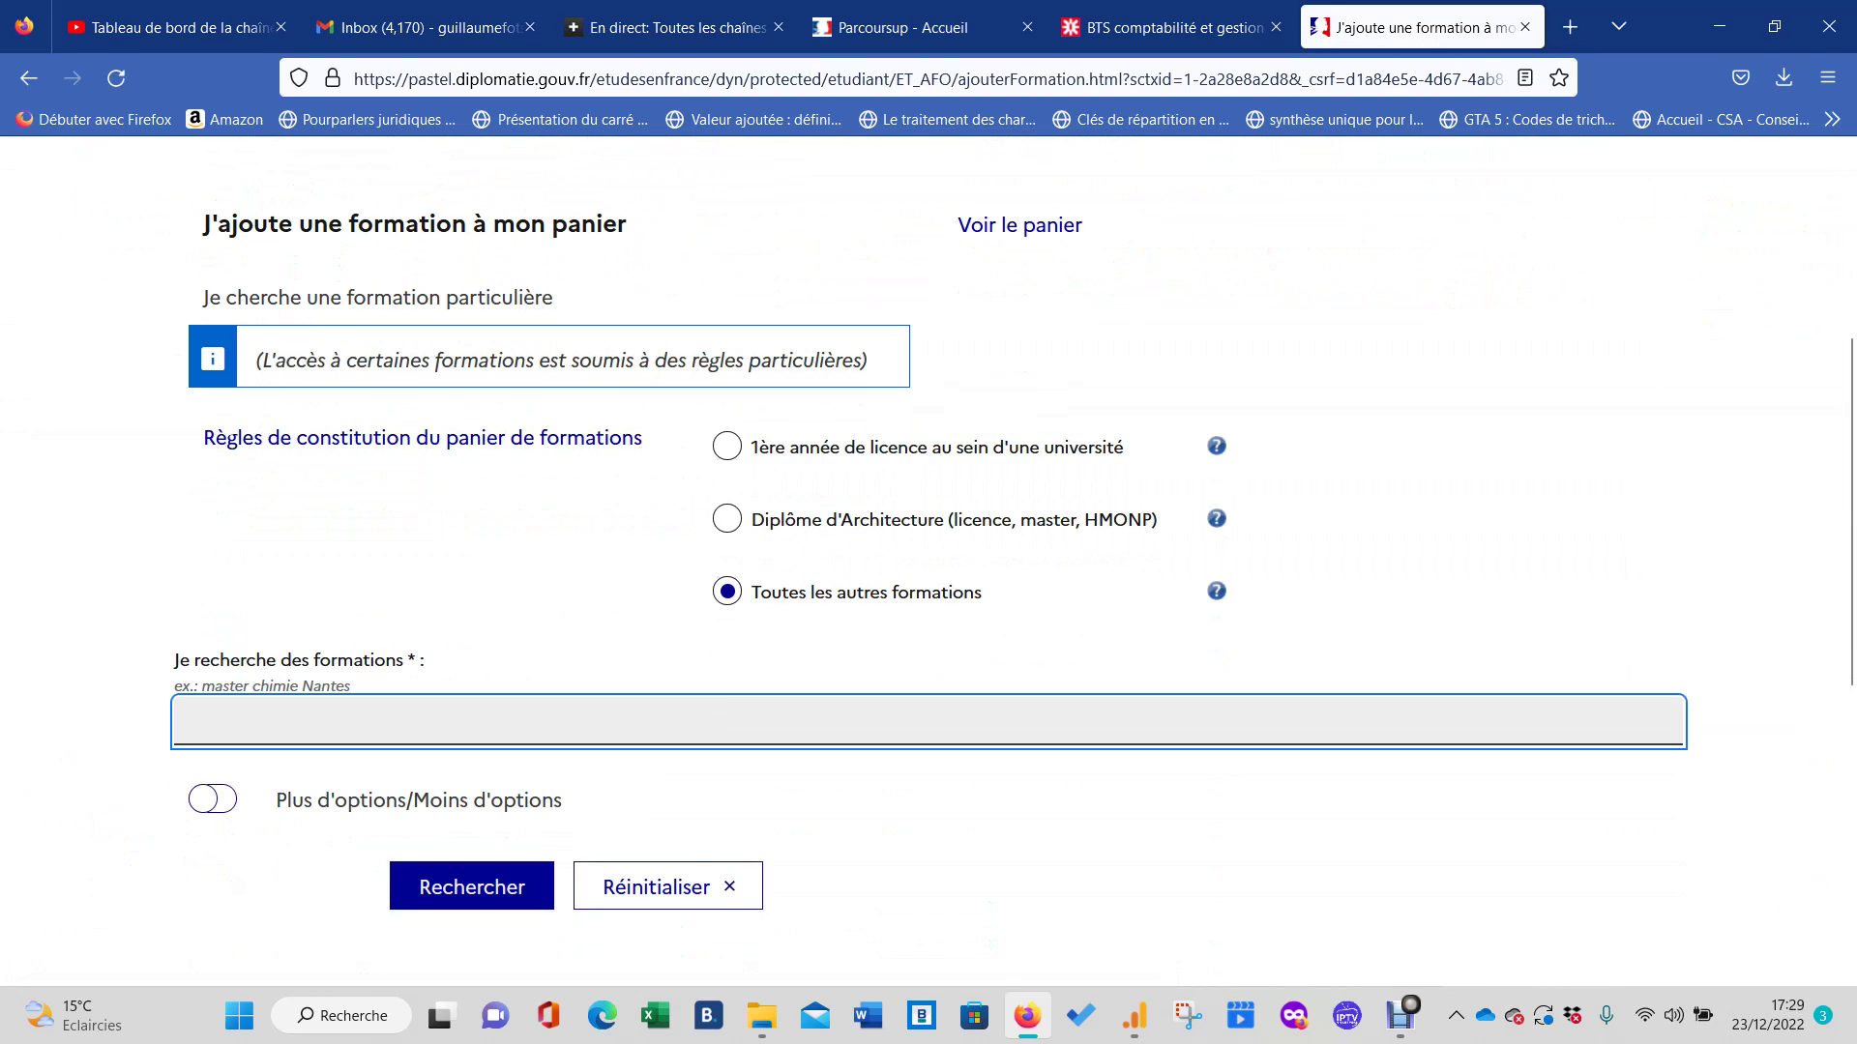
type("cfa ccid")
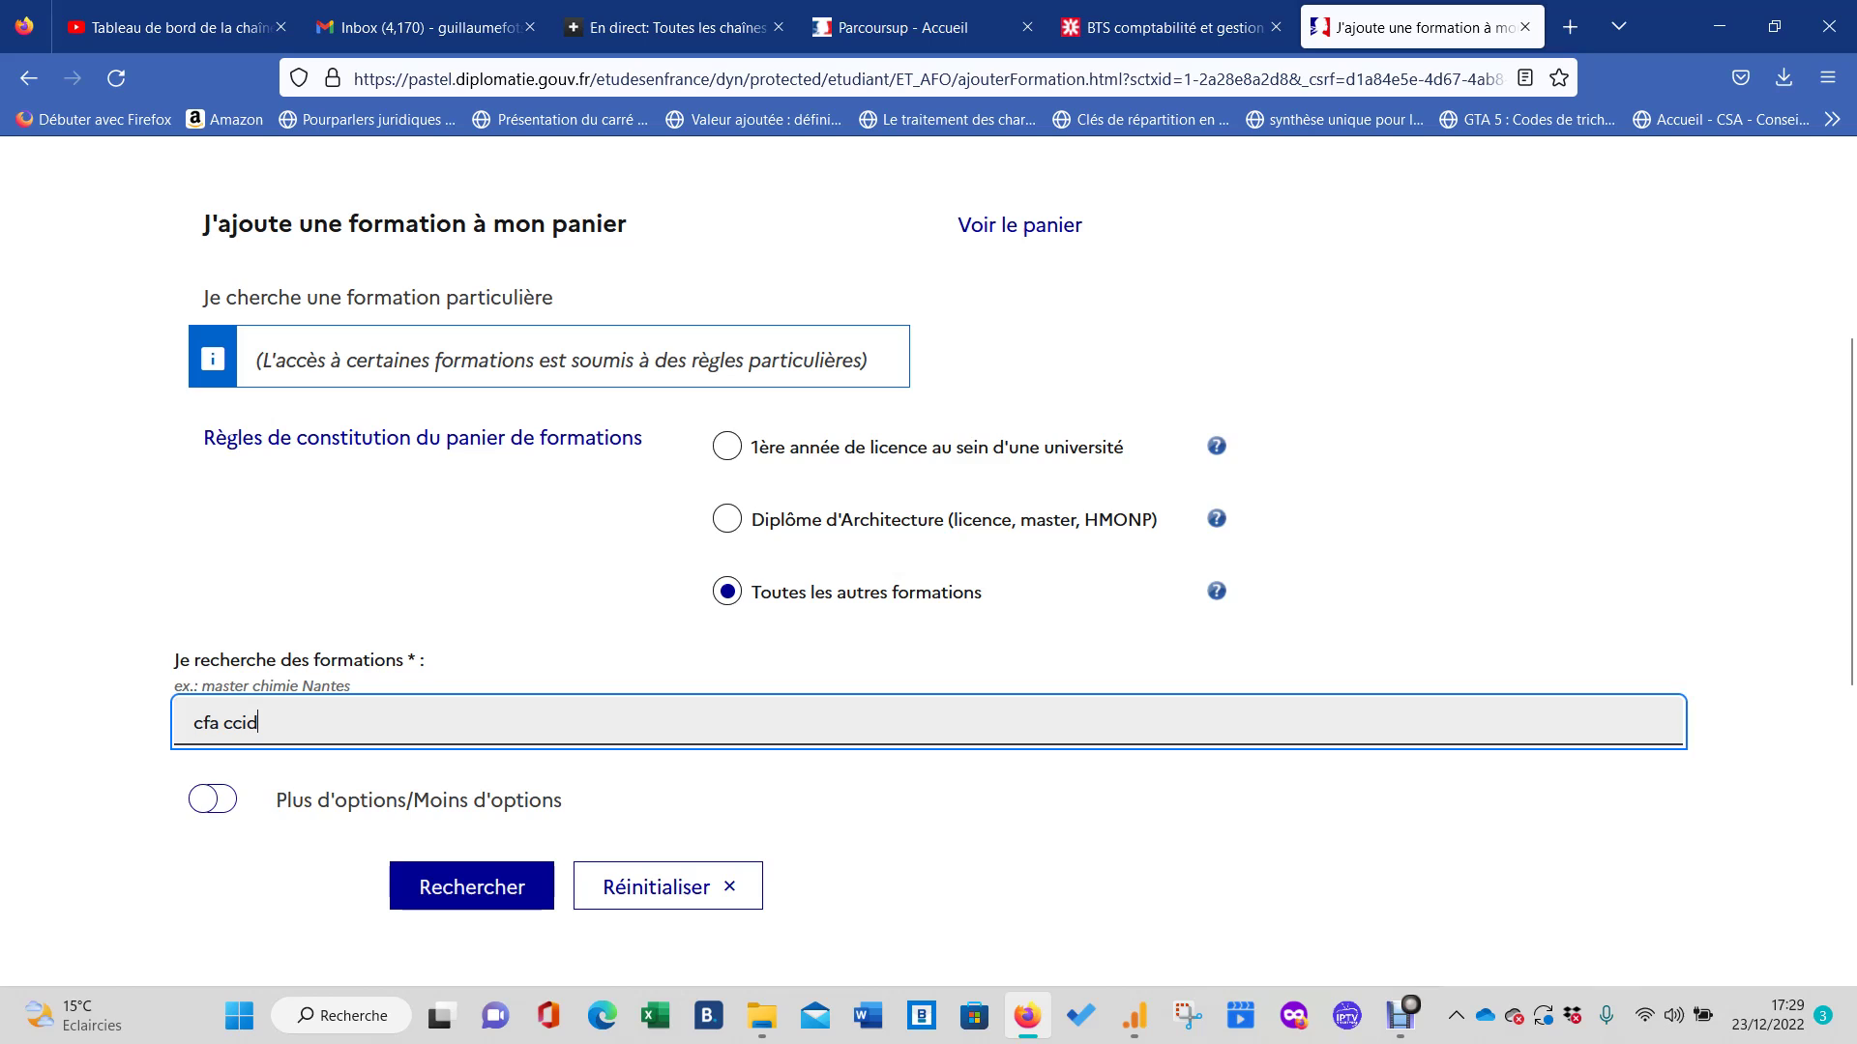
key("Return")
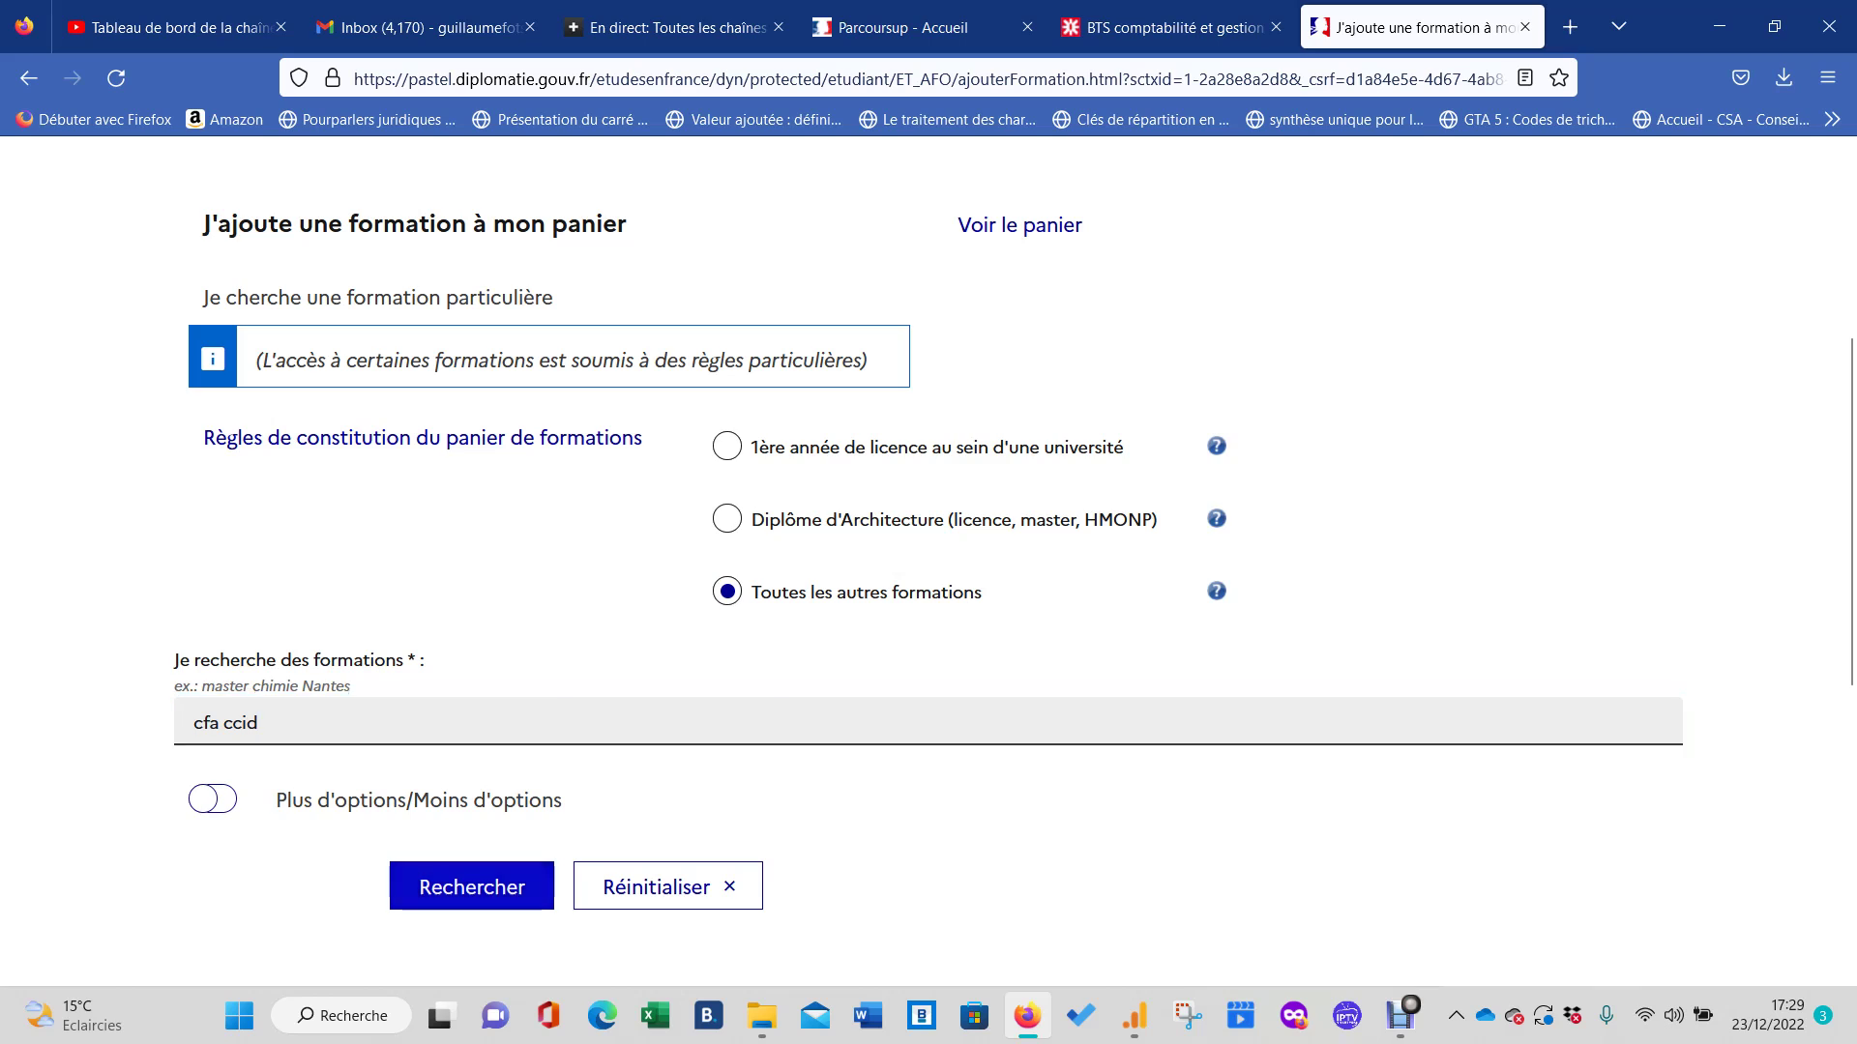
Expand the "Brevet de technicien supérieur" results and select "Négociation et relation client" to show the institutions offering it.
scroll(929, 562, "down", 4)
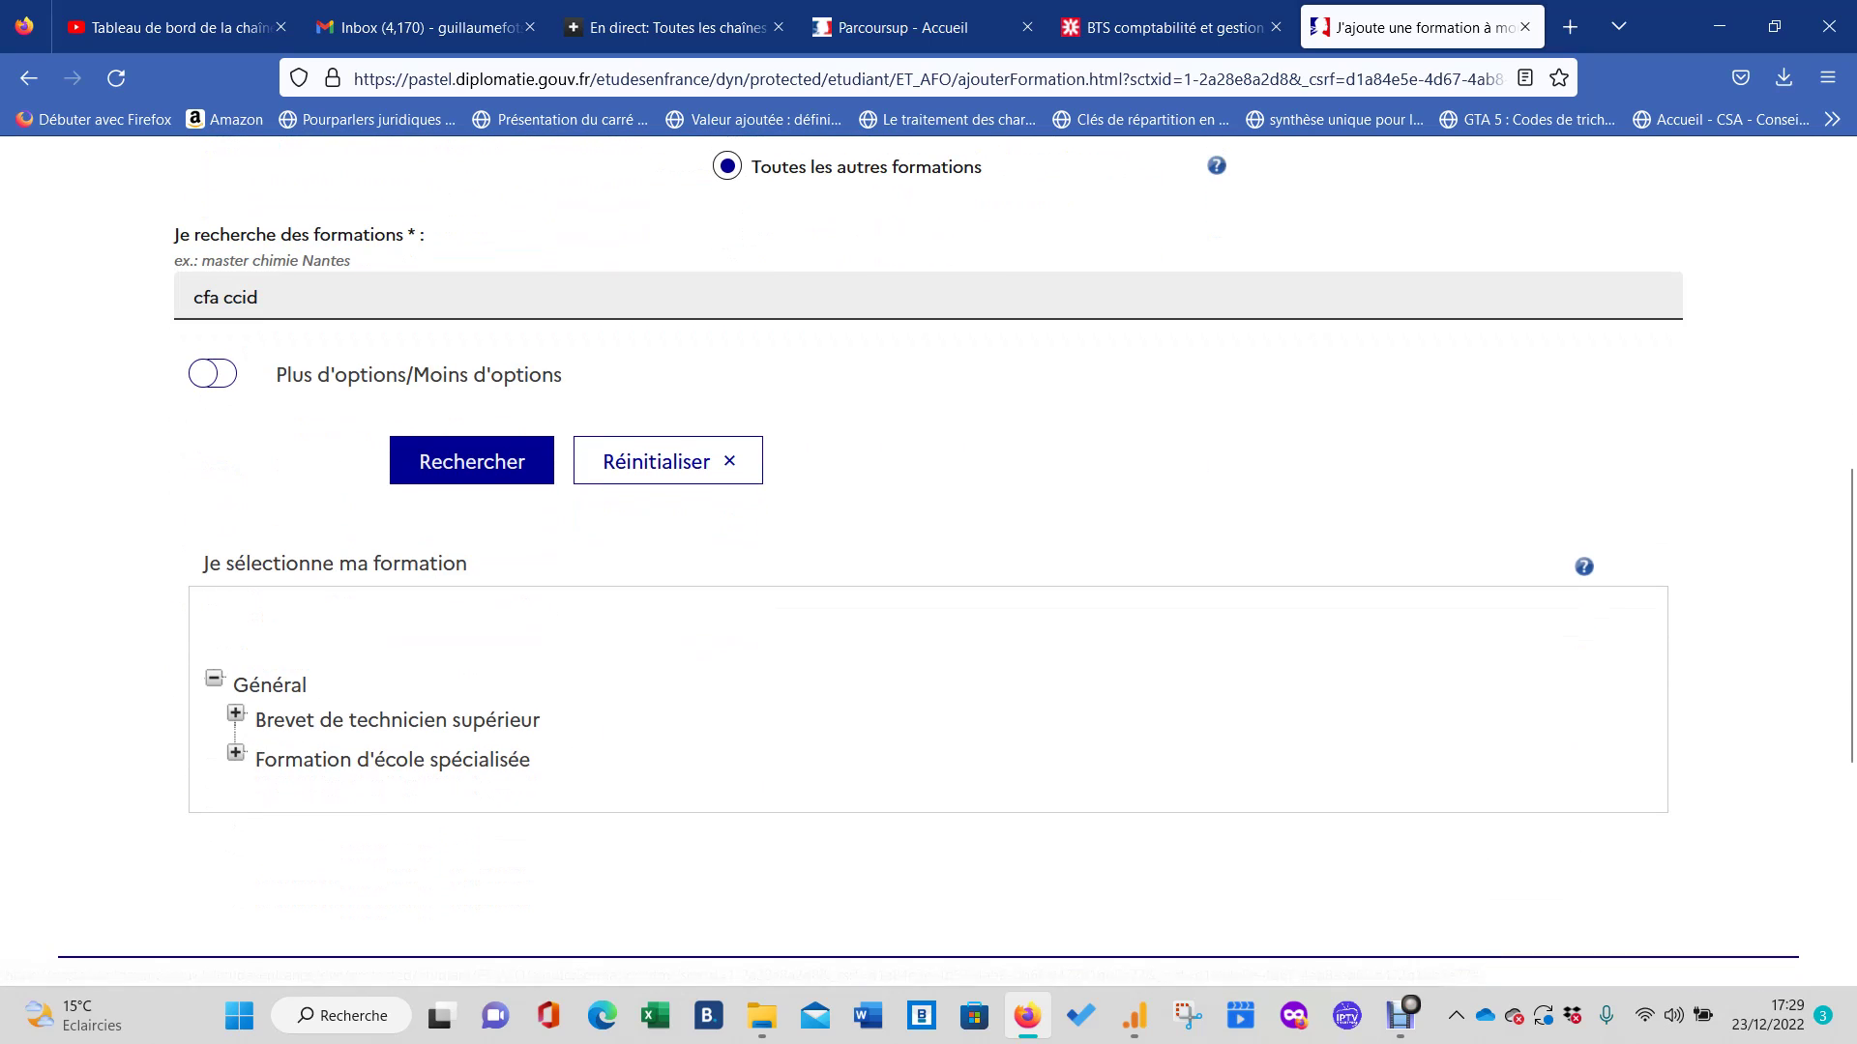
left_click(235, 714)
scroll(929, 483, "down", 3)
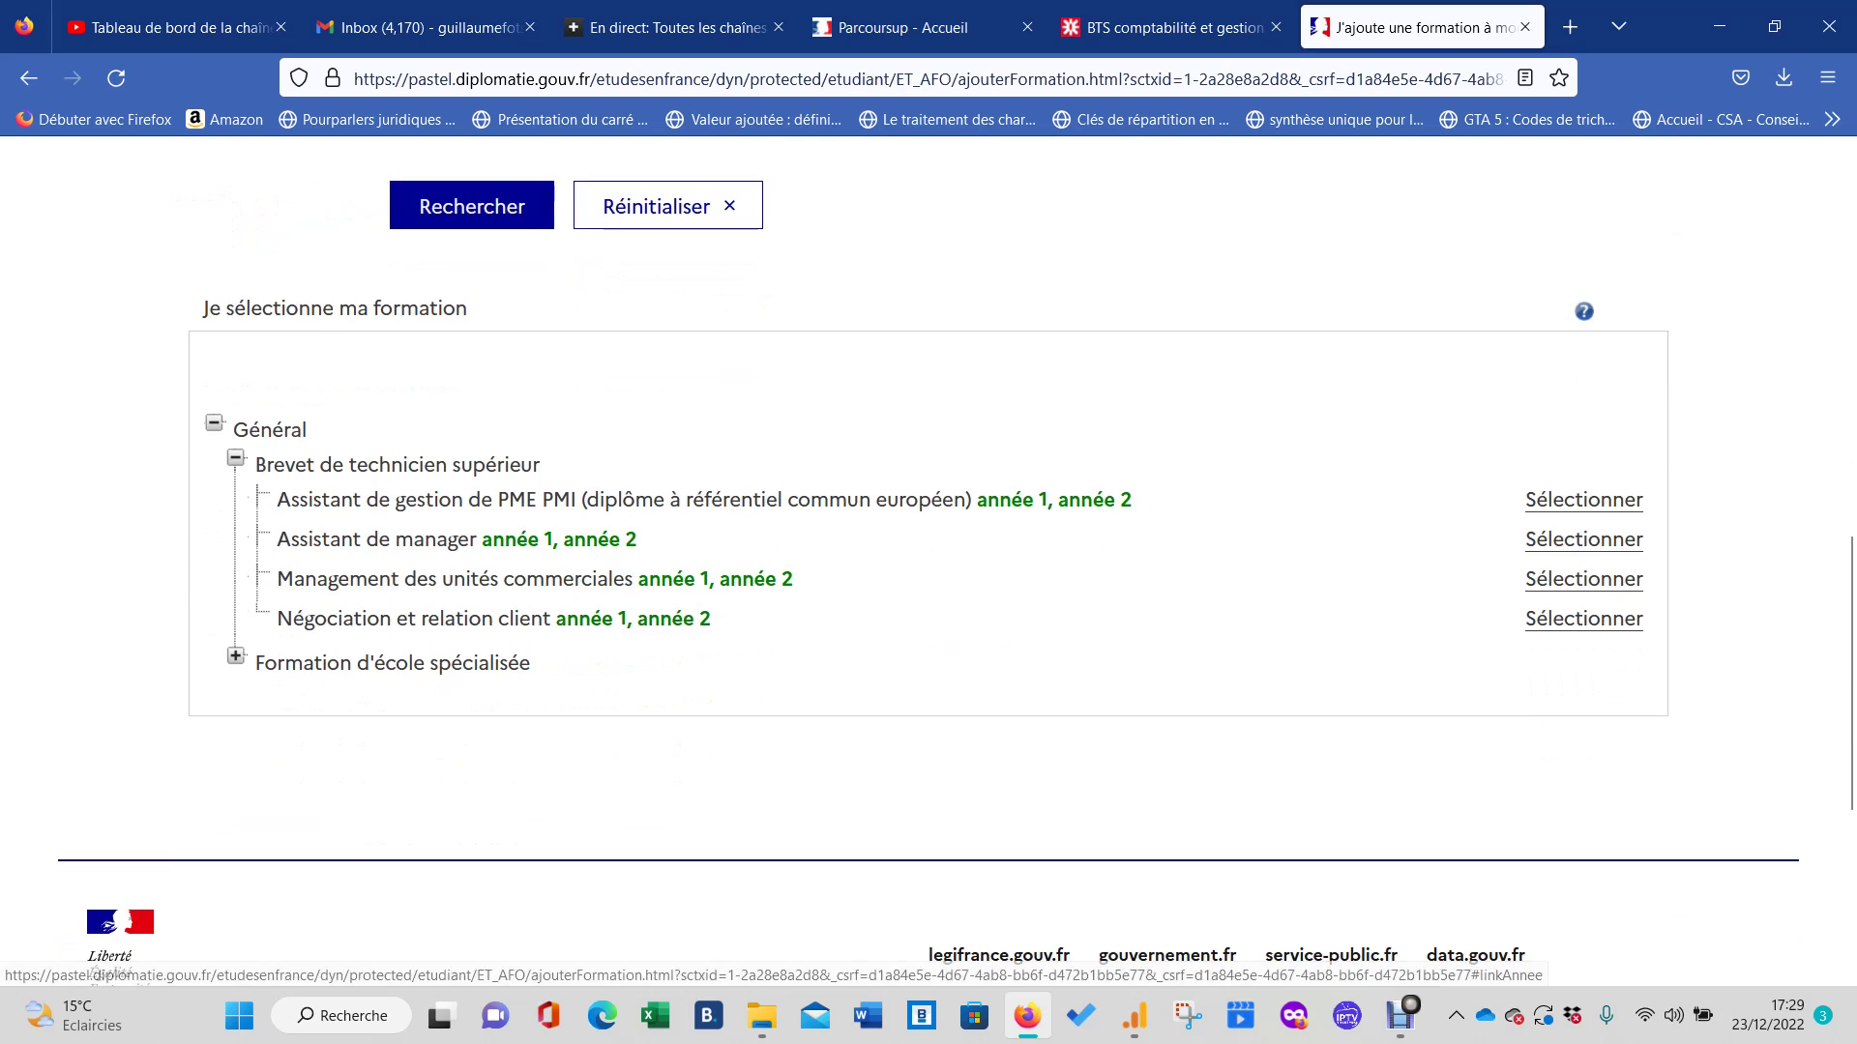
left_click(1584, 619)
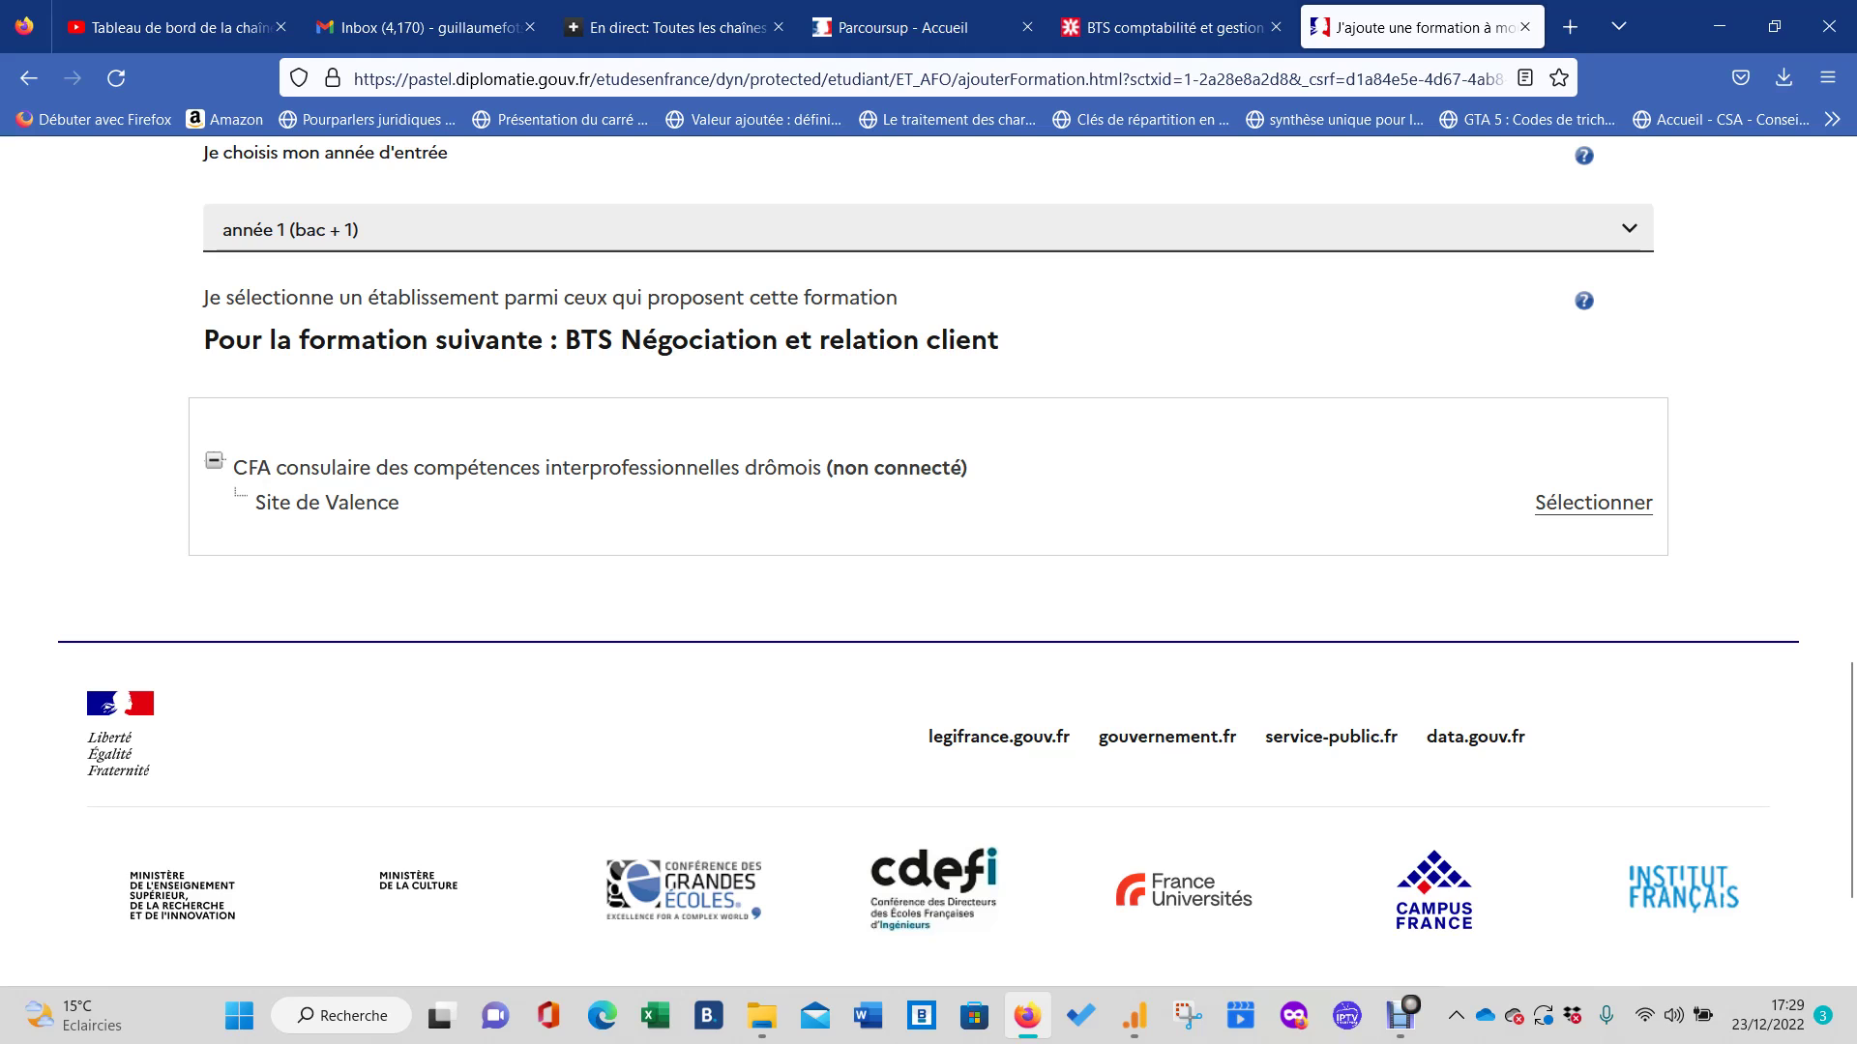
Return to Terminales2022-2023.fr and review the BTS comptabilité et gestion page, from the graduate outcomes to the list of institutions.
key("ctrl+shift+Tab")
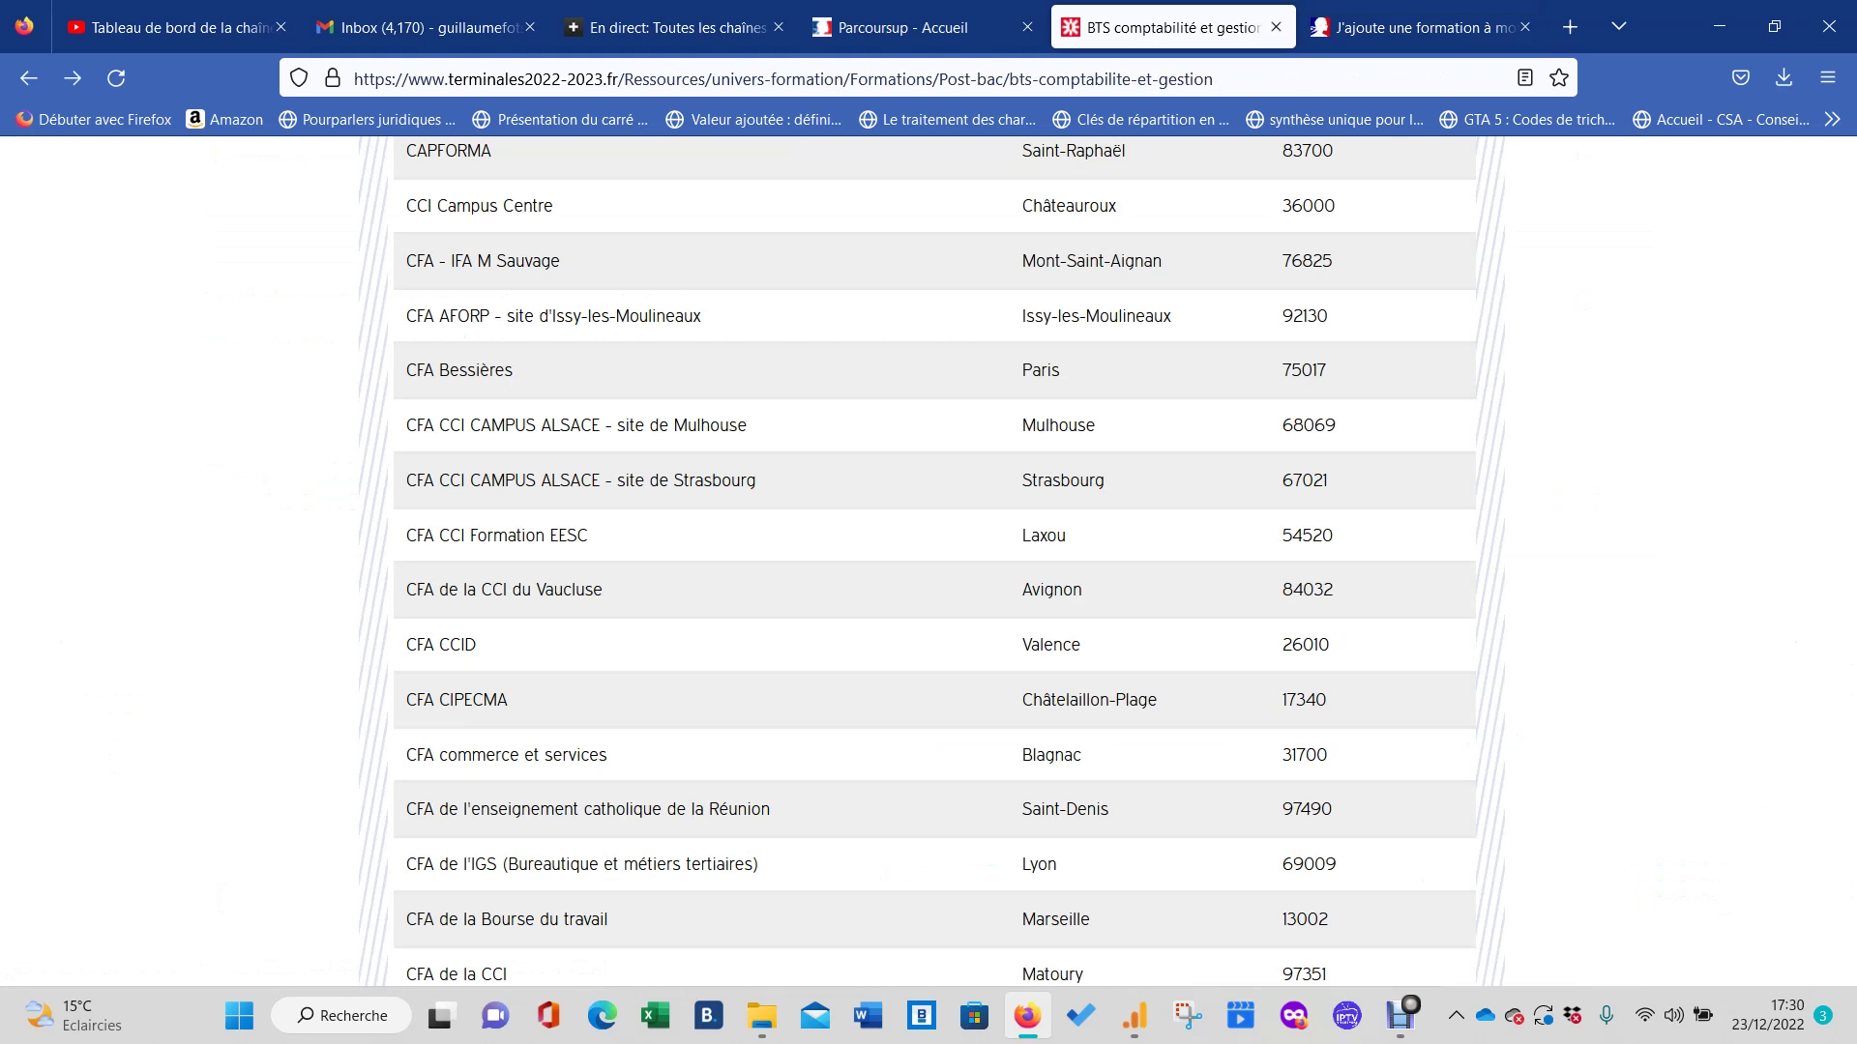
scroll(931, 561, "up", 10)
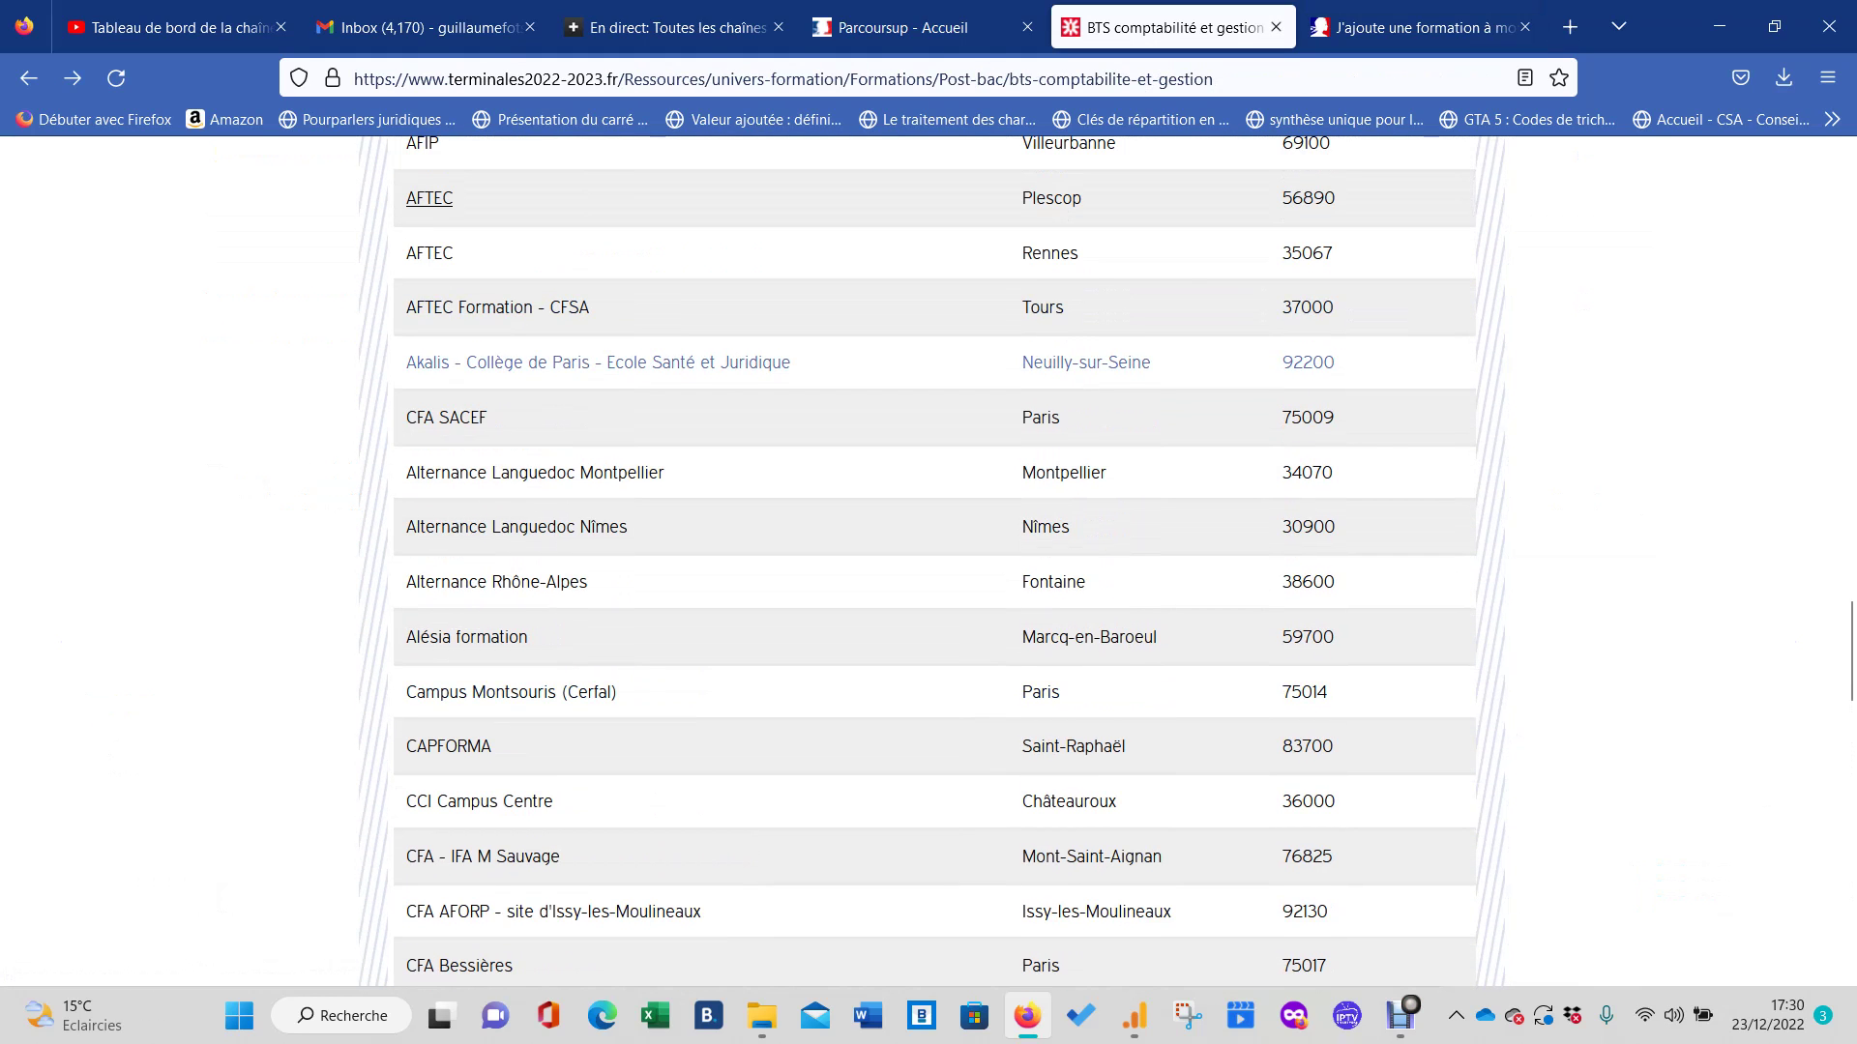
scroll(931, 562, "up", 7)
scroll(930, 561, "up", 3)
scroll(931, 562, "up", 3)
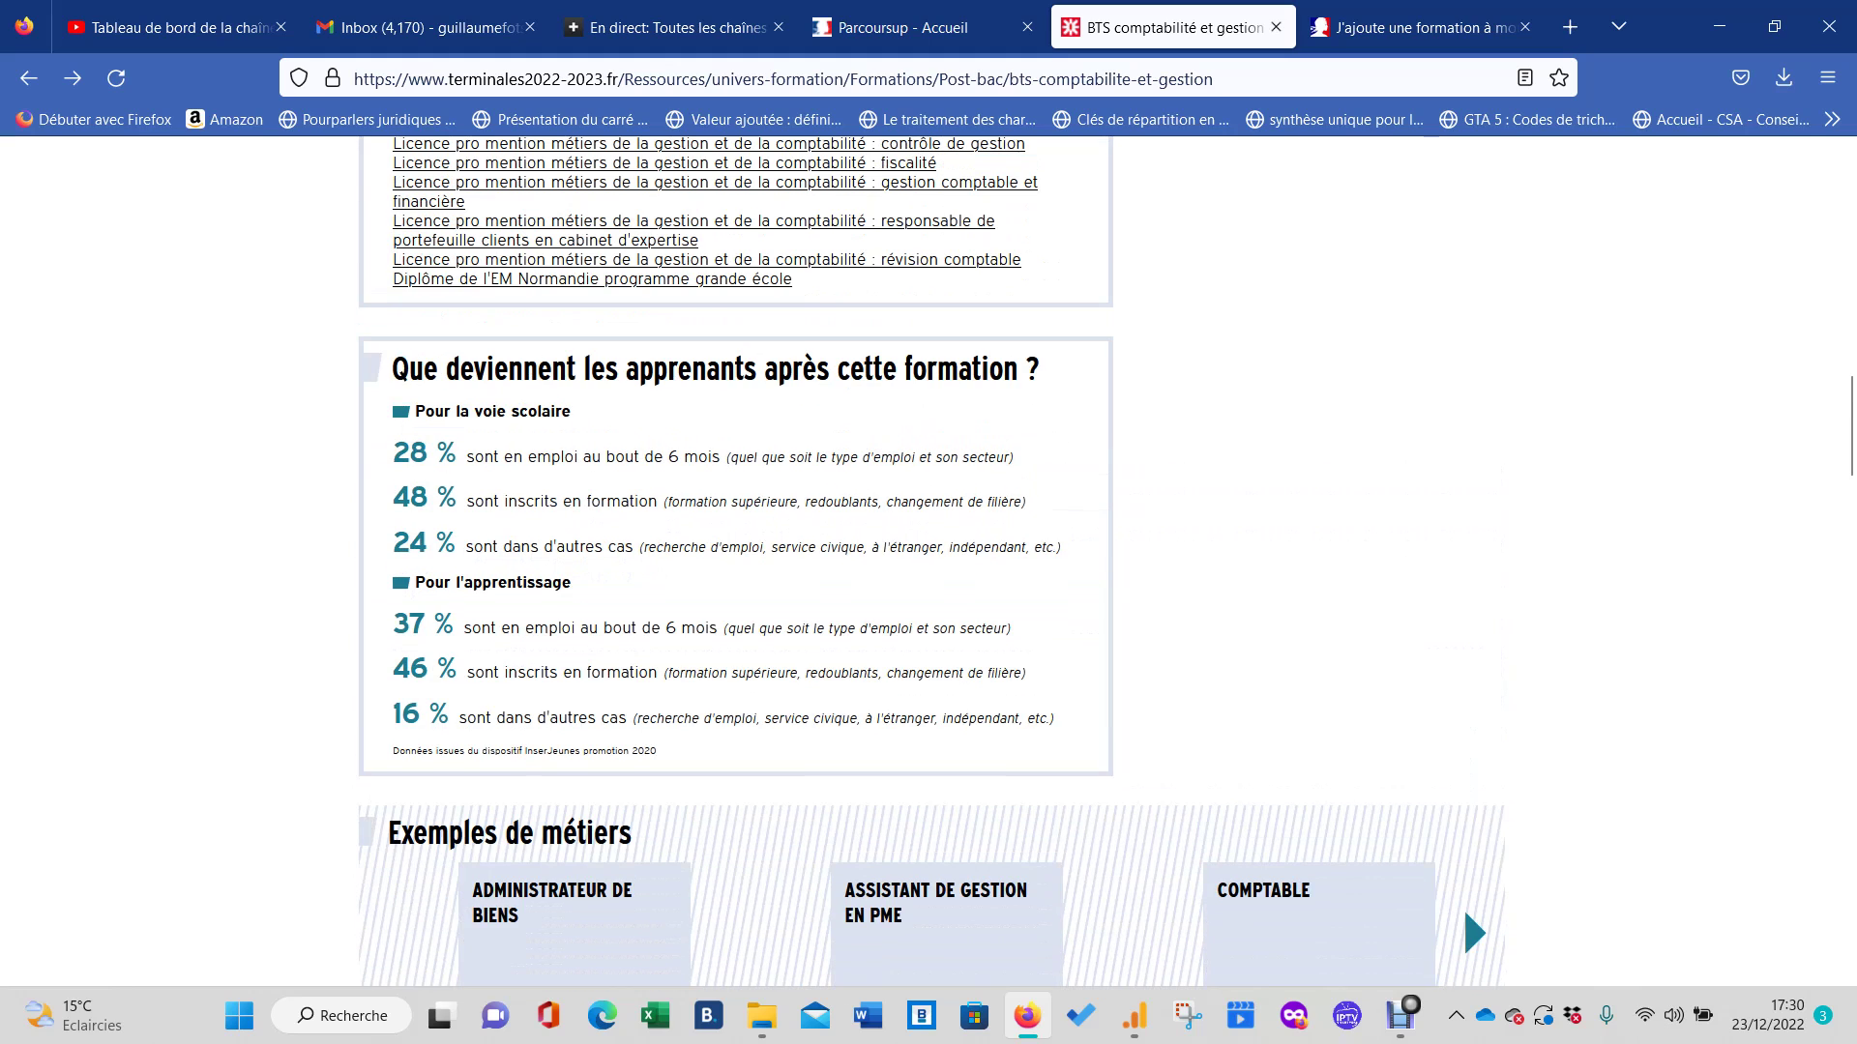
scroll(1463, 906, "up", 4)
scroll(1464, 953, "down", 4)
scroll(1463, 951, "down", 14)
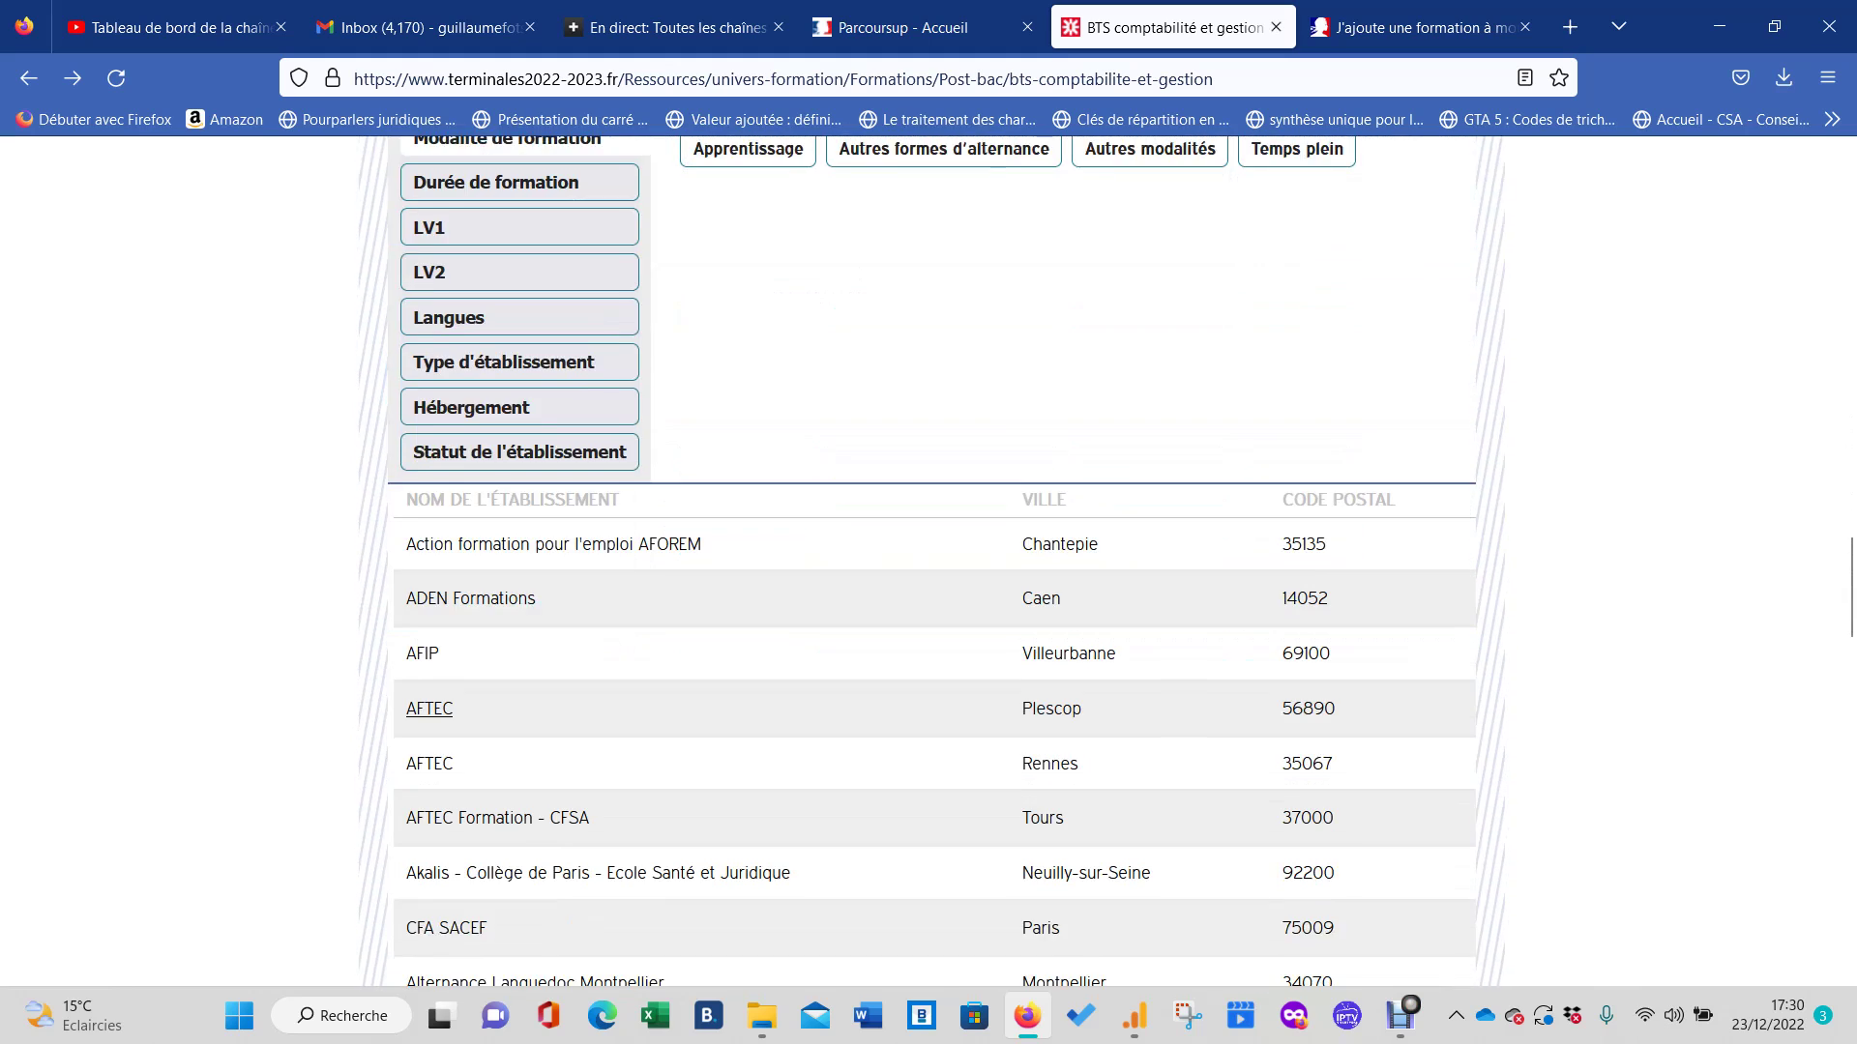
scroll(928, 455, "down", 3)
scroll(928, 453, "down", 2)
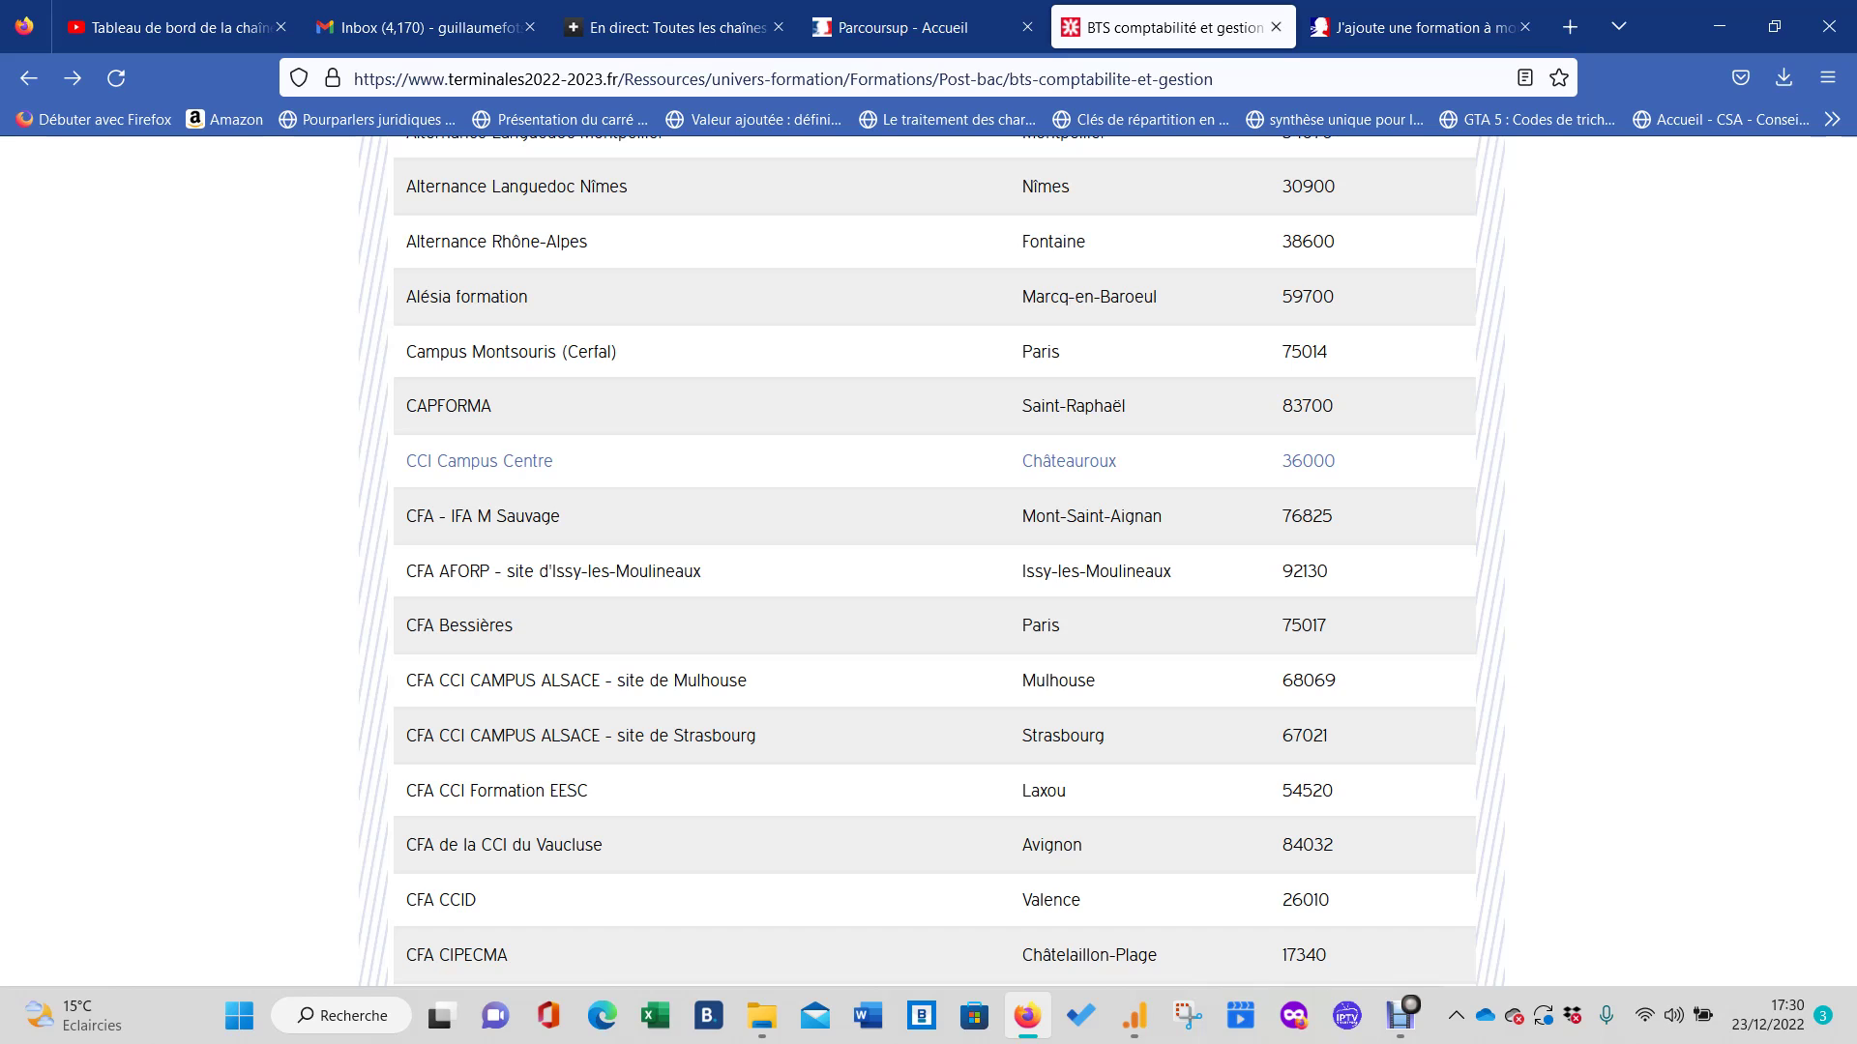
left_click(1401, 1015)
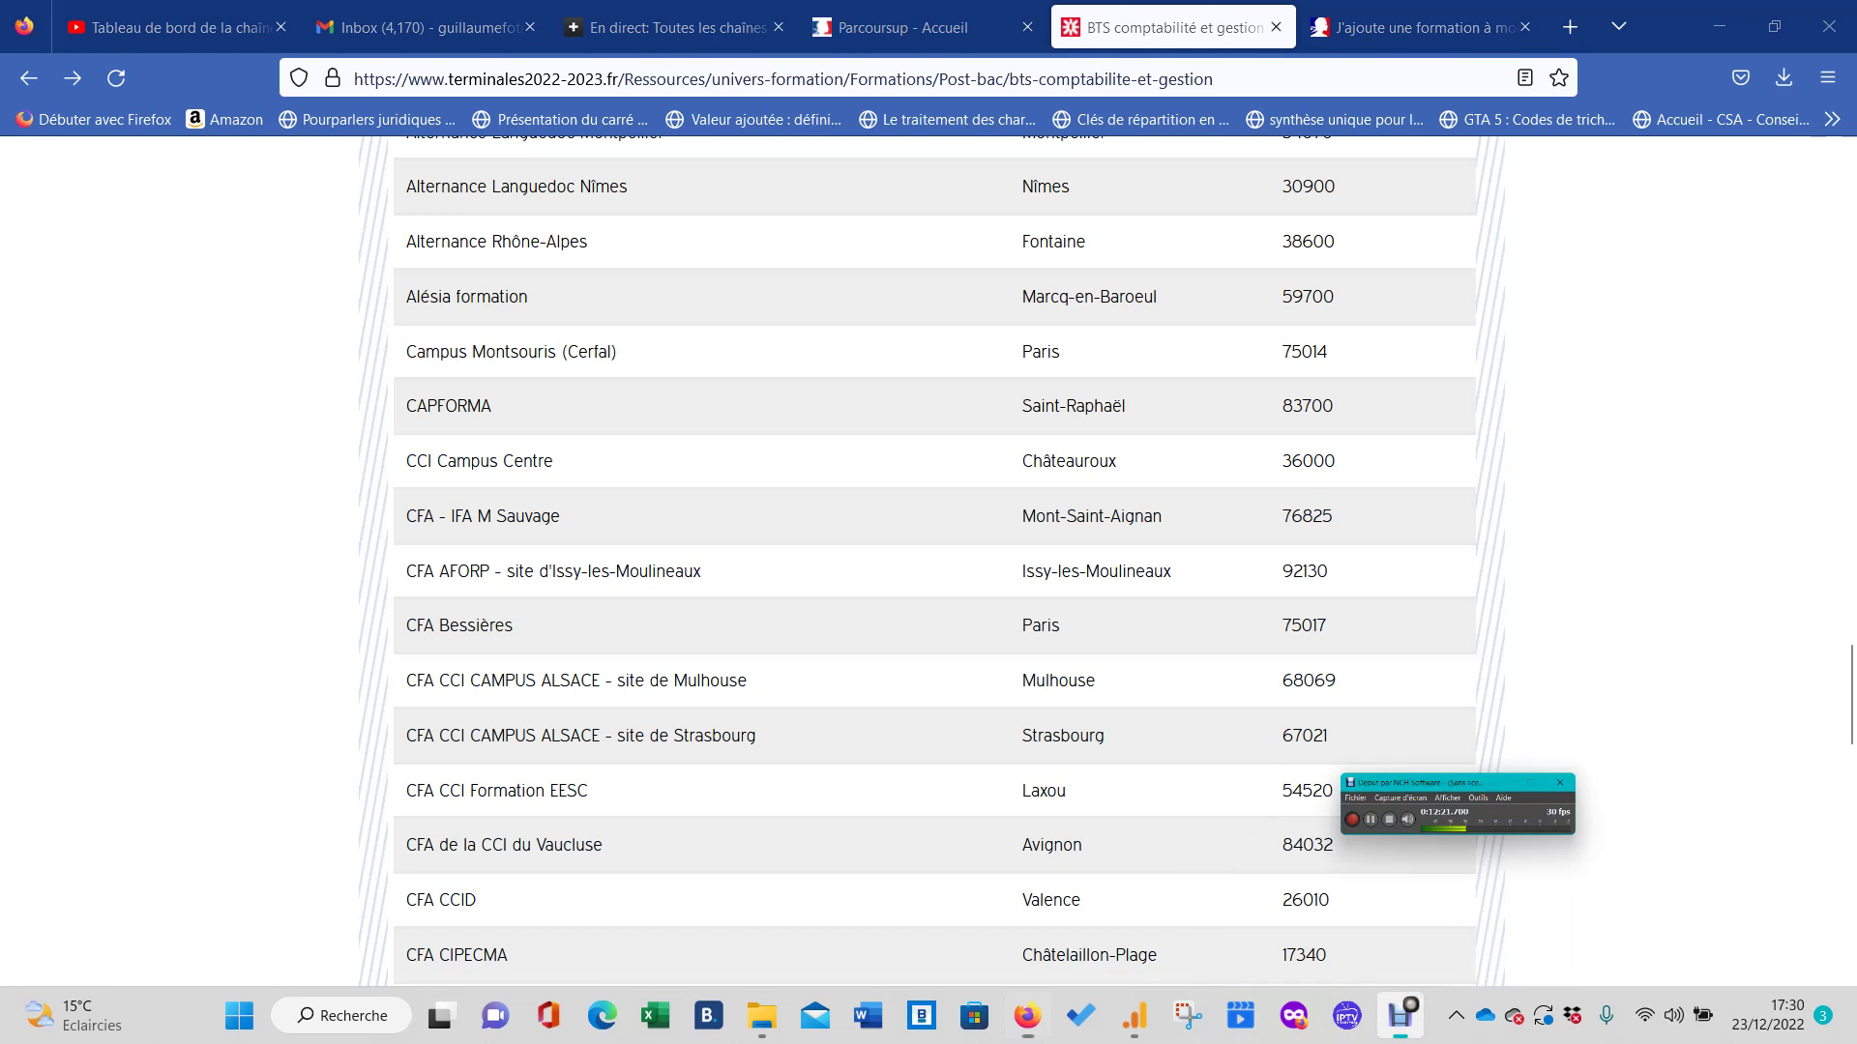